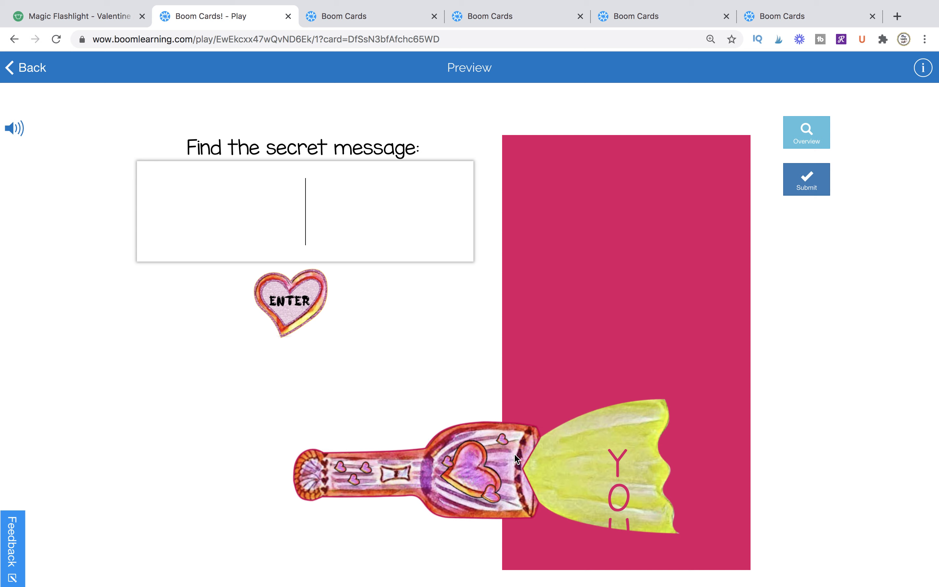
Reveal the first letter with the flashlight and submit the partial answer 'I'.
left_click_drag(490, 449, 331, 438)
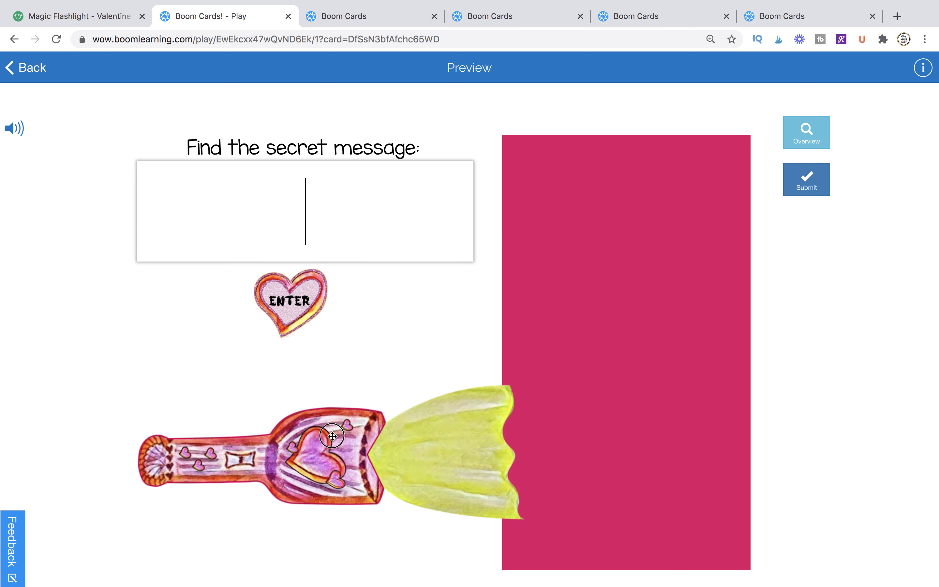
left_click(291, 303)
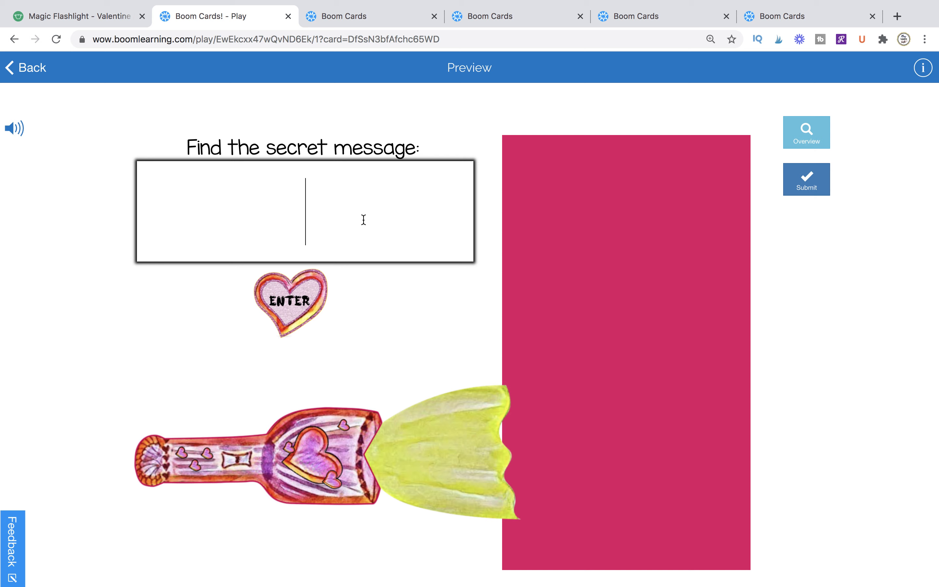
left_click_drag(291, 422, 457, 167)
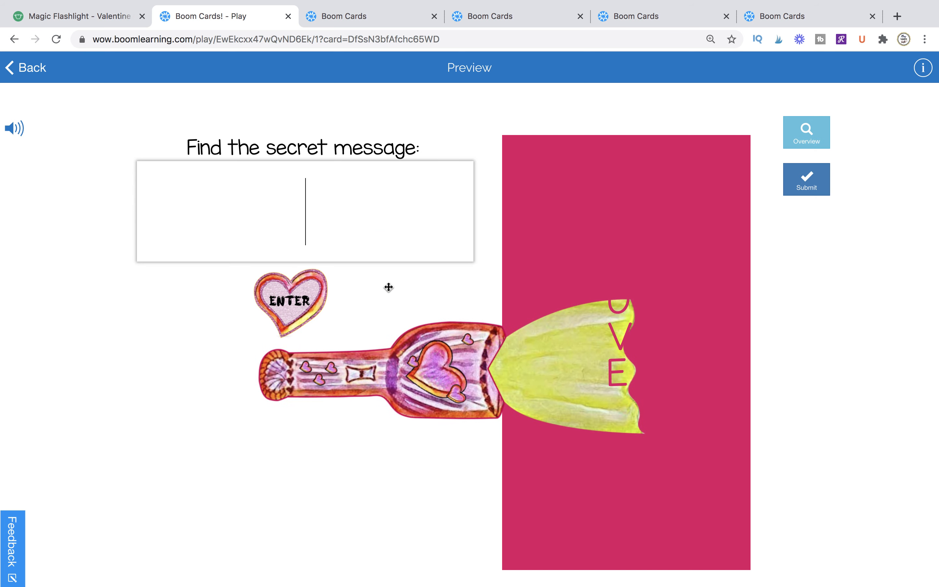
type("I")
left_click(312, 298)
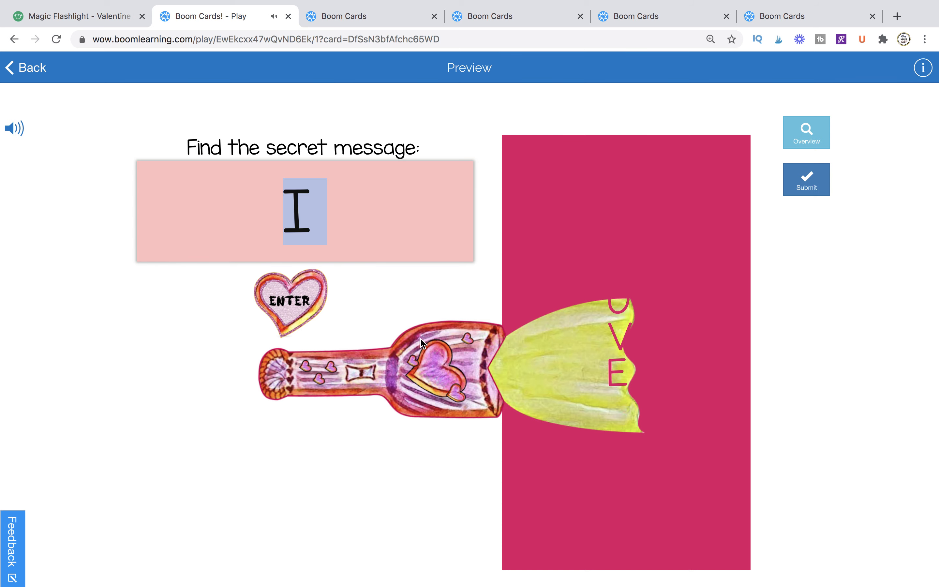
Reveal the remaining letters and submit 'I love you', which is marked Correct.
left_click_drag(413, 370, 245, 416)
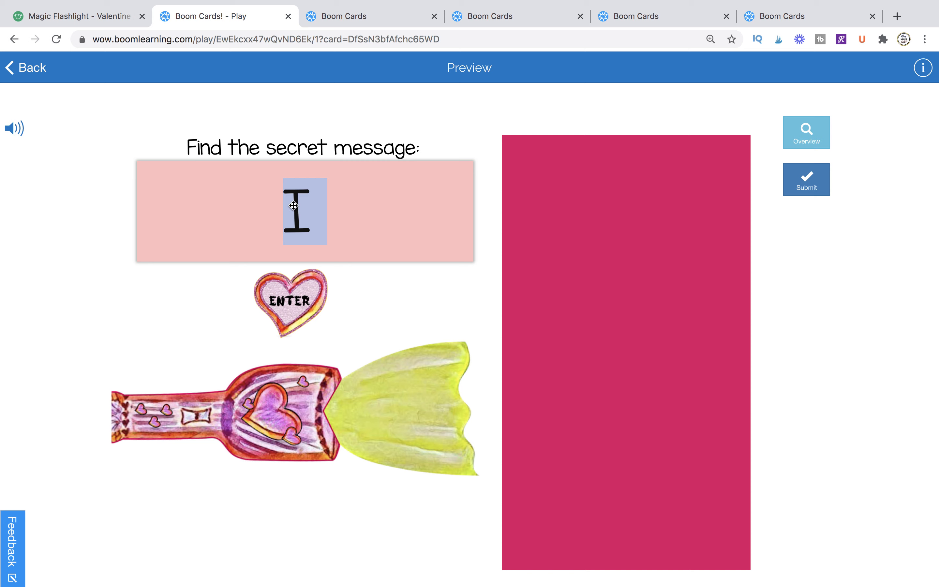
left_click(352, 233)
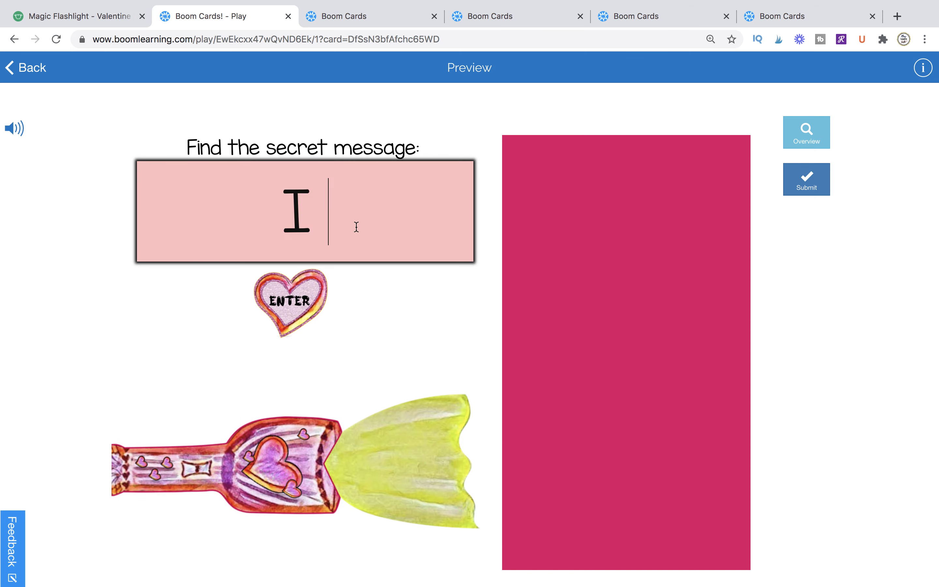
type("love you")
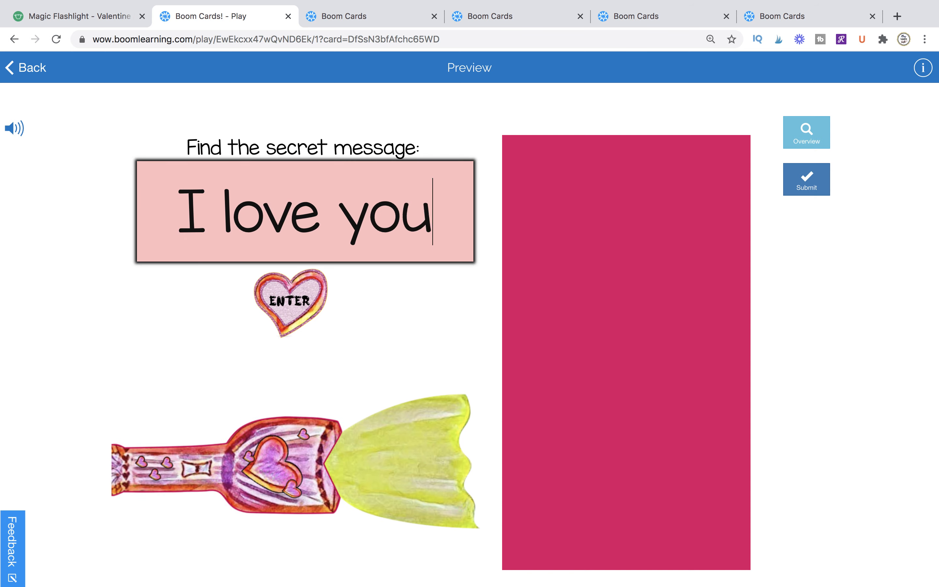
left_click(295, 303)
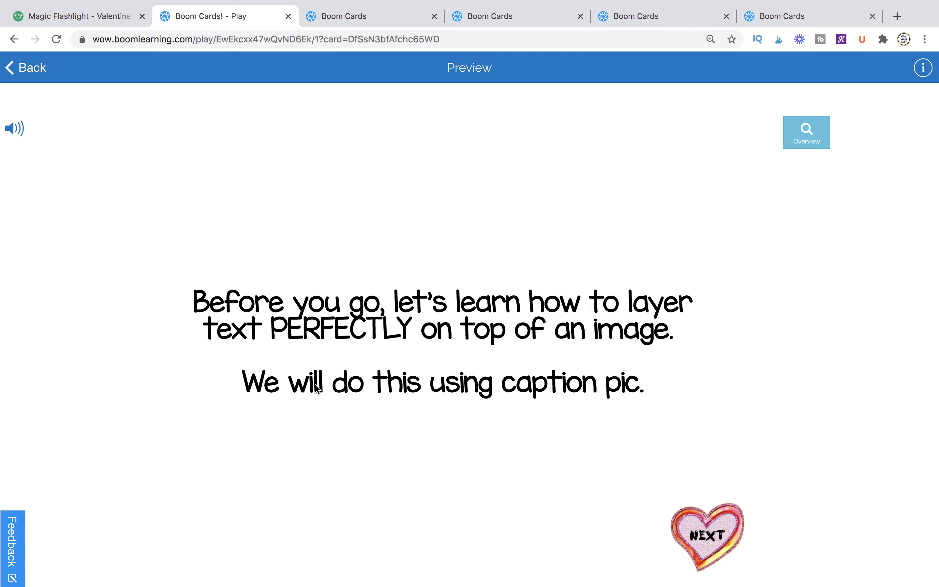
Advance past the caption pic card to the cupcake-counting flashlight card, then return to the deck editor.
left_click(704, 520)
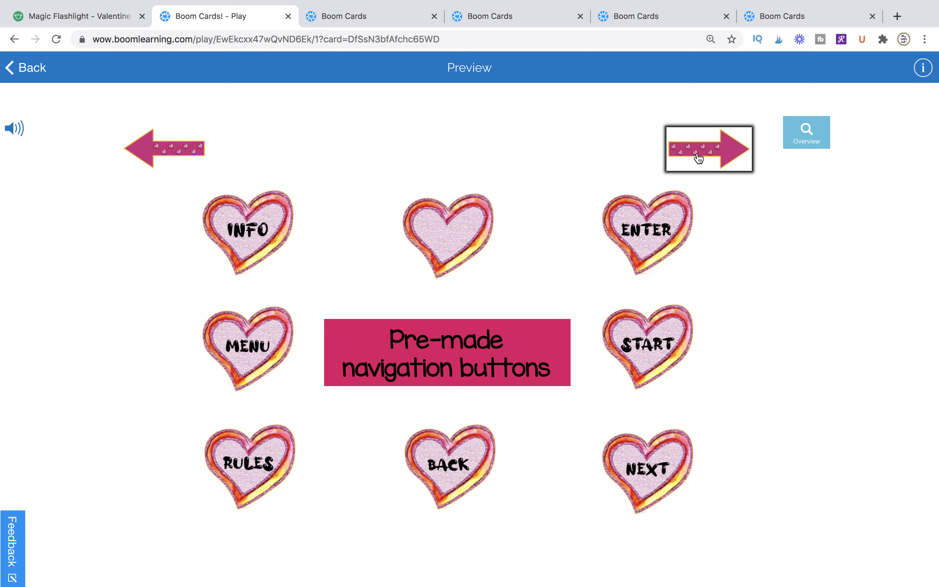
left_click(177, 146)
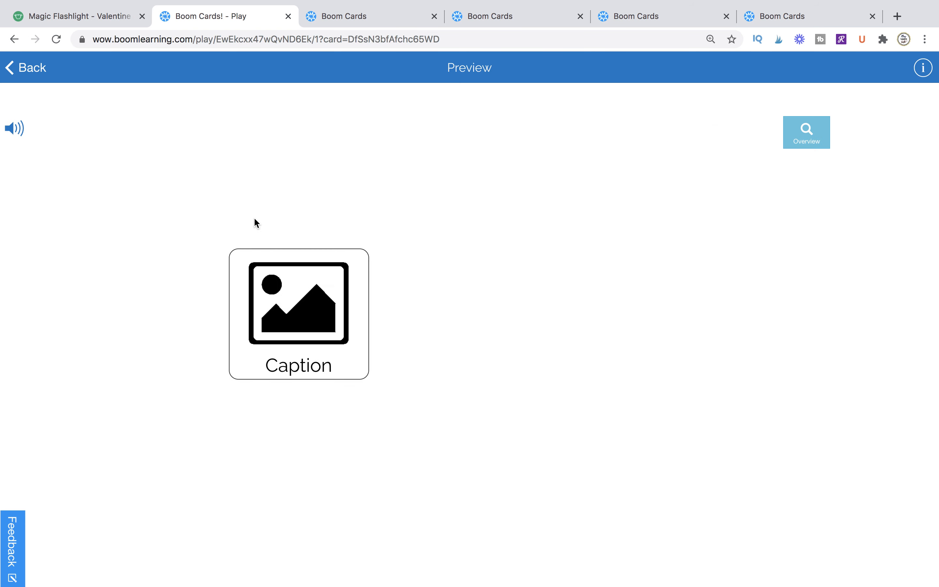
left_click(274, 226)
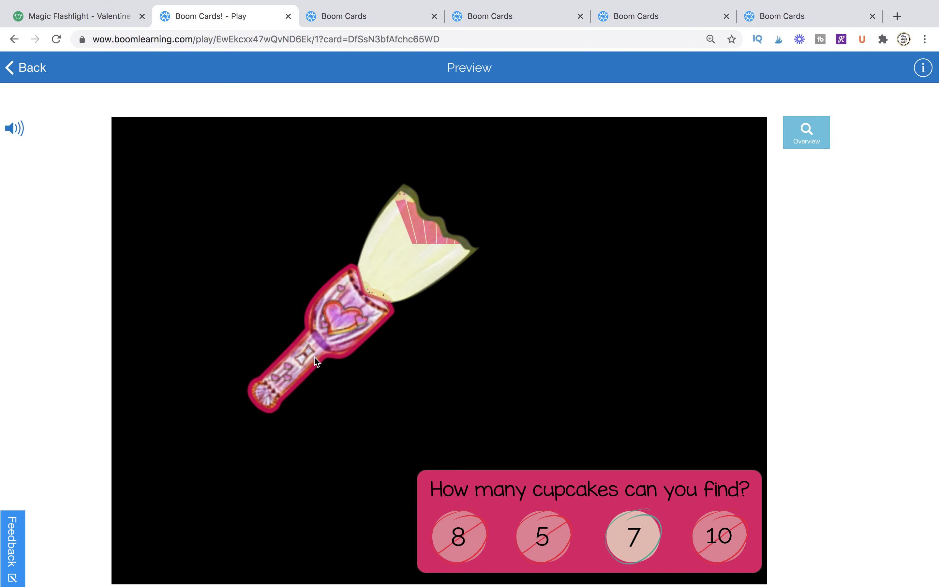
left_click(364, 21)
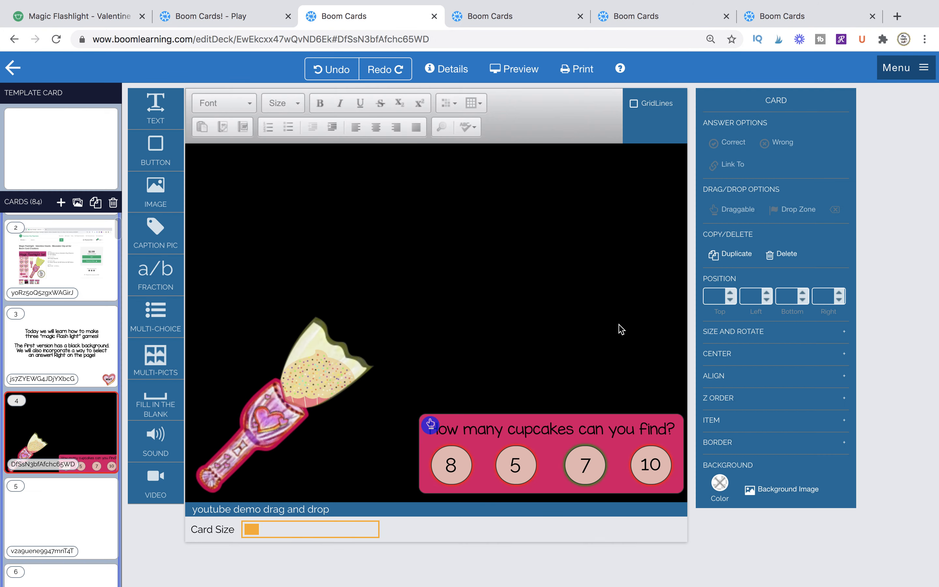
Add a cupcake image to card 5 and shrink it to a small square.
left_click(41, 521)
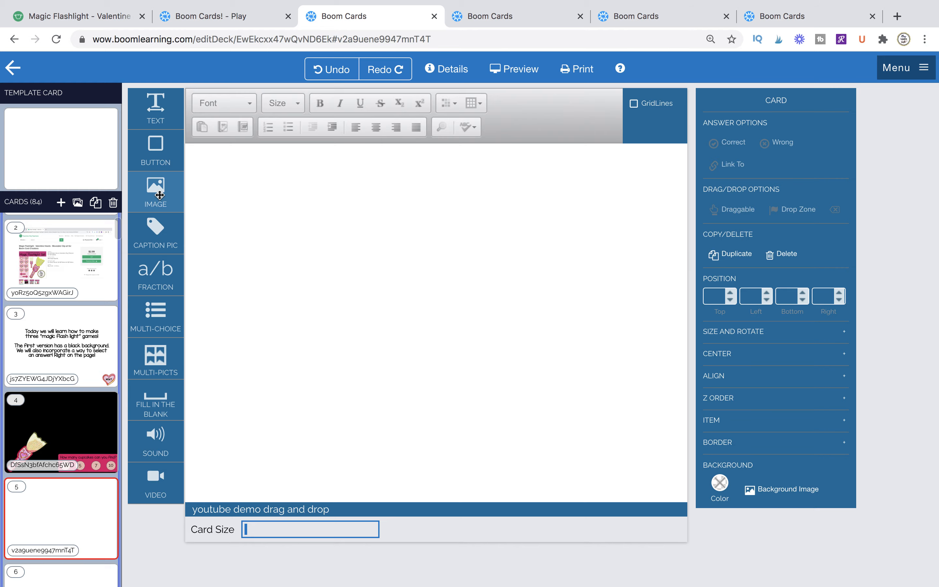
left_click_drag(159, 195, 341, 213)
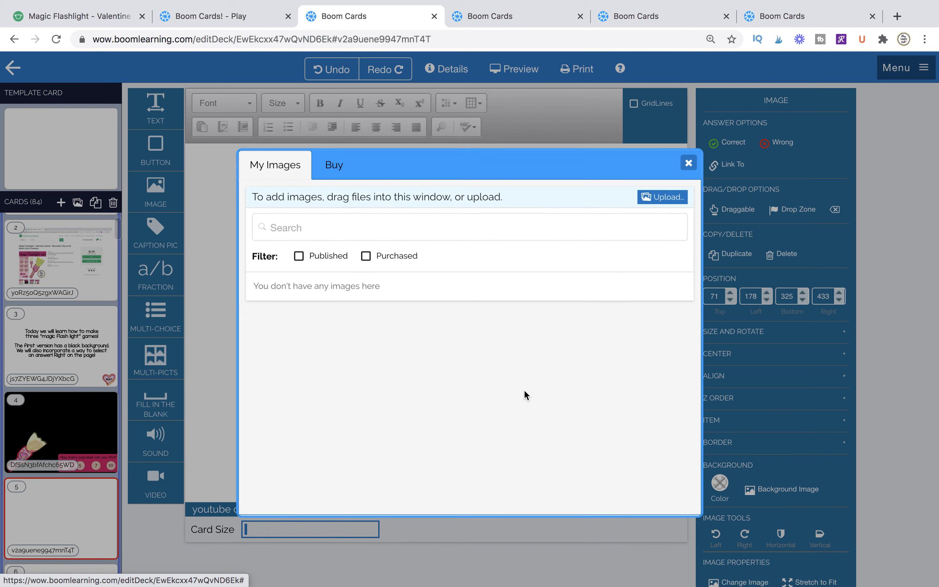
left_click(501, 402)
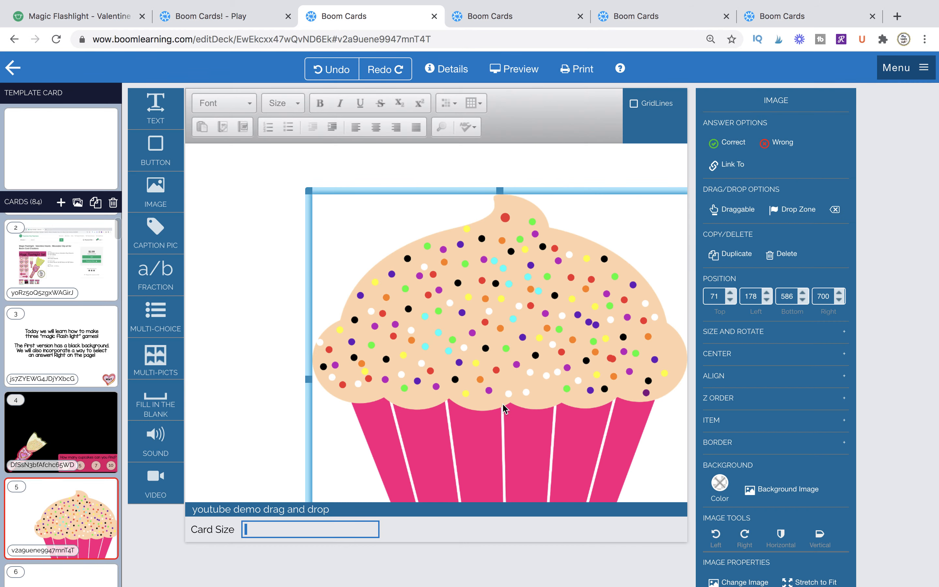
left_click_drag(310, 190, 258, 253)
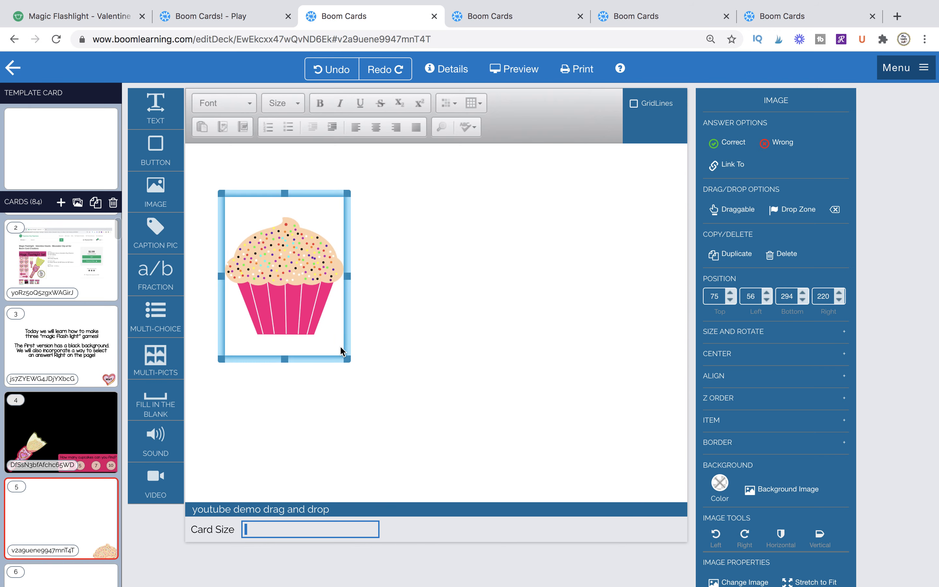
left_click_drag(345, 357, 336, 313)
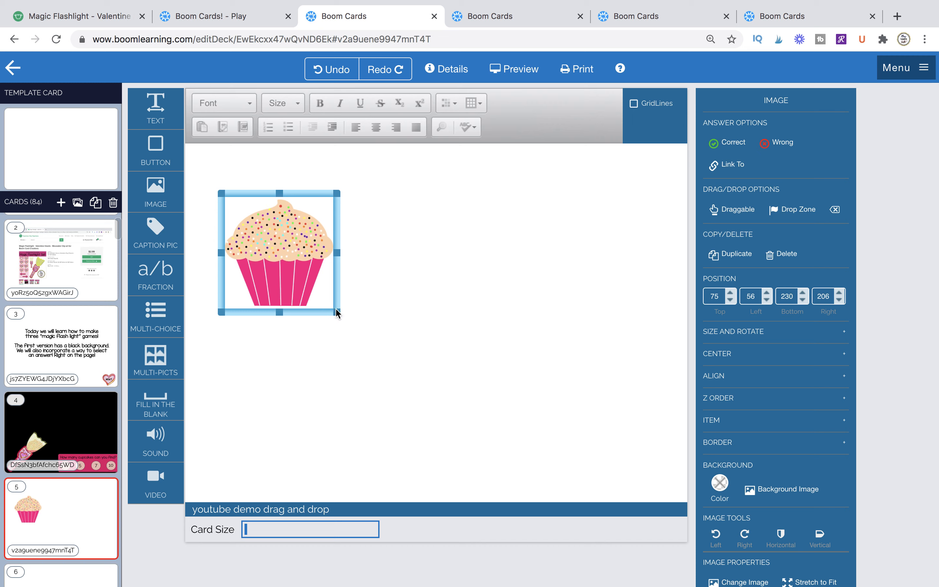
left_click(426, 314)
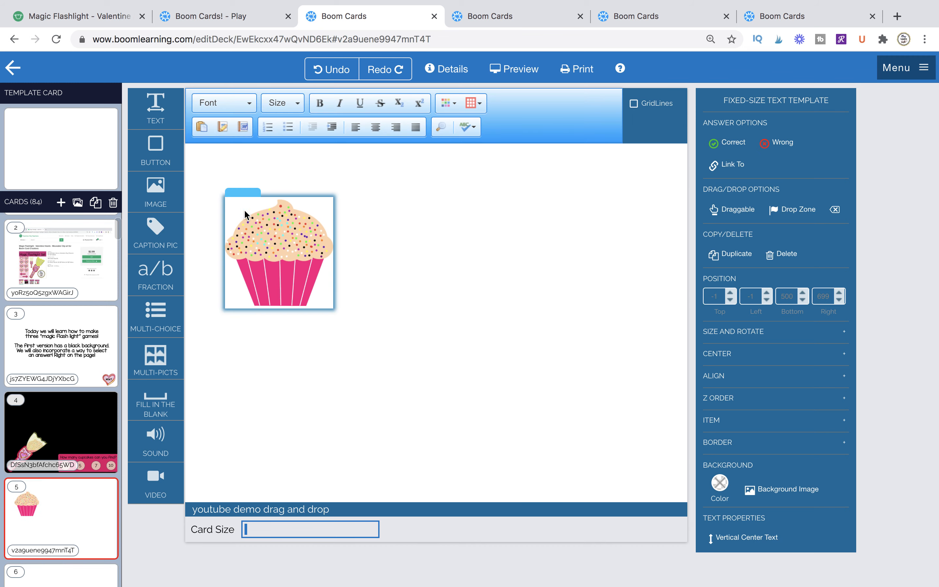
Paste and duplicate the cupcake, placing copies at the card centre and top right.
left_click(247, 194)
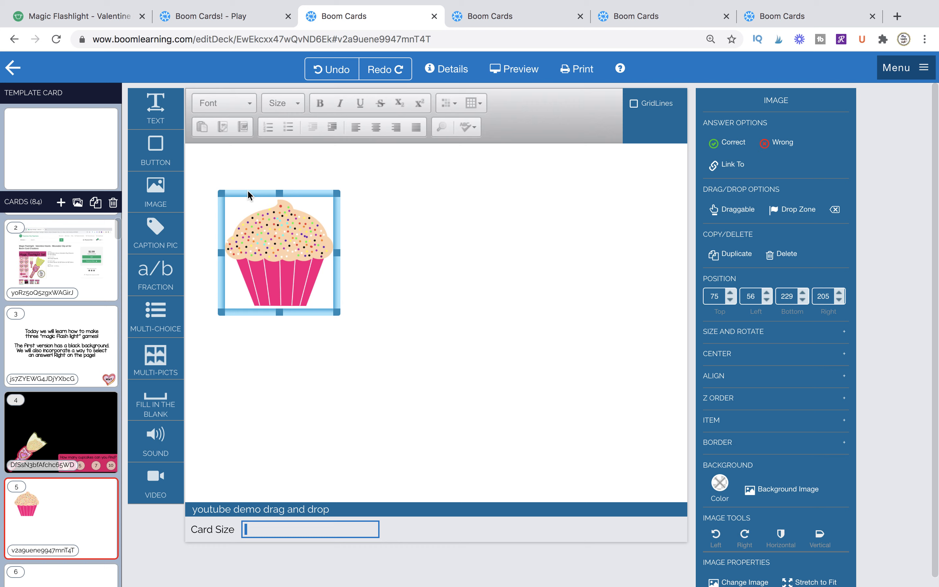
key("ctrl+v")
left_click_drag(285, 245, 444, 316)
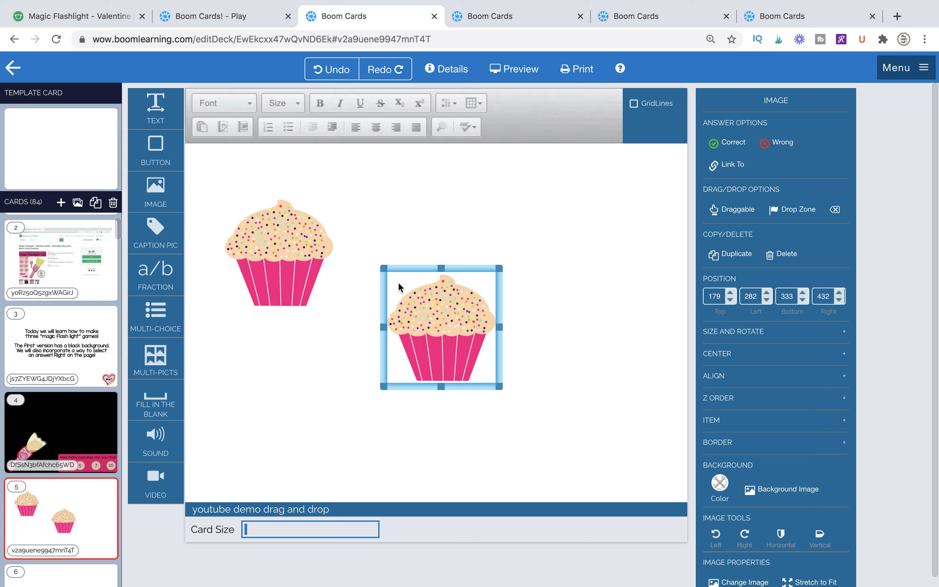
left_click(721, 255)
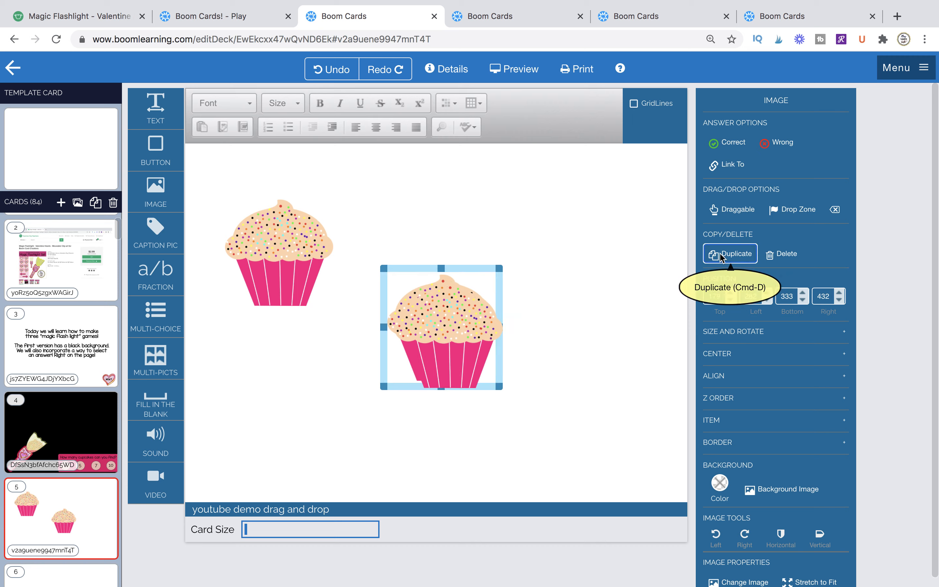
left_click_drag(446, 342, 593, 251)
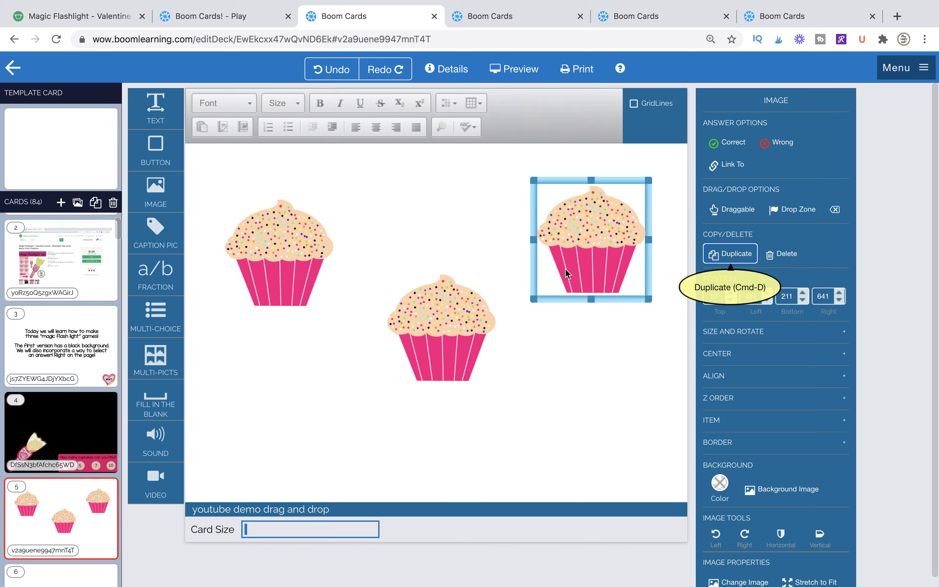
Check the deck details, clear the selection and return to card 4.
left_click(450, 78)
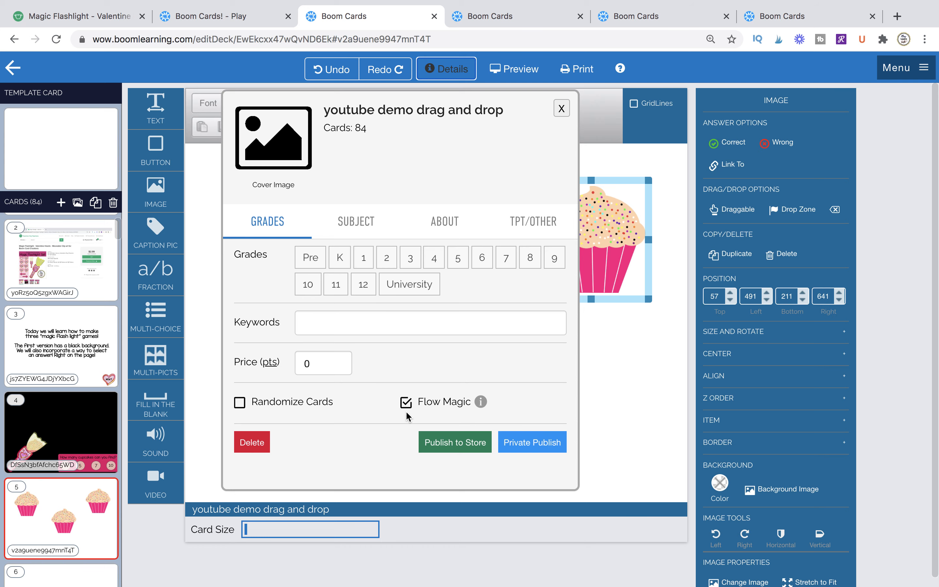
left_click(562, 108)
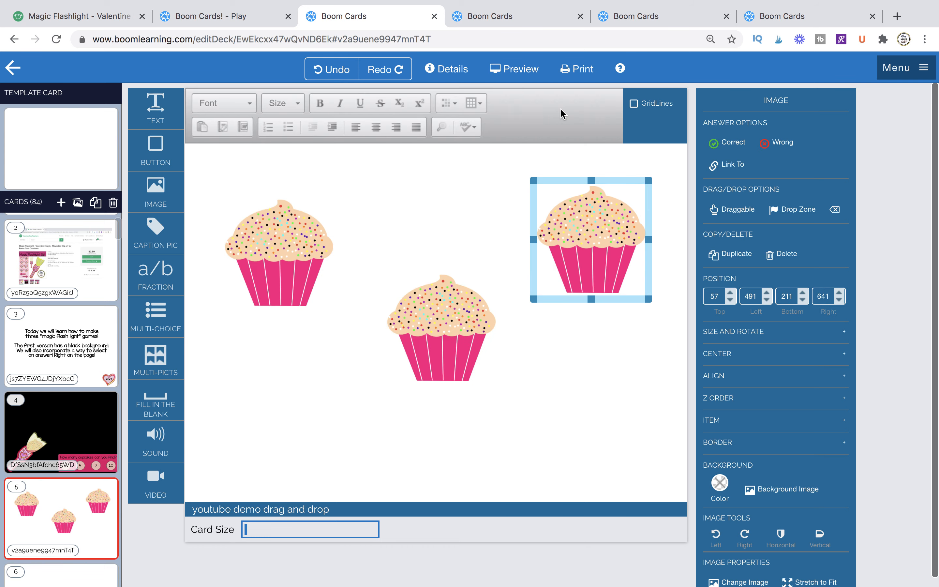
left_click(413, 245)
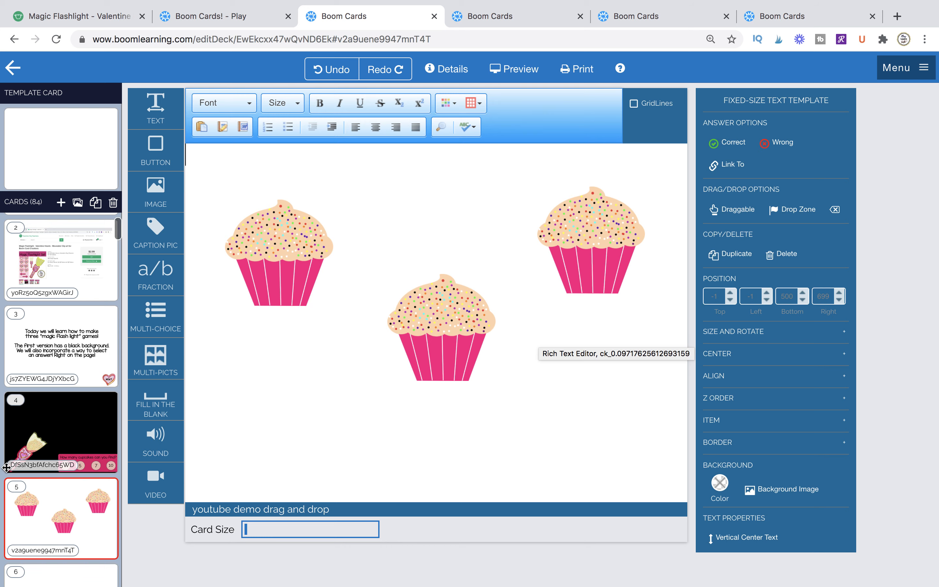
left_click(58, 431)
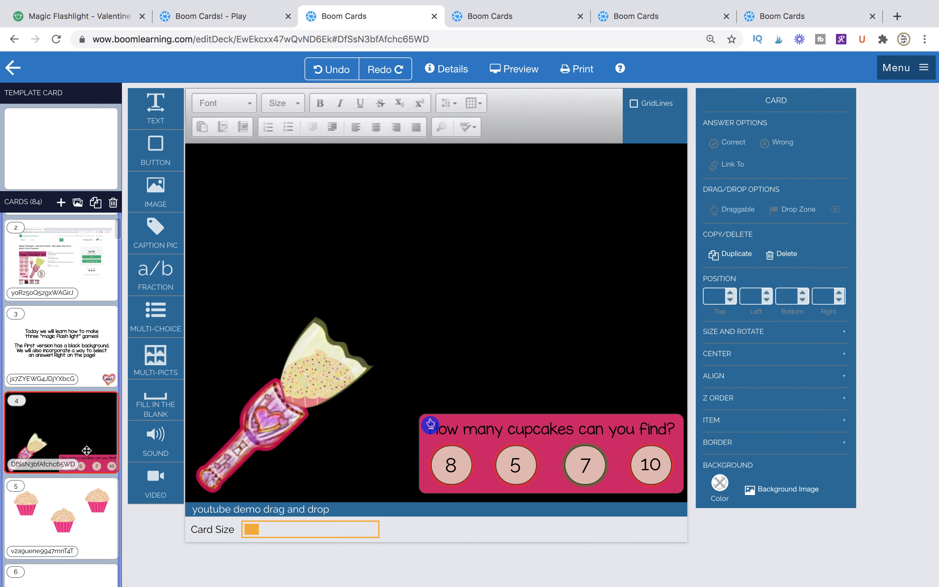
Insert a new card after card 4 with an empty, widened caption-pic container filled pink.
left_click(61, 202)
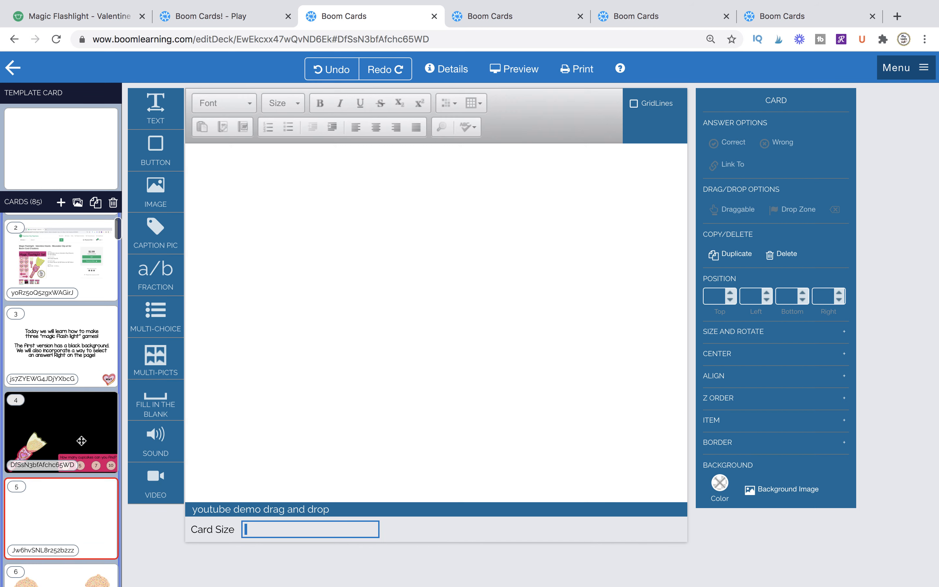
left_click_drag(162, 238, 386, 319)
left_click_drag(472, 335, 316, 234)
left_click(350, 278)
key("Delete")
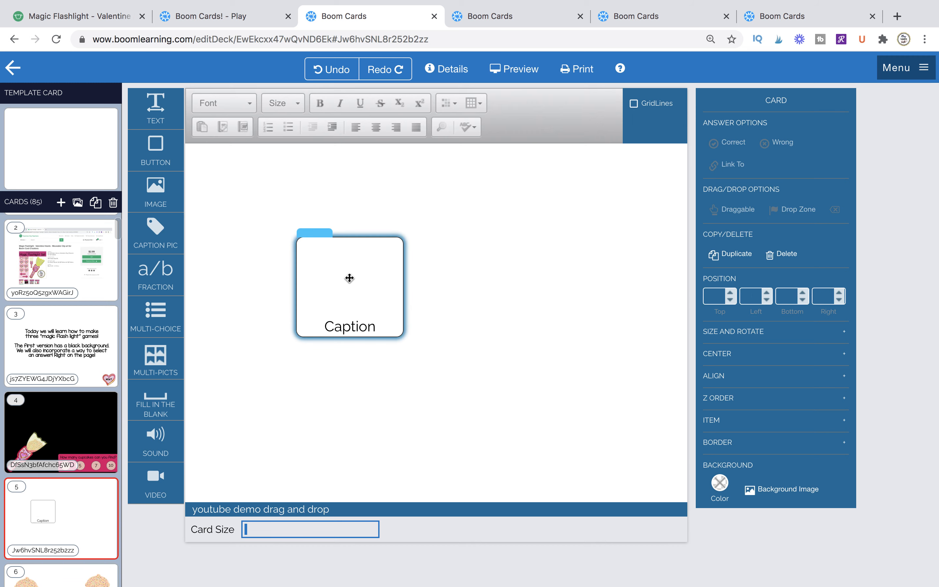
left_click(323, 318)
key("Delete")
left_click(322, 314)
left_click_drag(408, 292, 603, 288)
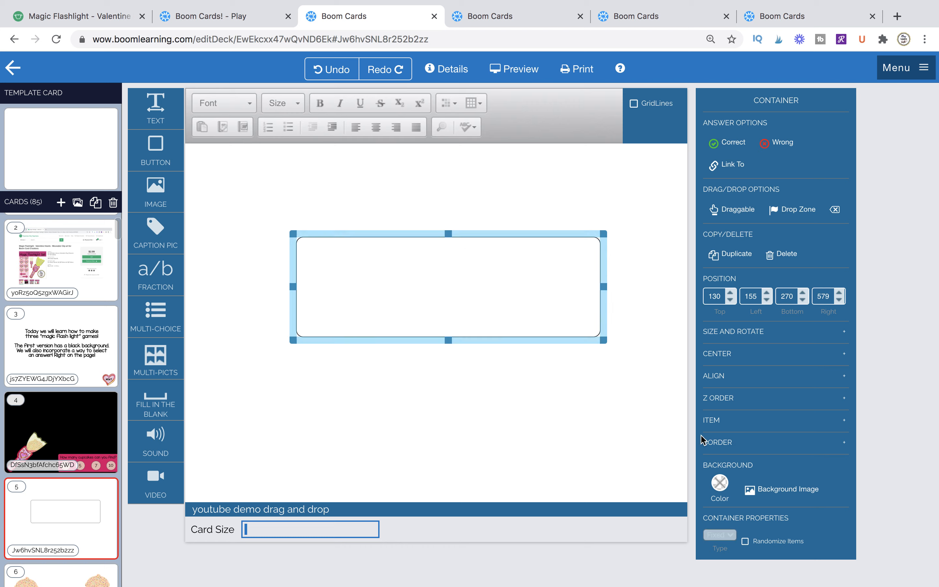
left_click(721, 483)
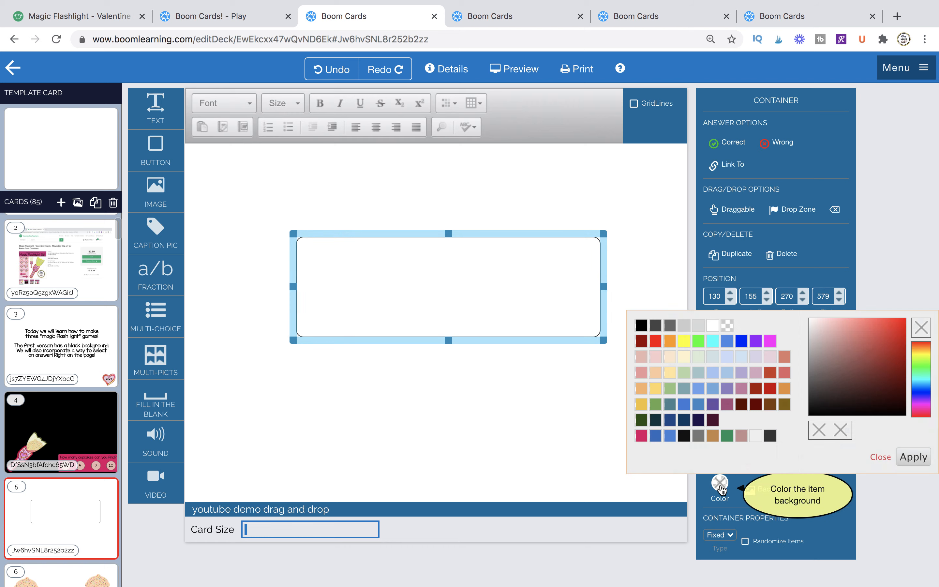
left_click(641, 436)
left_click(556, 400)
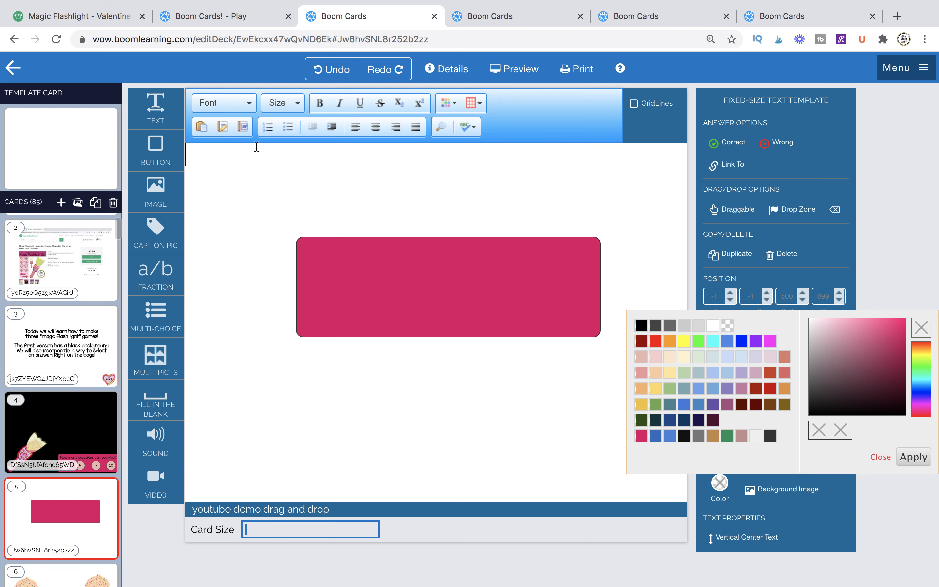
Add a text box reading 'Instructions:'.
left_click_drag(156, 105, 364, 197)
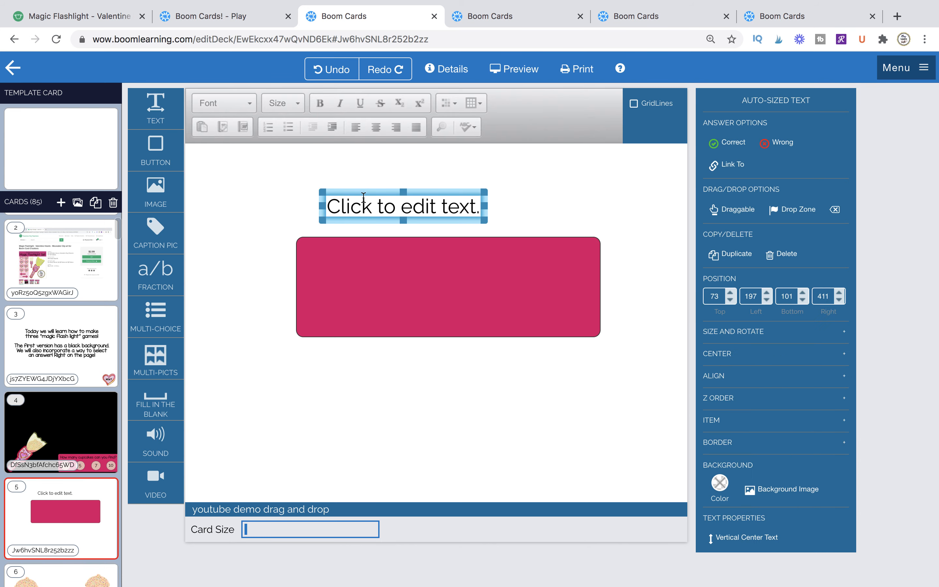
left_click(374, 198)
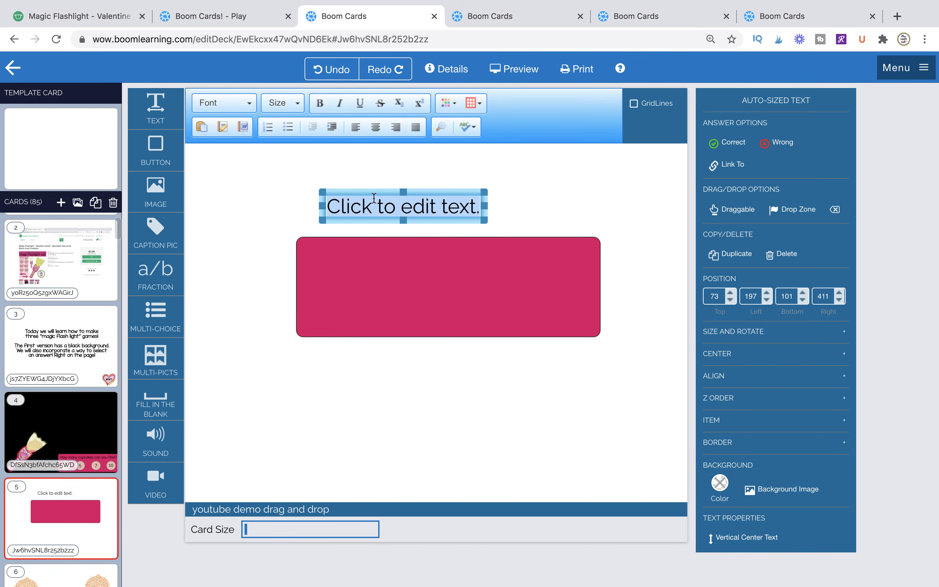
type("Intr")
key("BackSpace")
key("BackSpace")
type("s")
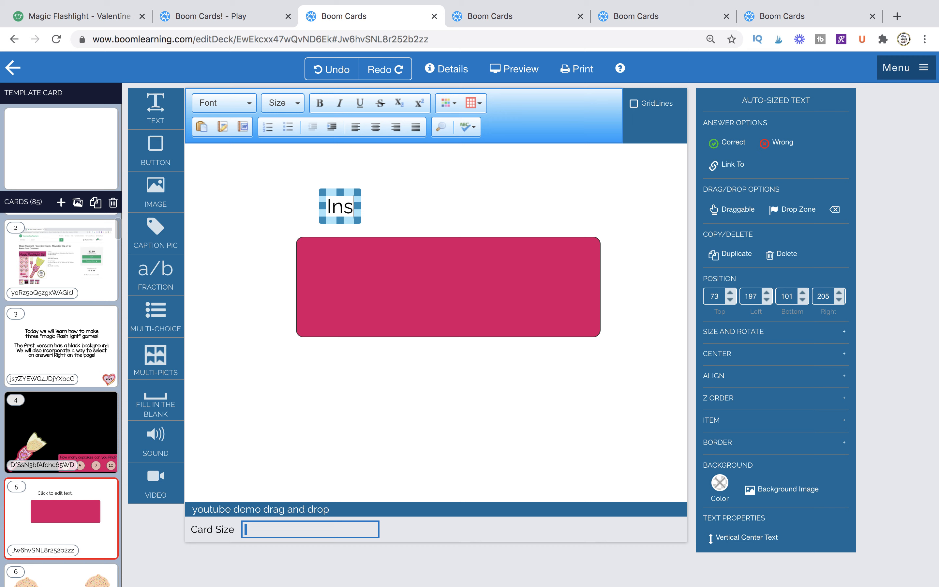
type("tructions:")
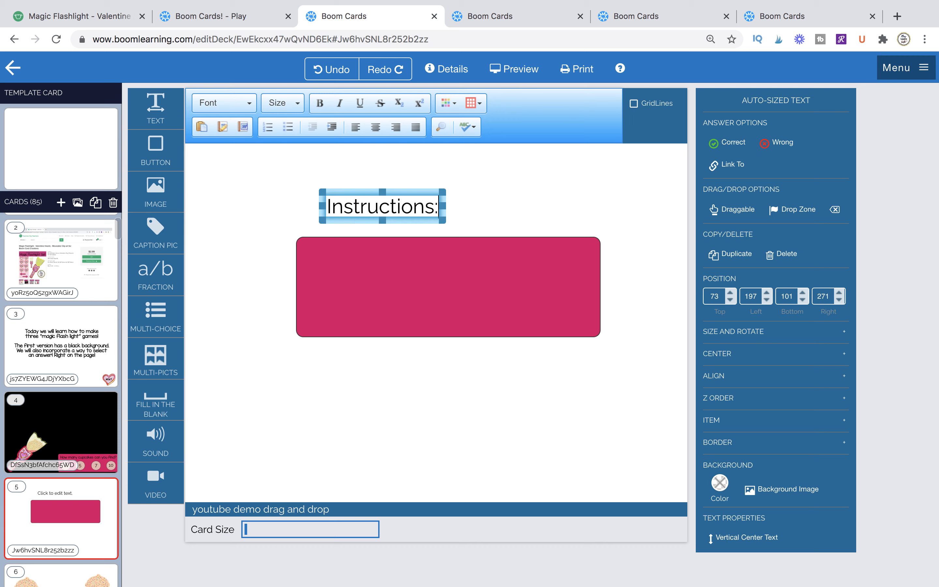
left_click(460, 200)
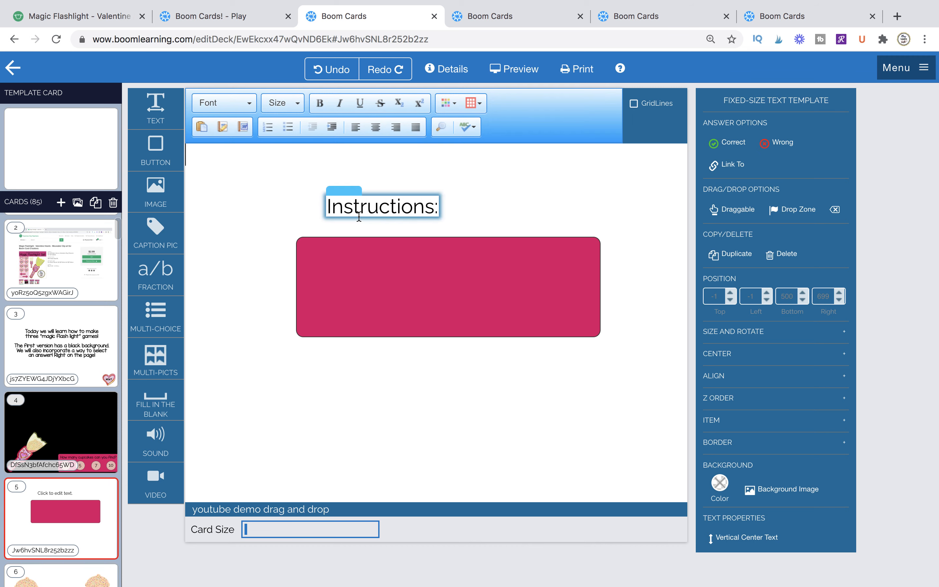
Move the 'Instructions:' heading into the pink box's top centre, then raise and heighten the banner slightly.
left_click(338, 196)
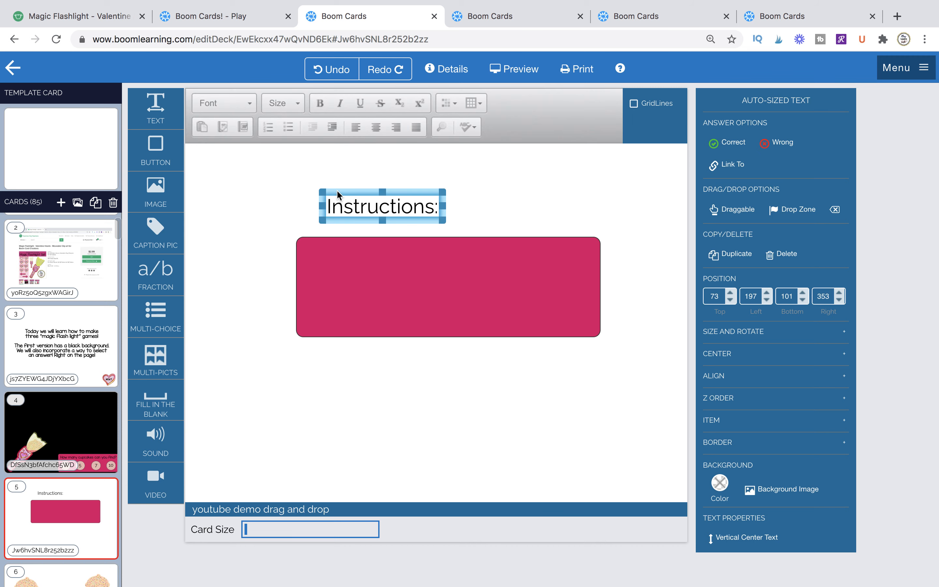
left_click(373, 284)
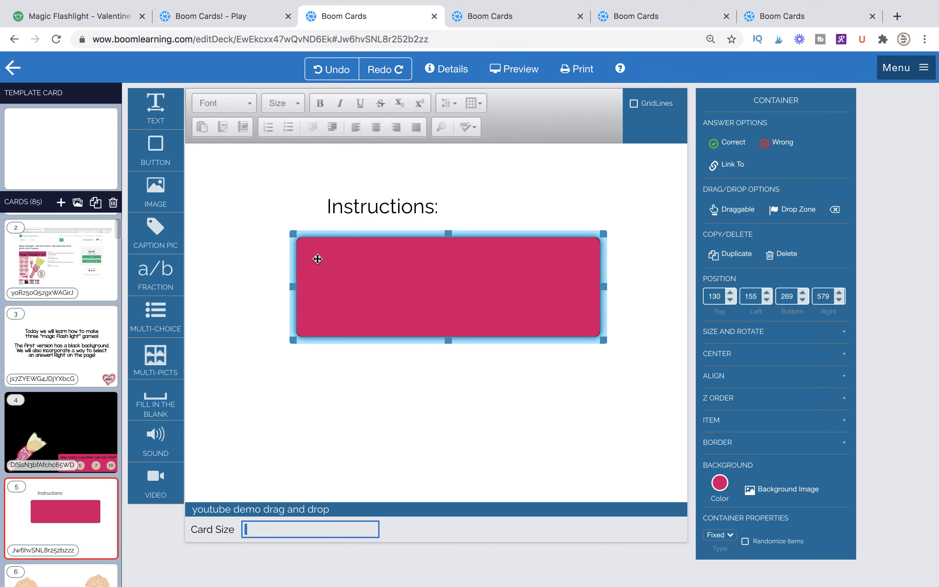
type("Instructions:")
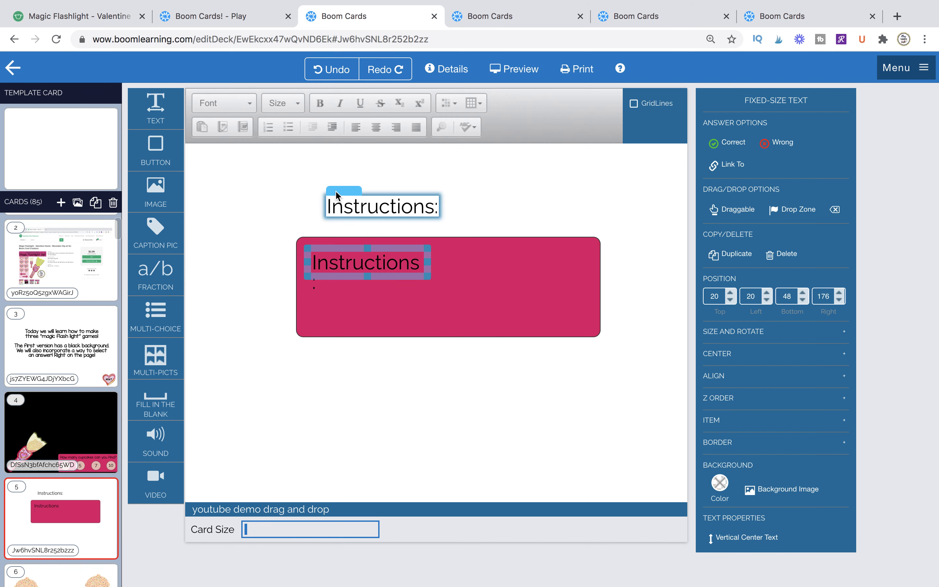
key("Delete")
left_click(340, 248)
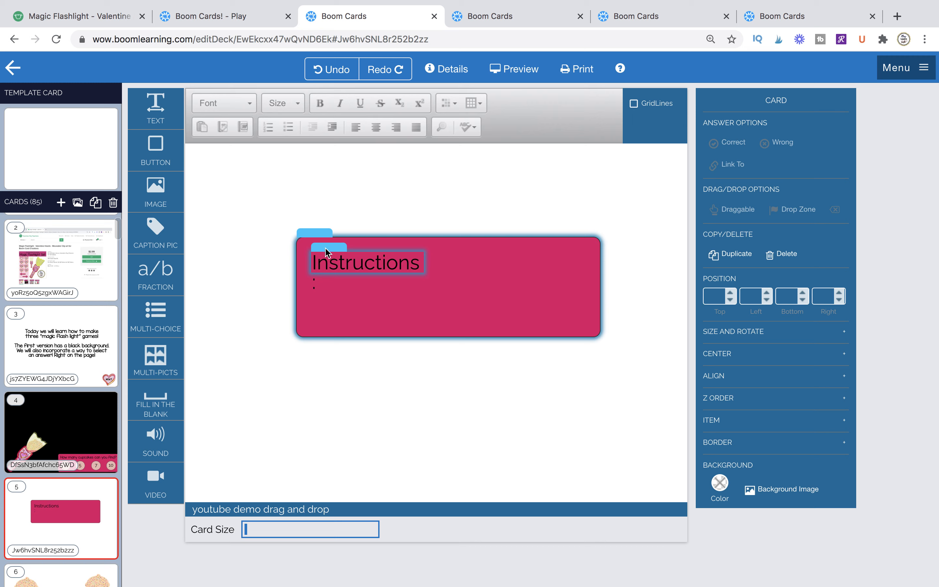
left_click_drag(325, 247, 399, 233)
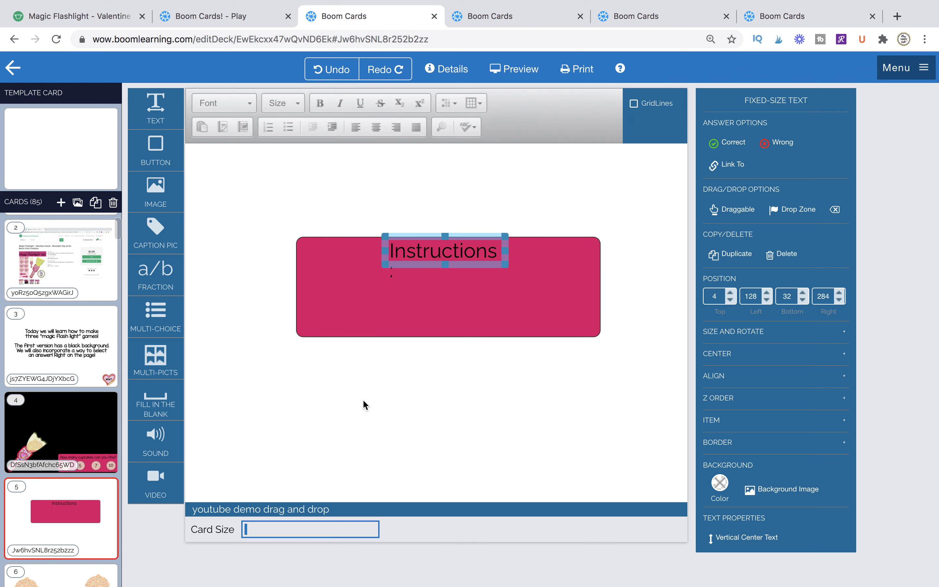
left_click(392, 329)
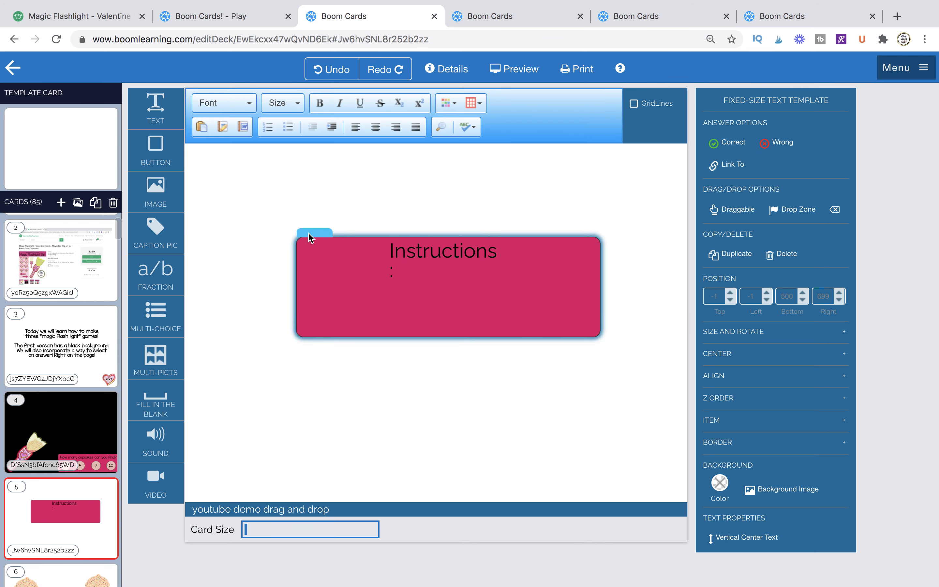
mouse_move(310, 237)
left_mouse_down()
mouse_move(308, 201)
mouse_move(303, 221)
left_mouse_up()
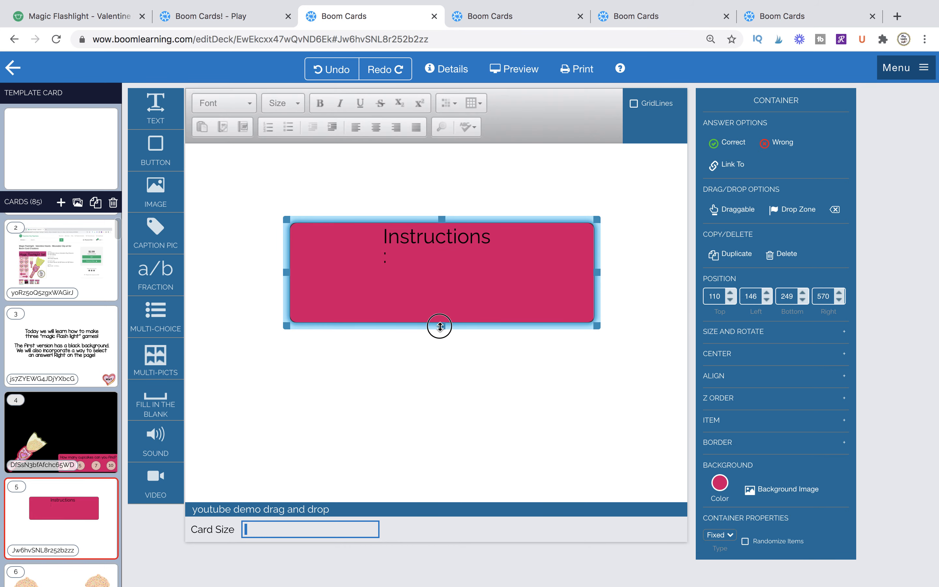
left_click_drag(441, 326, 440, 335)
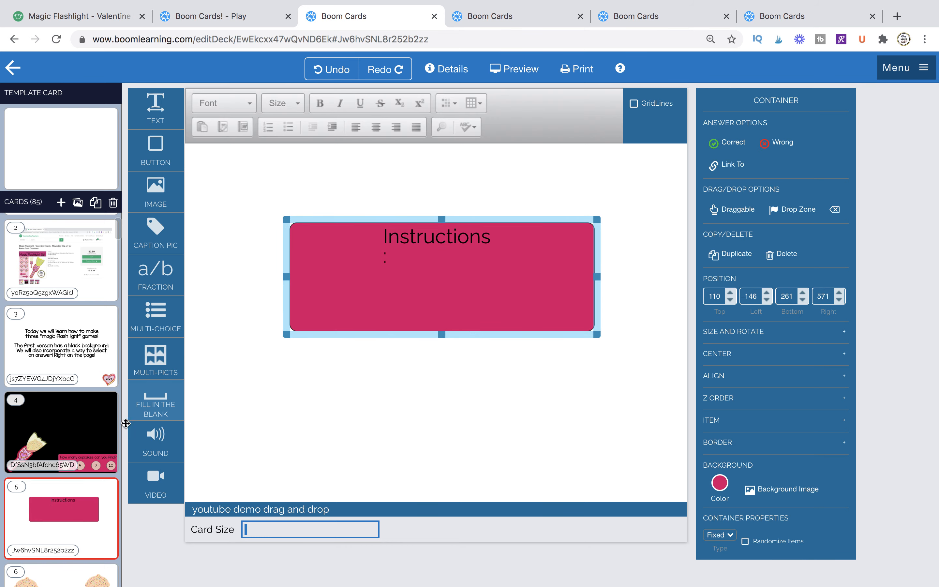
Glance at card 4, then add a captioned picture box to card 5 below the banner.
left_click(94, 422)
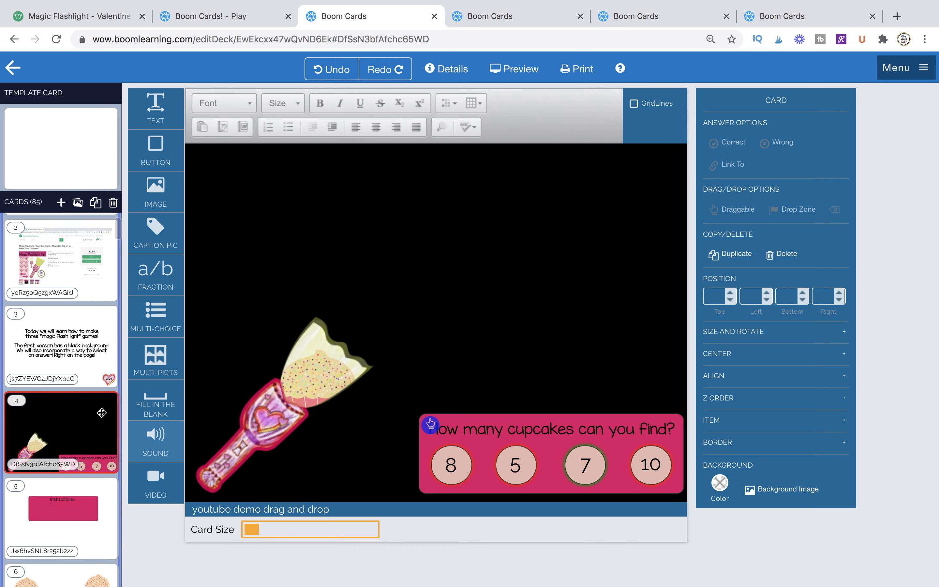
left_click(81, 513)
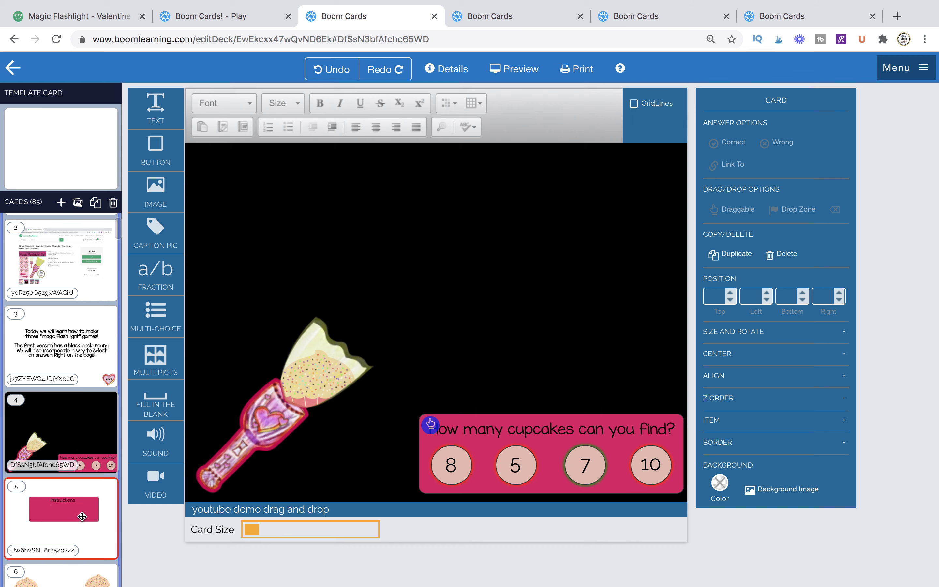
left_click_drag(165, 236, 371, 348)
Remove the picture box's image and caption, set its border radius to 100, and shrink it.
left_click(488, 392)
left_click(351, 396)
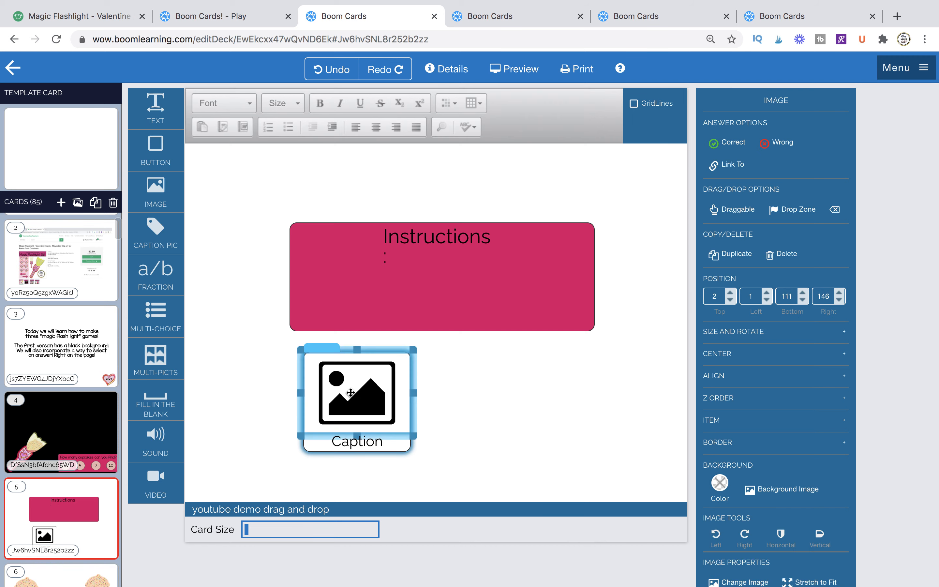
left_click(338, 431)
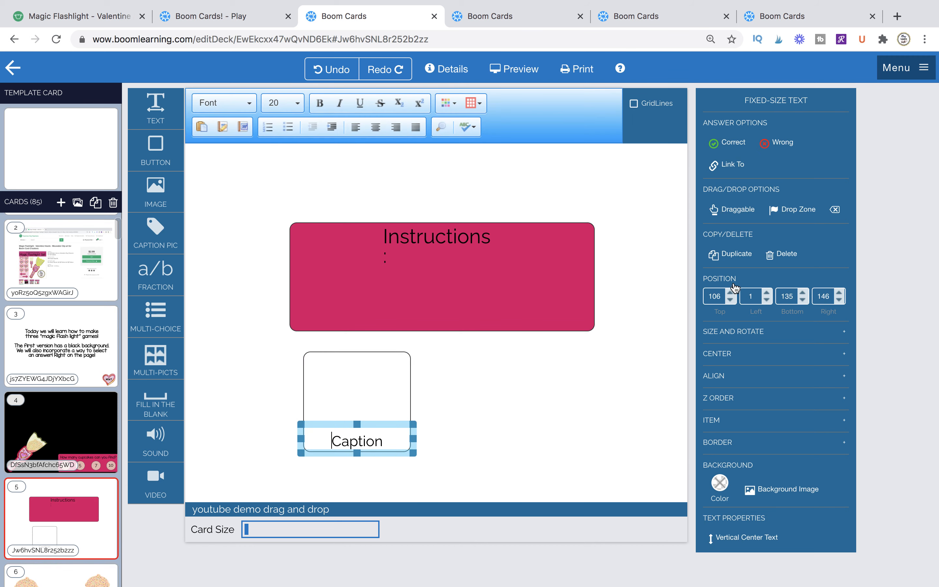
left_click(786, 254)
left_click(401, 398)
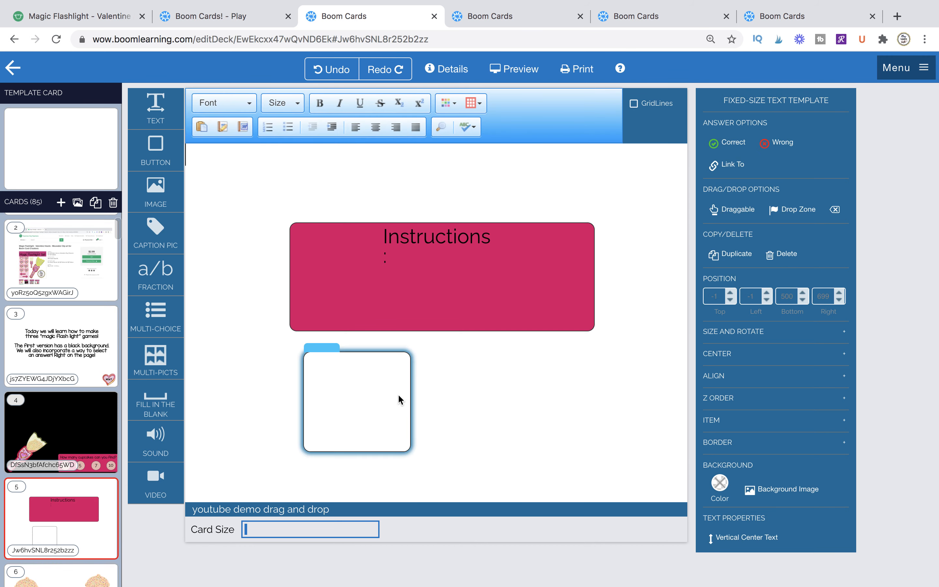
left_click(400, 396)
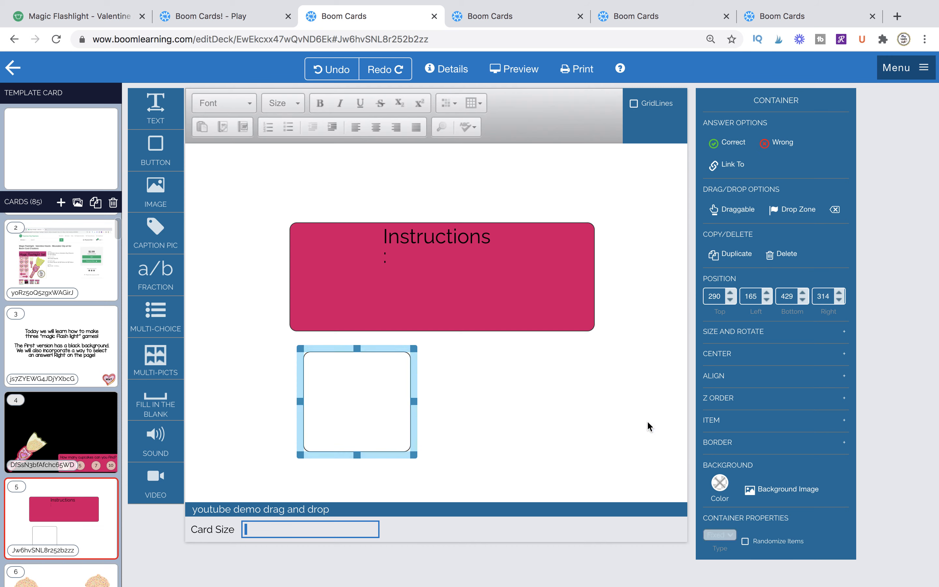
left_click(751, 444)
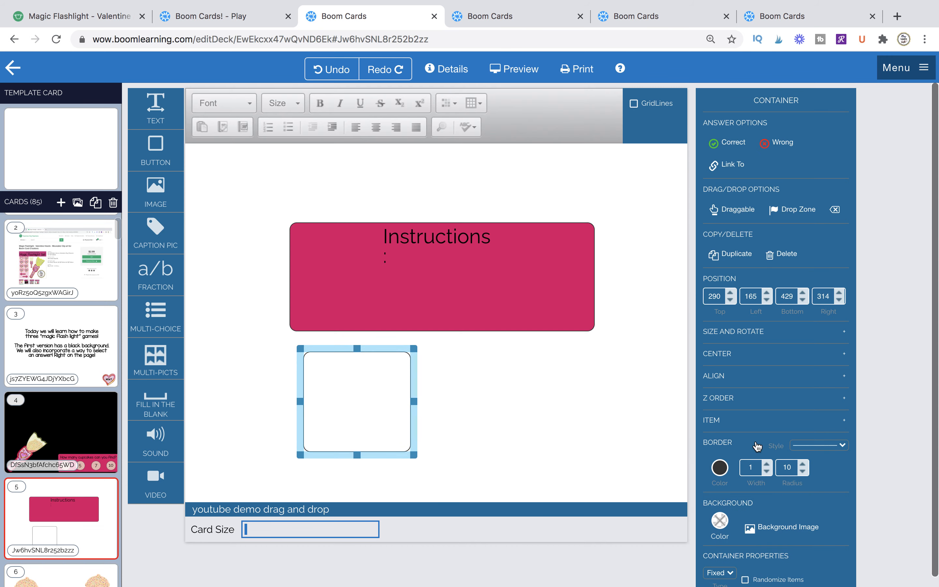
left_click(793, 466)
type("0")
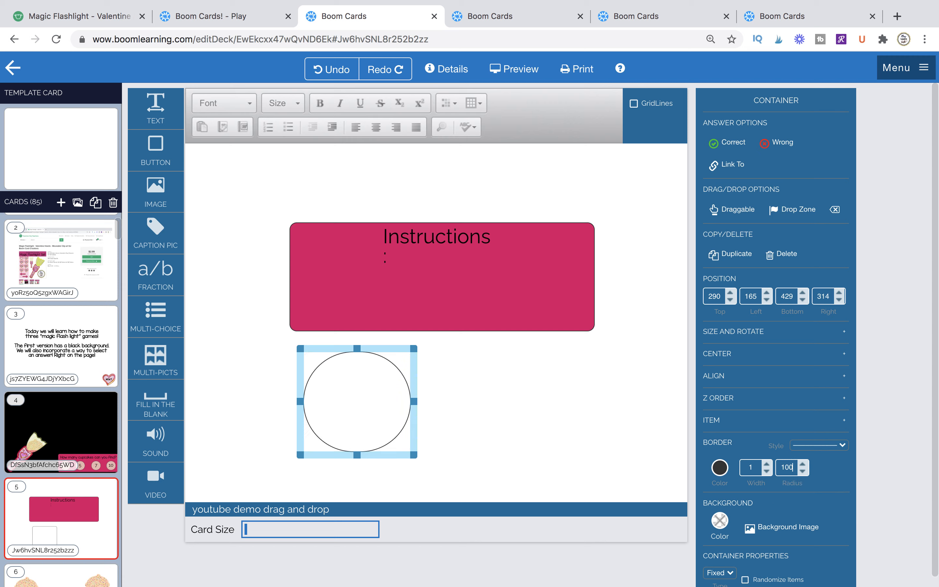
left_click_drag(414, 455, 367, 409)
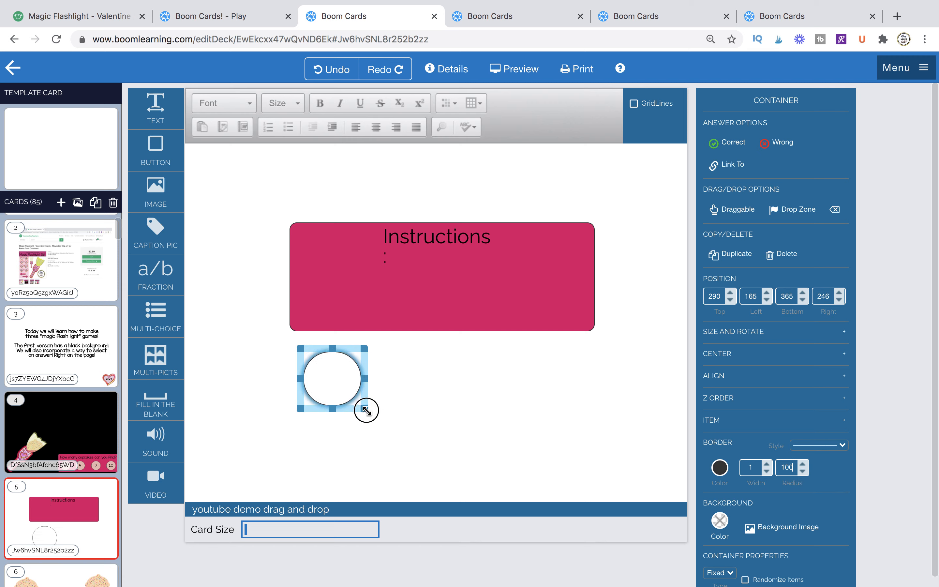
left_click(387, 265)
Widen the 'Instructions:' text box, centre-align it and apply the KGMissKindergarten font.
left_click(480, 235)
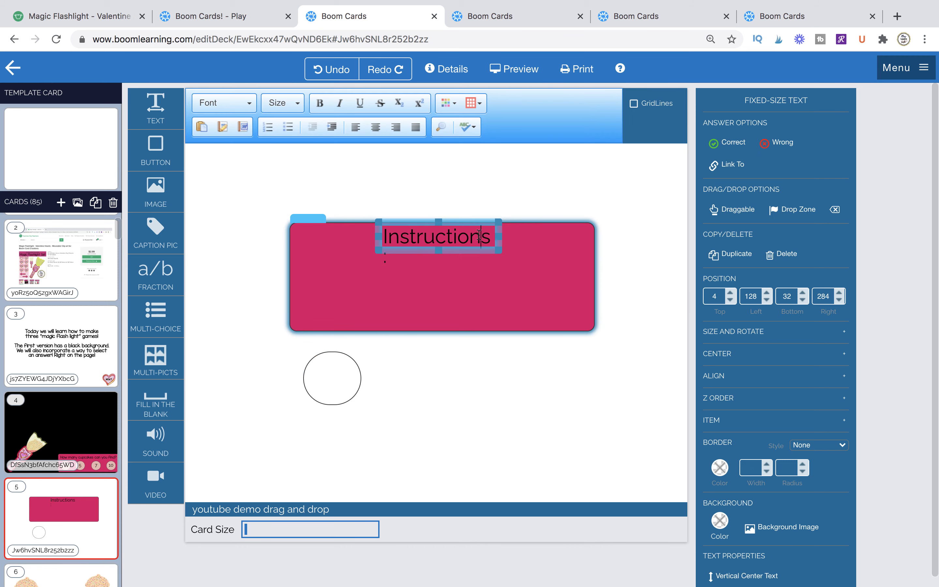
left_click(501, 240)
left_click(499, 241)
left_click_drag(502, 236, 521, 237)
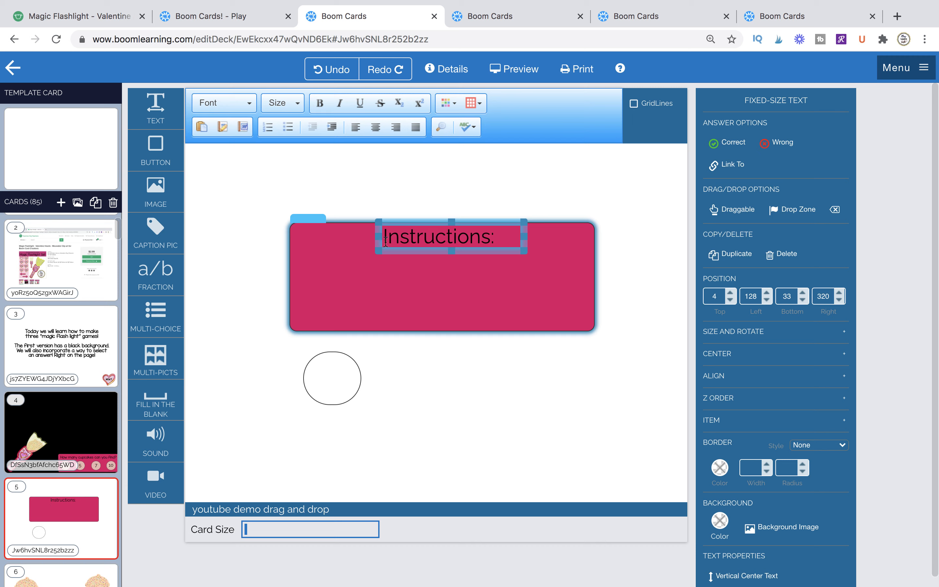
left_click_drag(377, 237, 474, 237)
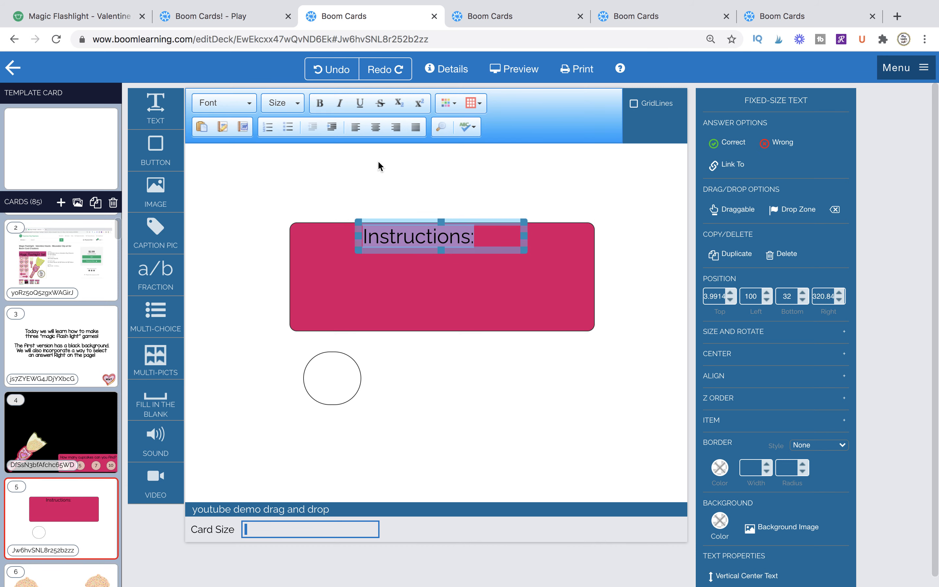
left_click(381, 132)
left_click(223, 103)
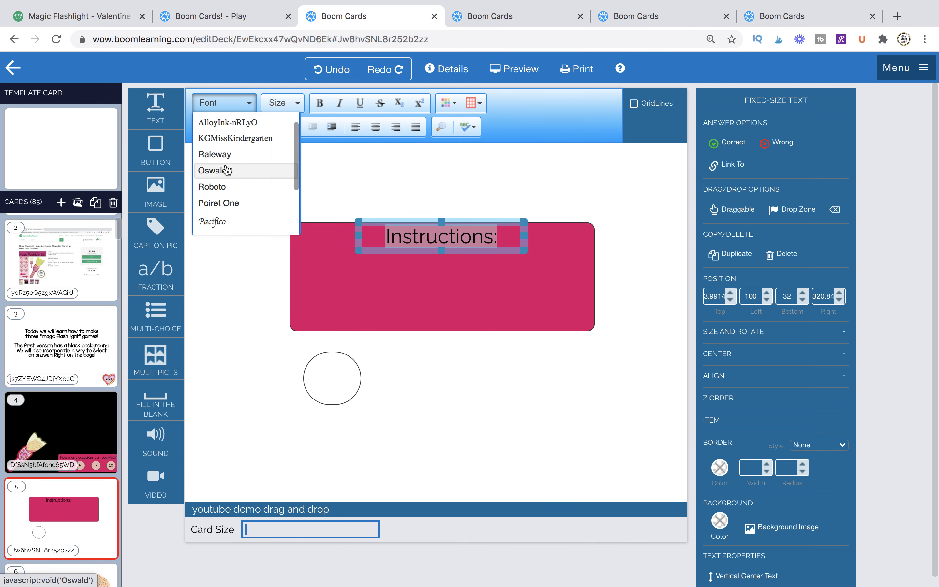
left_click(231, 140)
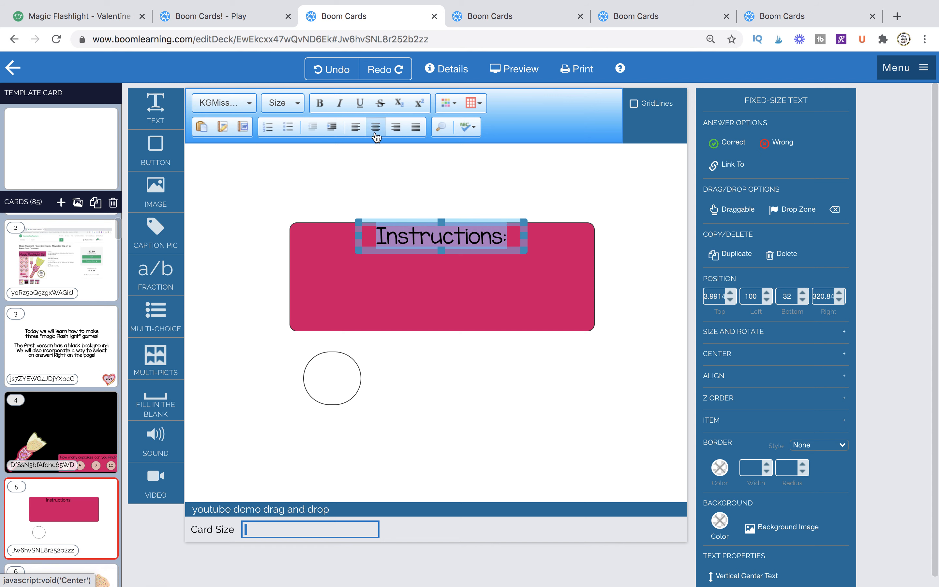
left_click(423, 198)
left_click(349, 390)
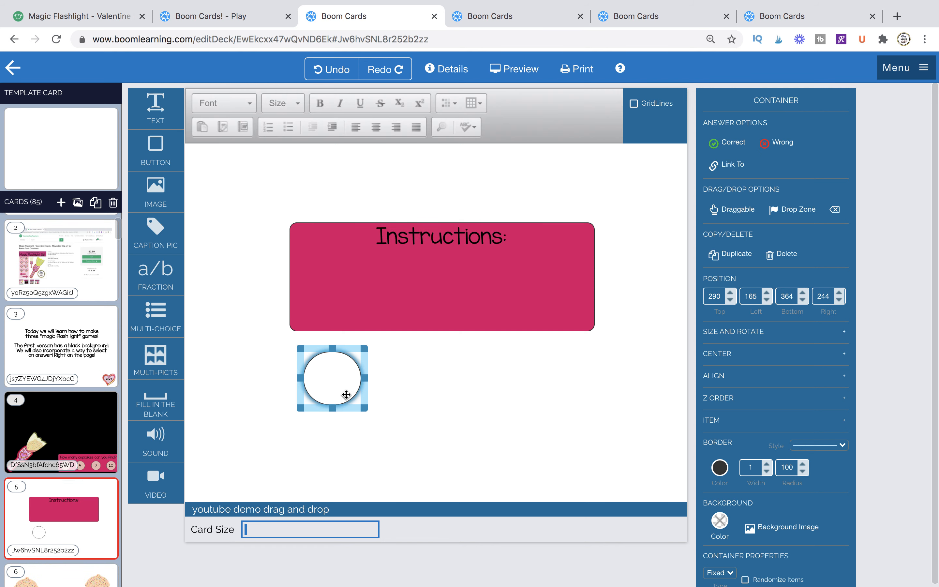
Slightly shrink the circle, fill it pale peach (#e6b8af), then delete it.
left_click_drag(364, 411, 363, 408)
left_click(720, 521)
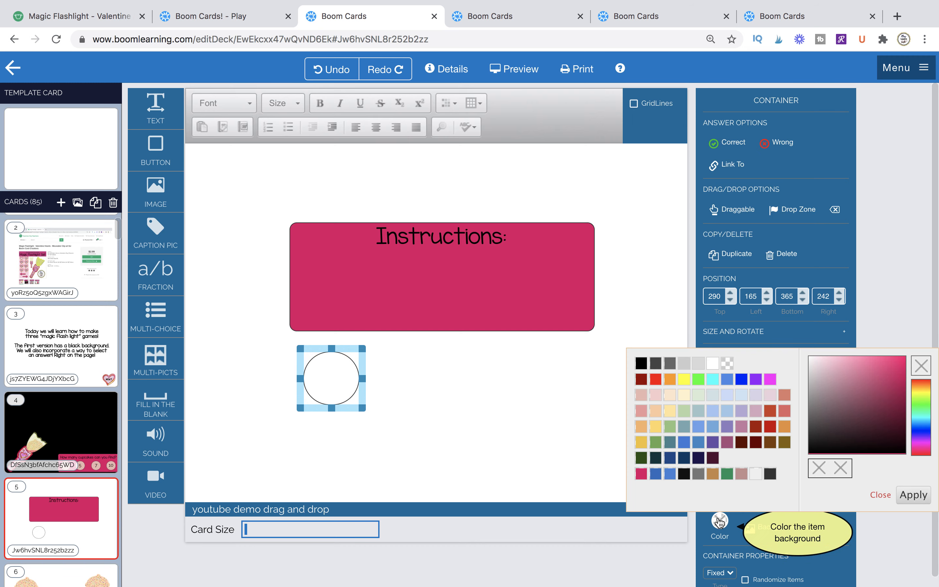
left_click(642, 396)
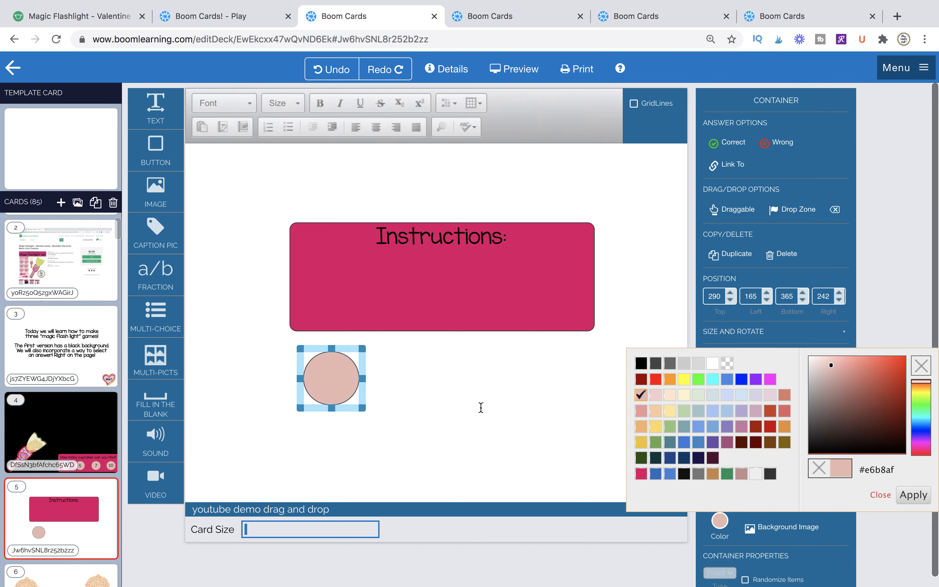
left_click(315, 363)
left_click(318, 350)
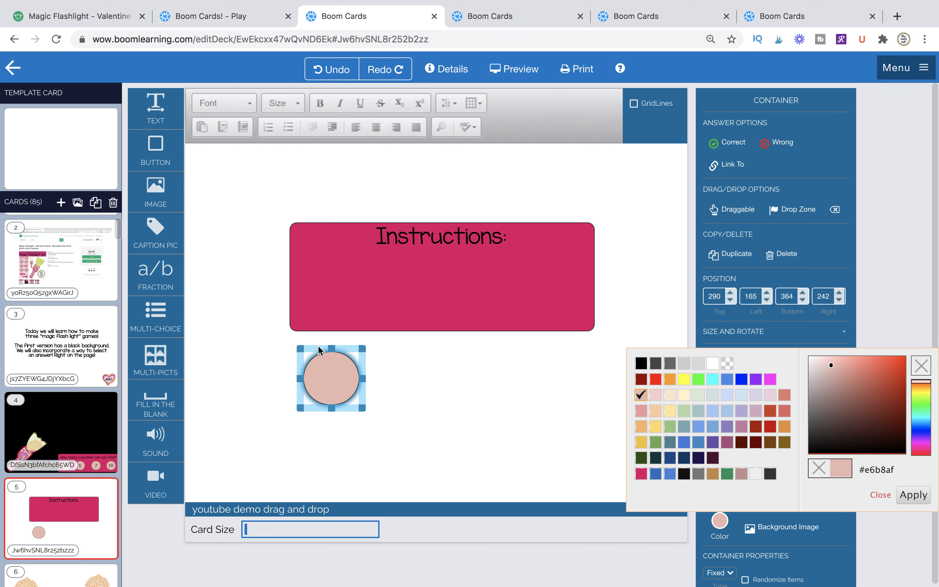
key("Delete")
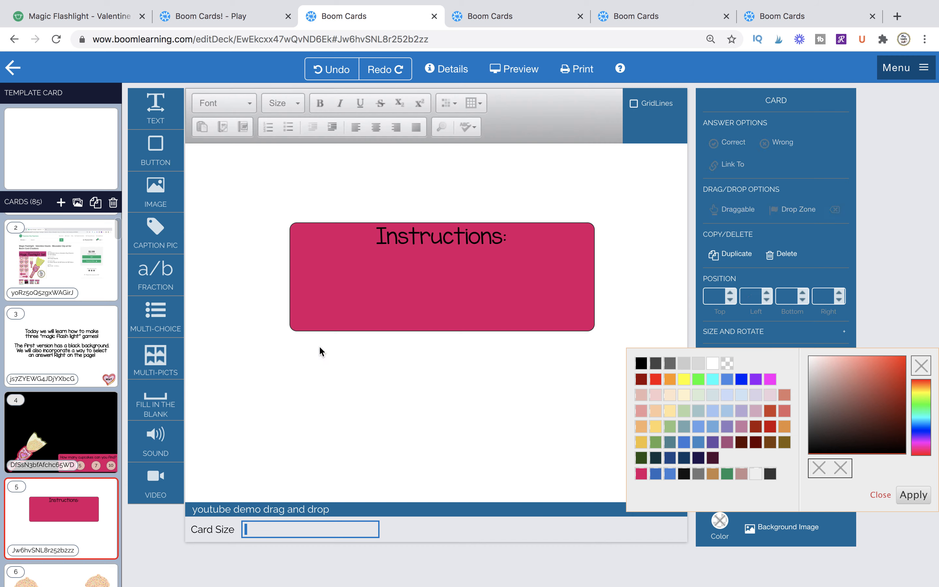
Restore the peach circle, move it into the banner's lower-left corner and paste a copy.
left_click(330, 315)
left_click(368, 298)
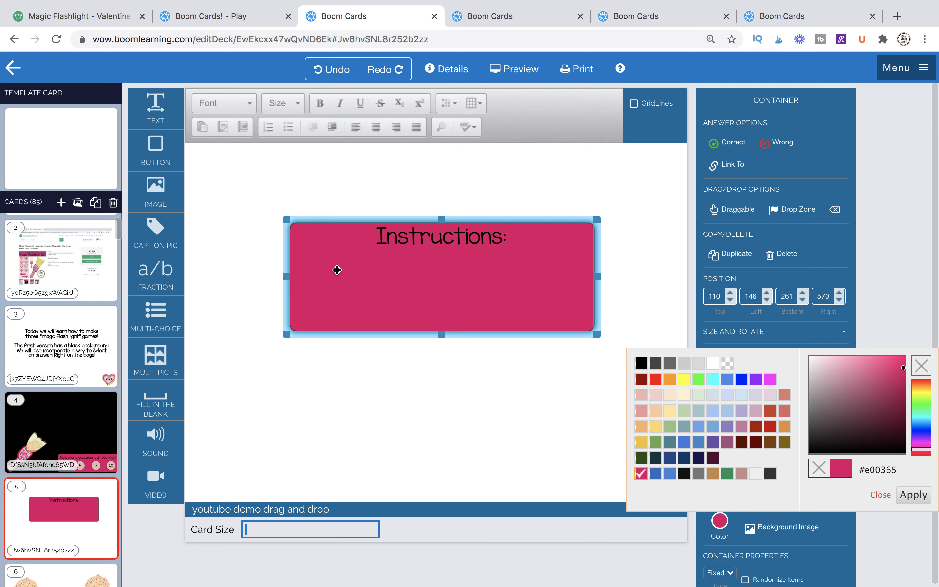
key("ctrl+z")
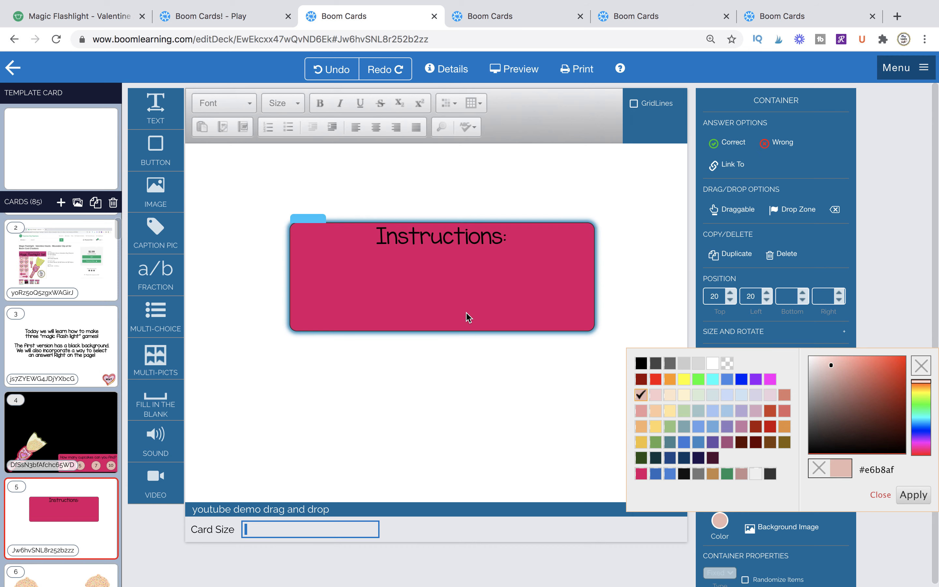
left_click(365, 305)
left_click_drag(365, 306, 355, 324)
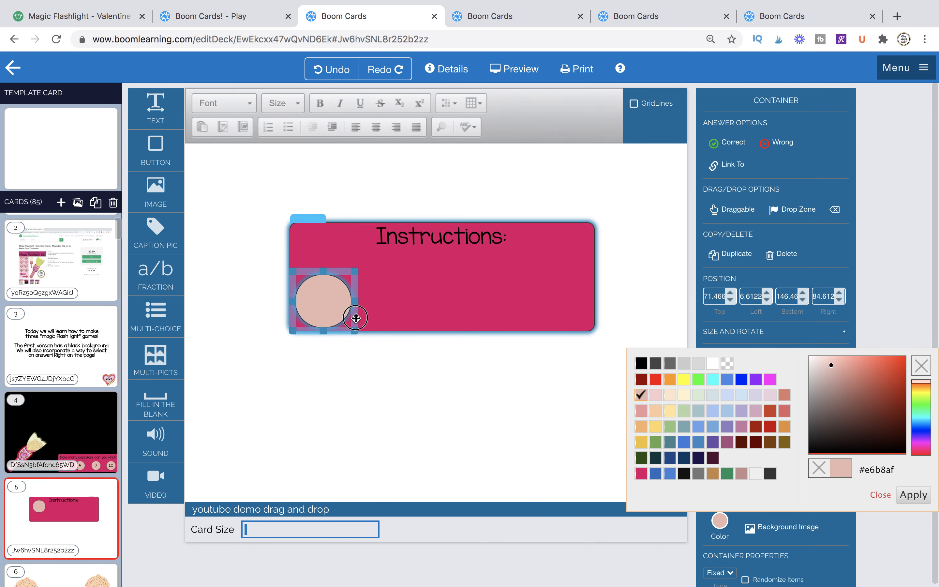
left_click(326, 245)
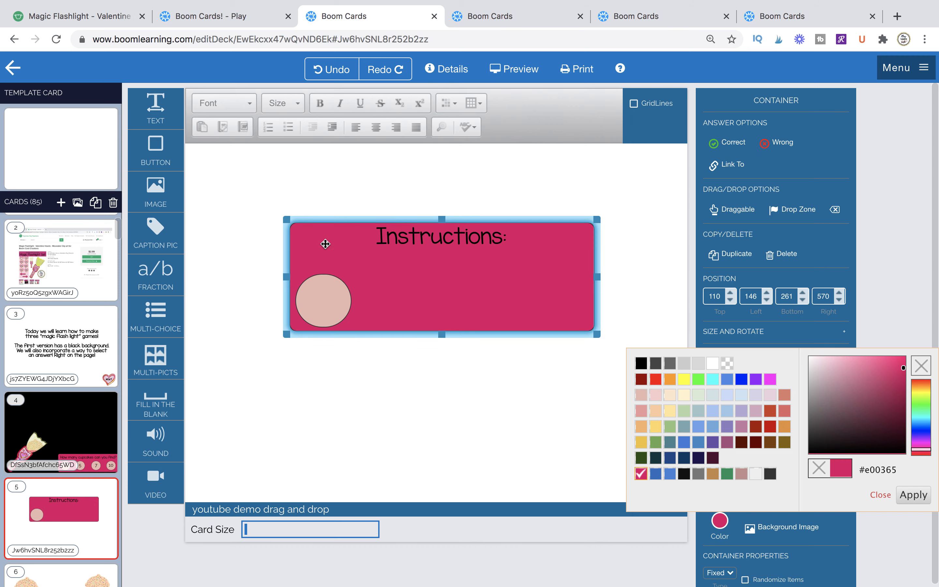
key("ctrl+v")
key("ctrl+v")
key("ctrl+v")
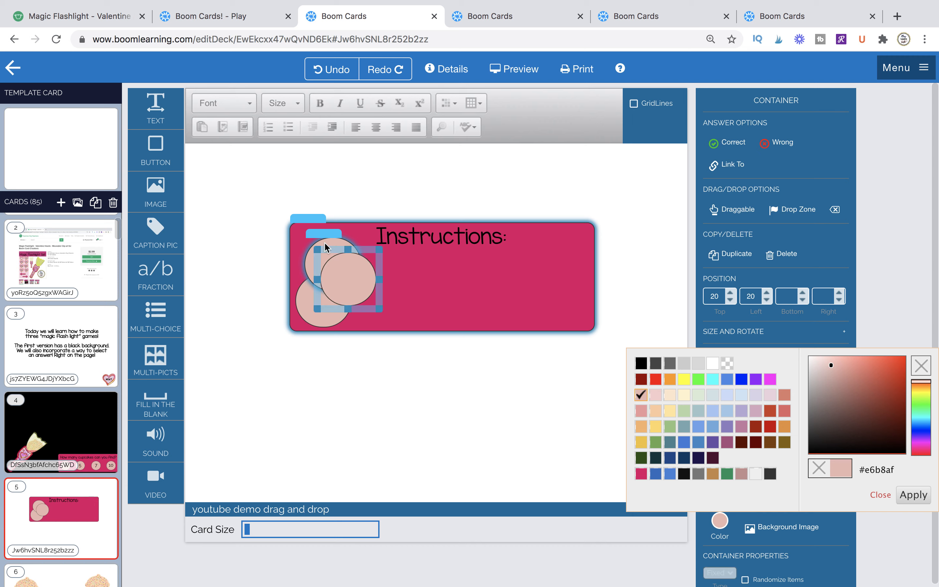
Rearrange the peach circles across the pink Instructions banner, one at the right edge.
left_click_drag(377, 265, 575, 270)
mouse_move(341, 247)
left_mouse_down()
mouse_move(433, 254)
mouse_move(352, 235)
left_mouse_up()
left_click(435, 298)
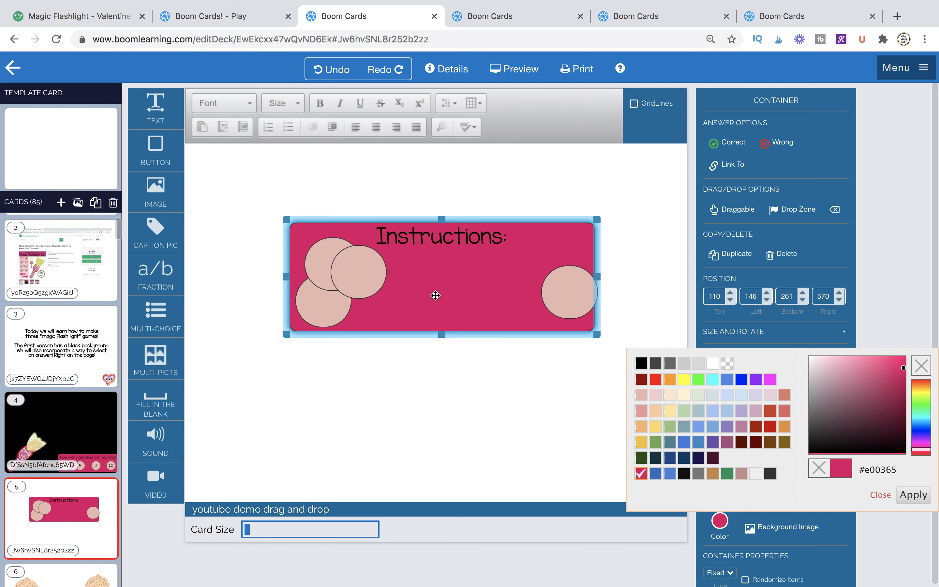
left_click_drag(352, 243, 325, 238)
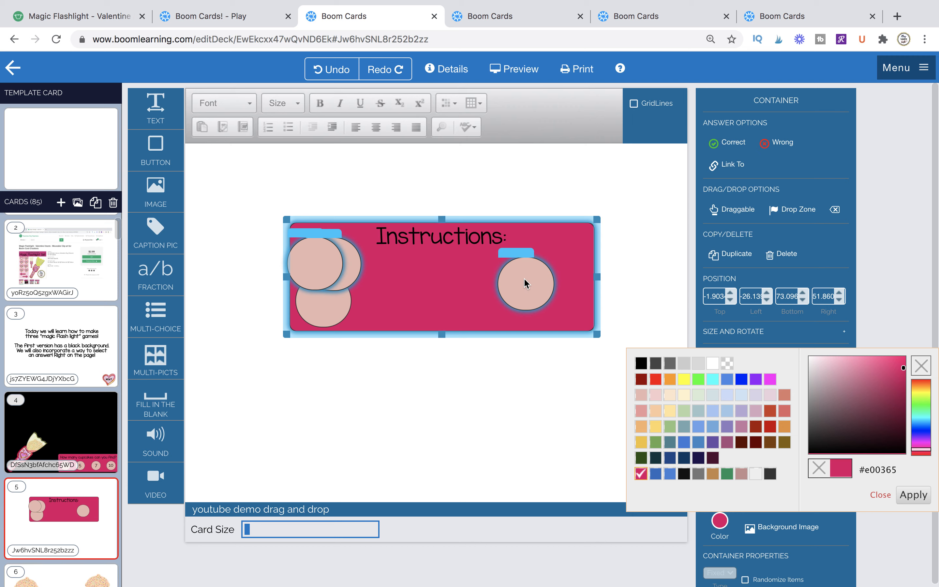
left_click_drag(527, 260, 552, 272)
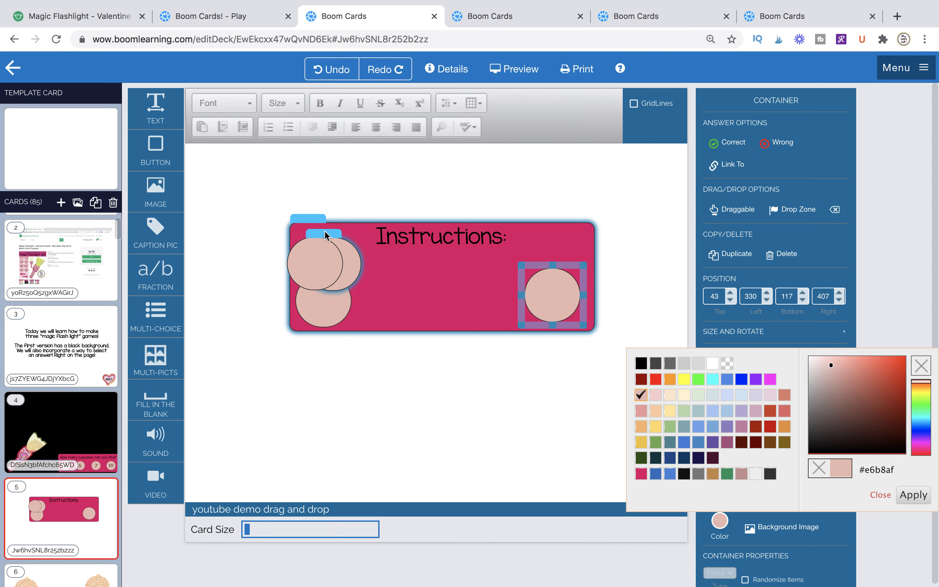
Move the overlapping circles below the banner and delete the extra ones.
left_click_drag(326, 234, 317, 355)
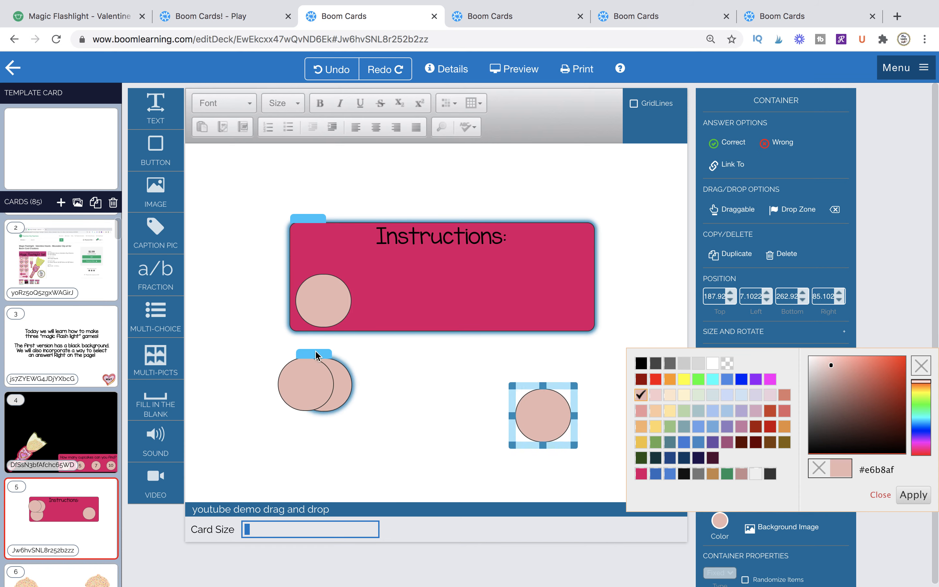
left_click(316, 355)
left_click(317, 367)
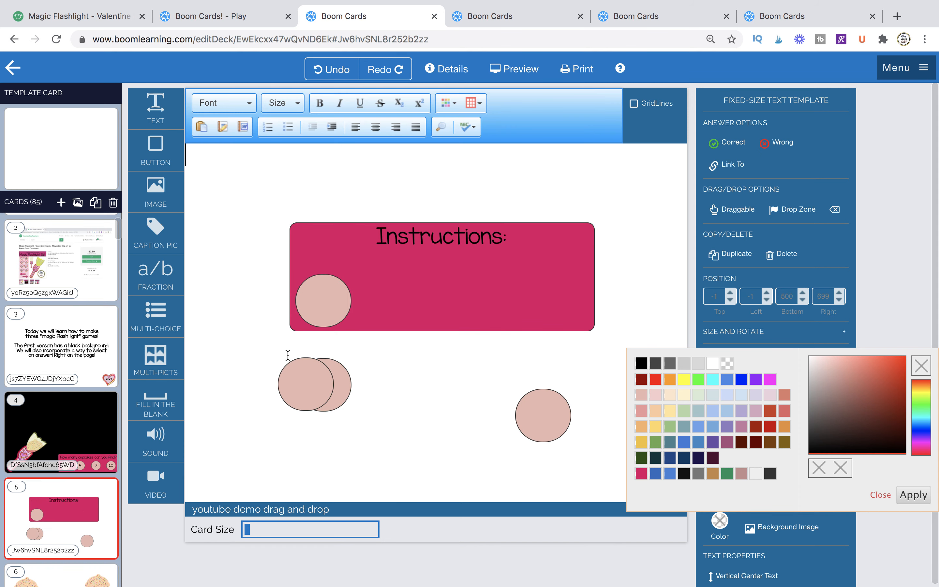
left_click(294, 371)
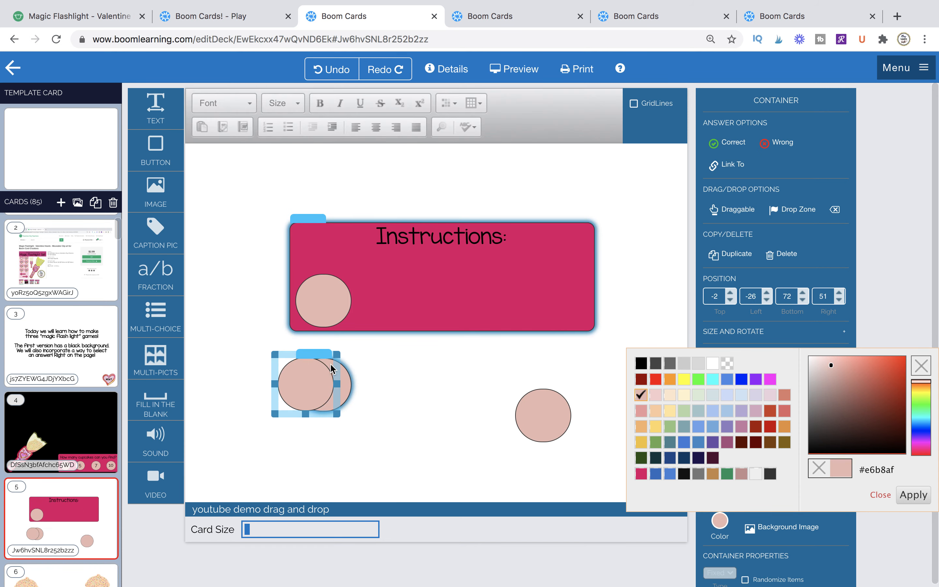
left_click_drag(334, 389, 428, 283)
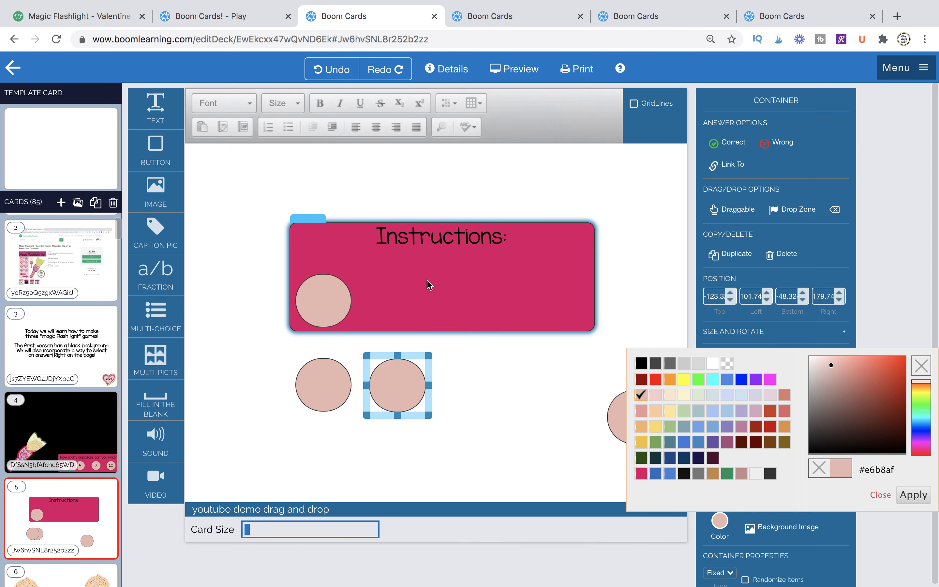
left_click(458, 309)
left_click(450, 313)
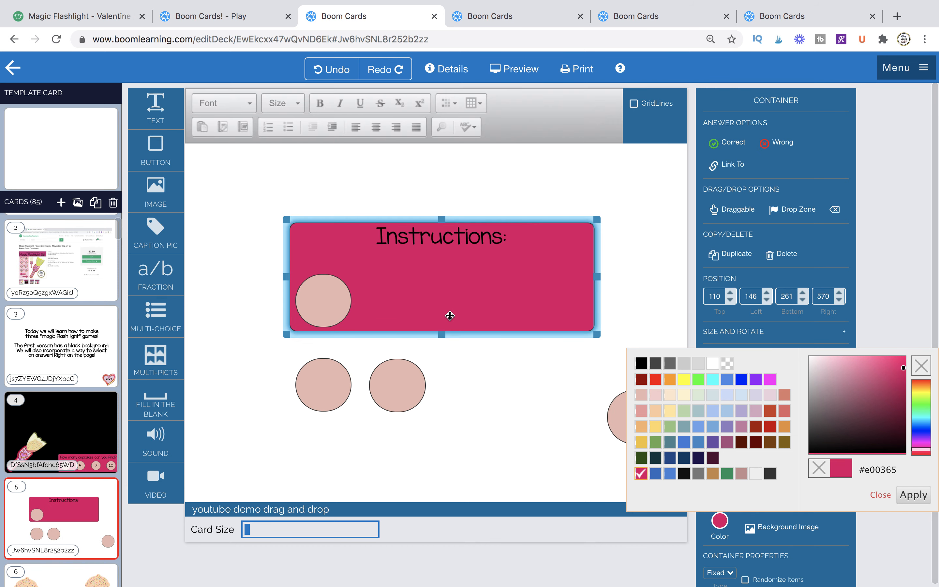
left_click(412, 377)
key("Delete")
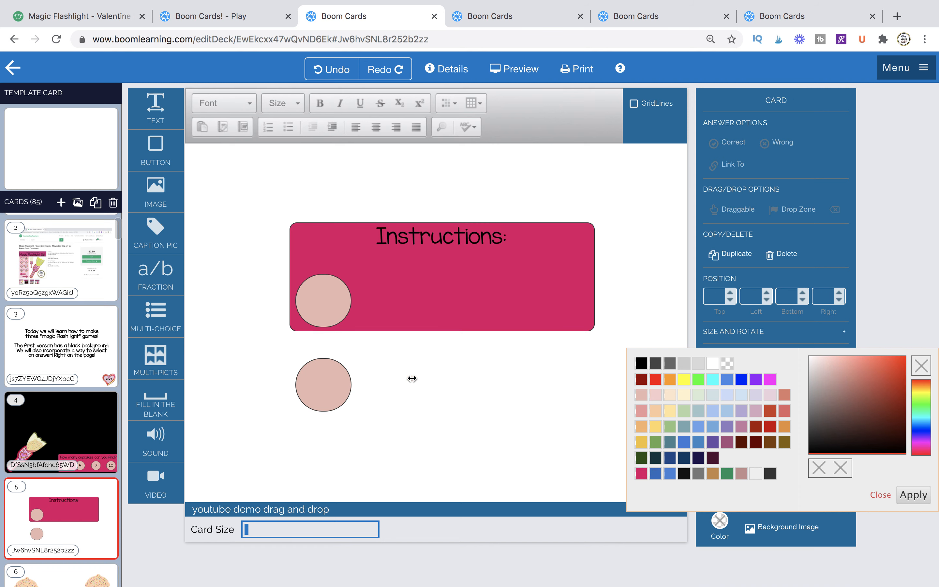
left_click(488, 402)
left_click(322, 361)
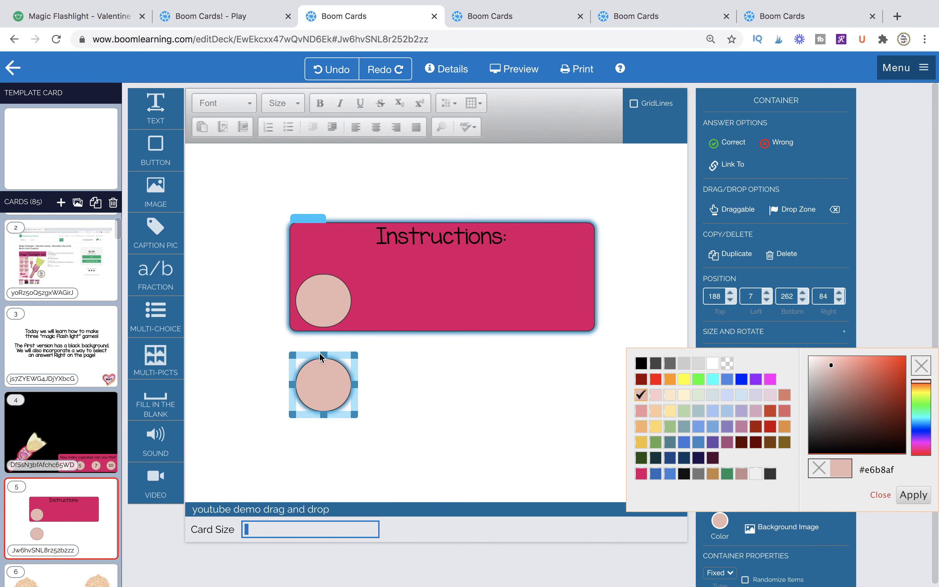
key("Delete")
Paste three copies of the peach circle into the banner to form a row of four.
left_click(390, 298)
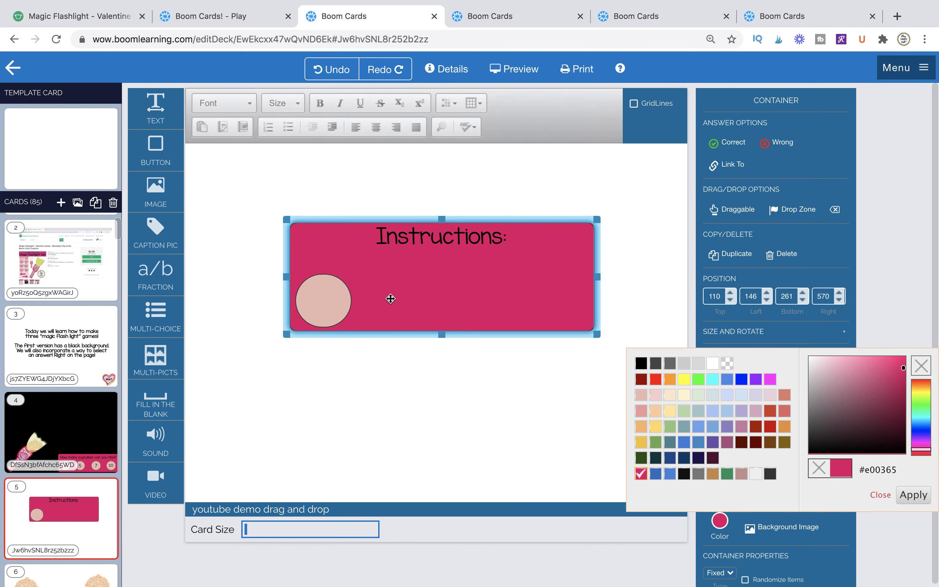
key("ctrl+v")
left_click_drag(344, 234, 409, 271)
left_click(462, 301)
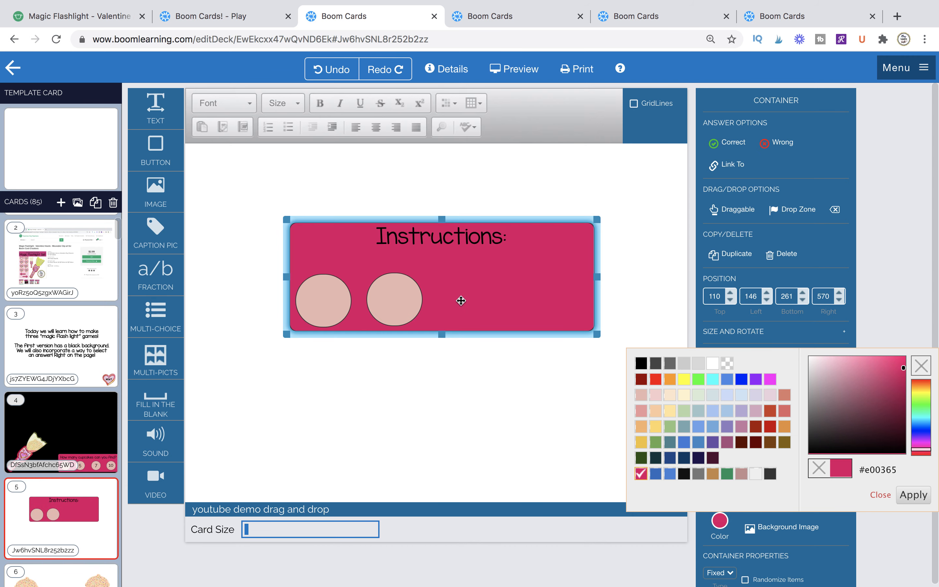
key("ctrl+v")
left_click_drag(354, 239, 500, 274)
left_click(551, 283)
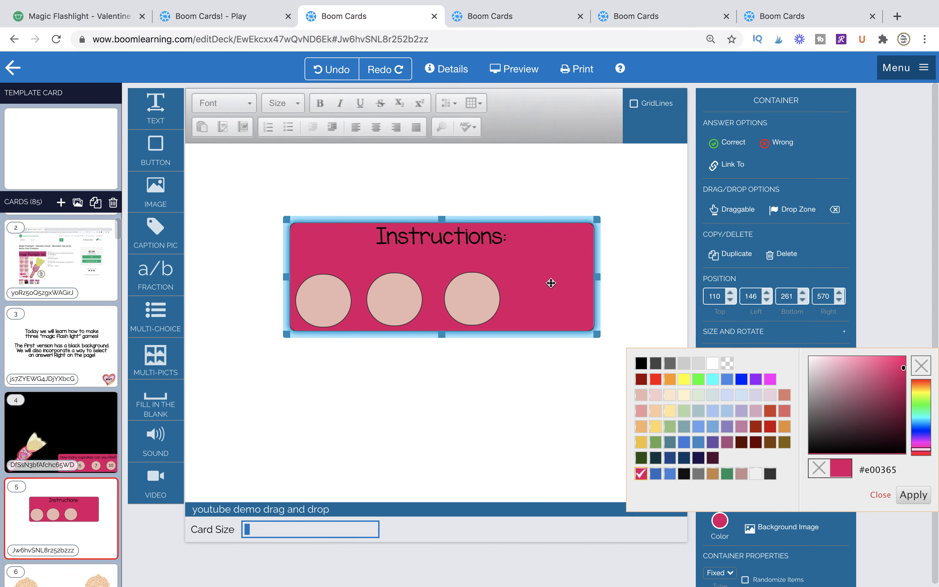
key("ctrl+v")
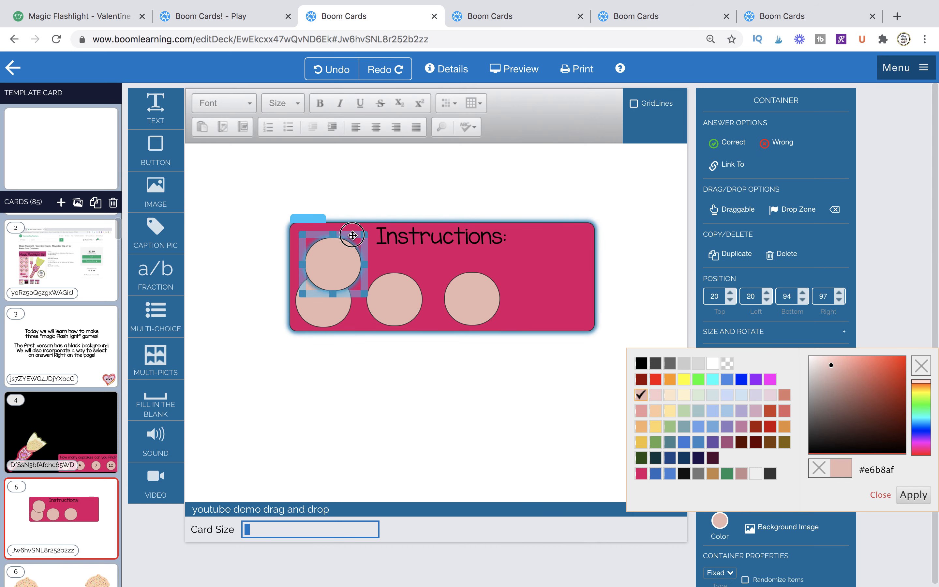
left_click_drag(352, 235, 575, 271)
left_click(629, 271)
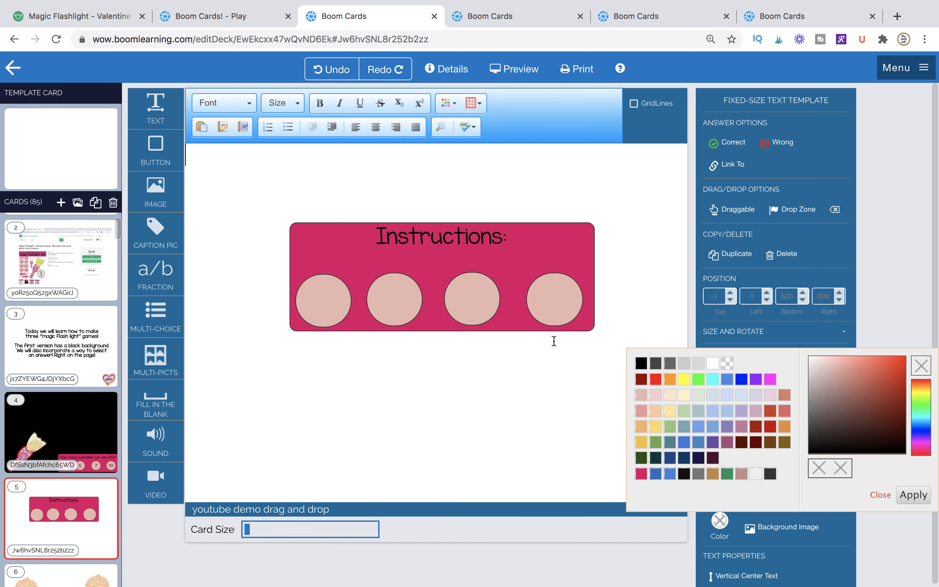
Align all four circles horizontally in one line.
left_click(315, 272)
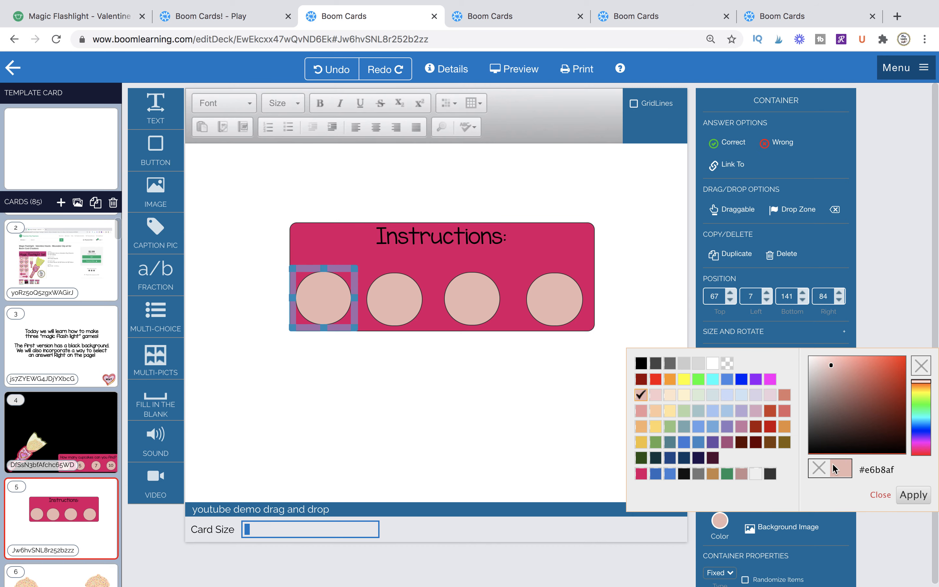
left_click(913, 495)
left_click(505, 421)
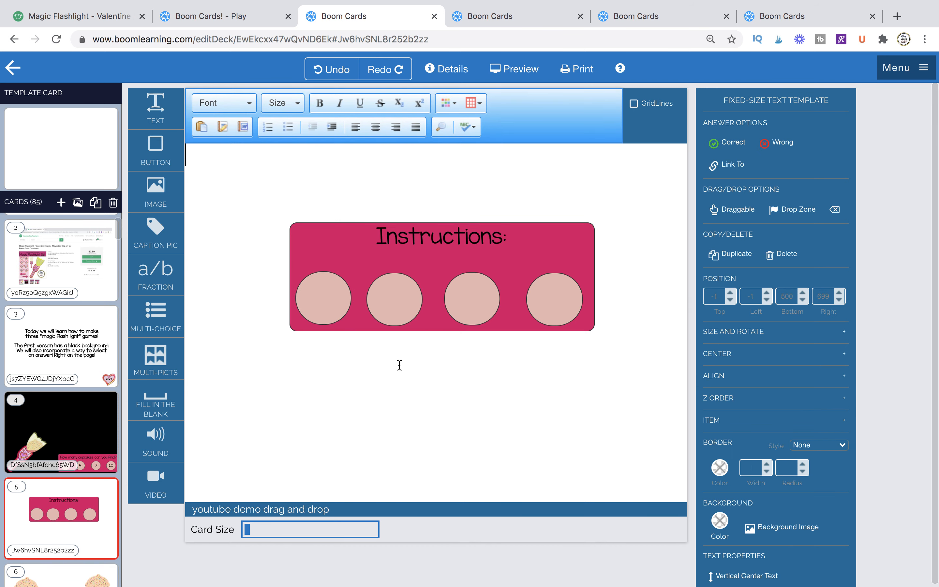
left_click(330, 304)
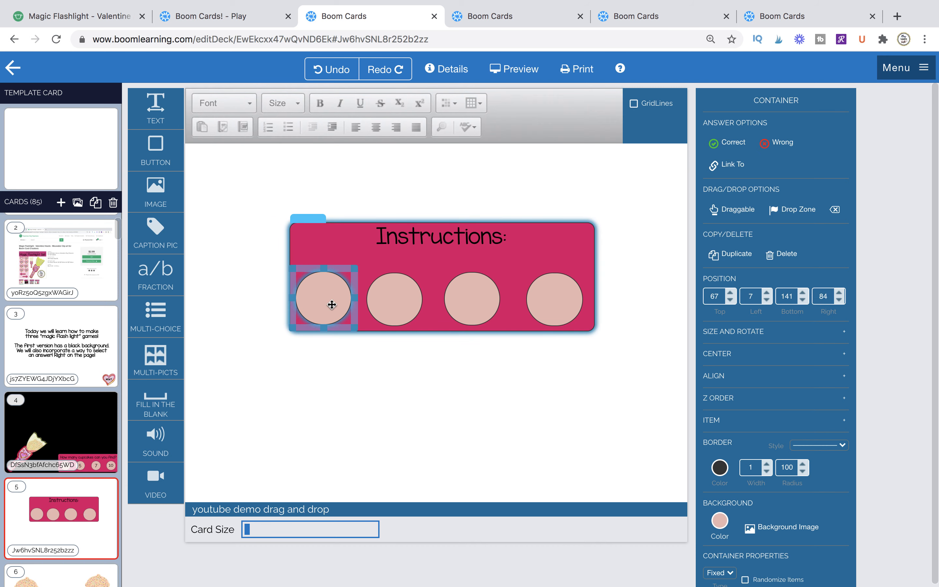
left_click(389, 295, "shift")
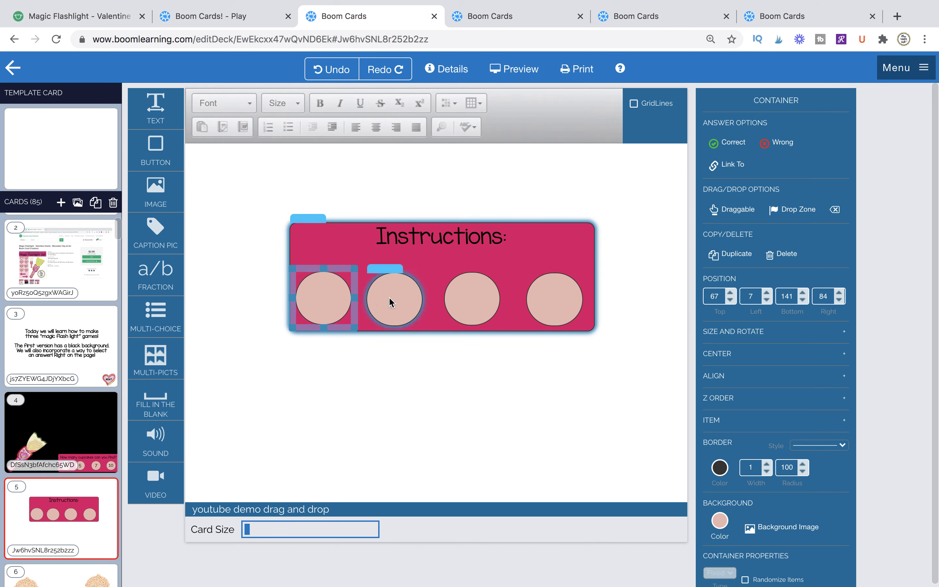
left_click(457, 307, "shift")
left_click(563, 306, "shift")
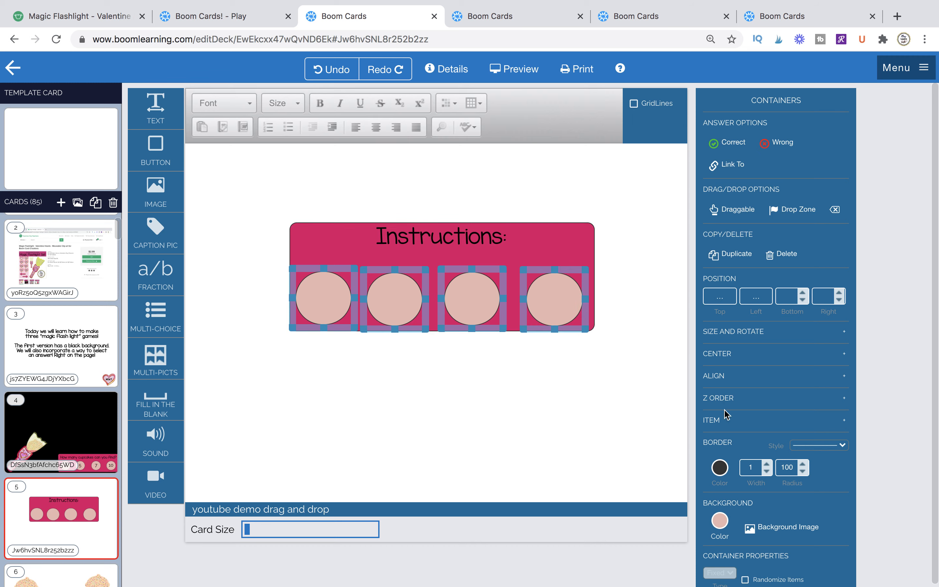
left_click(718, 377)
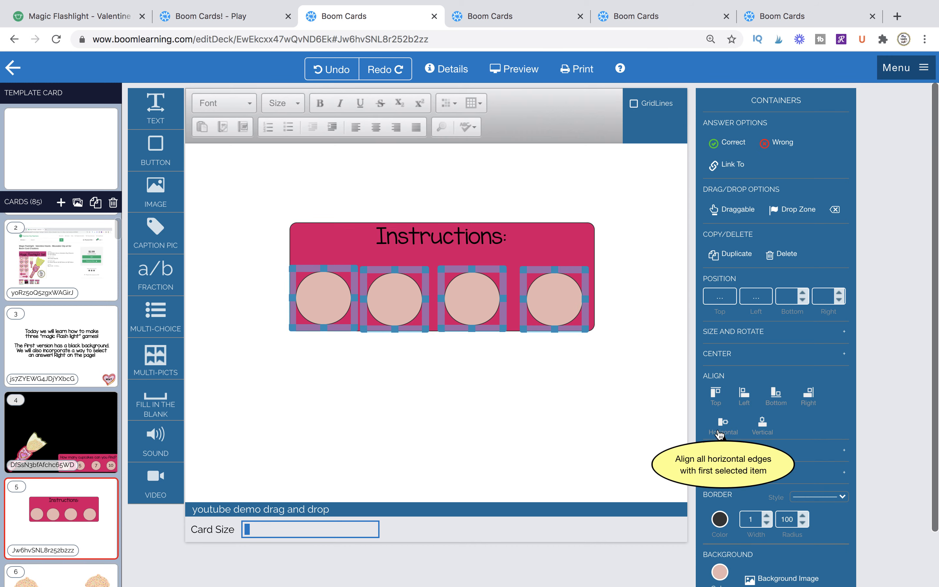
left_click(723, 427)
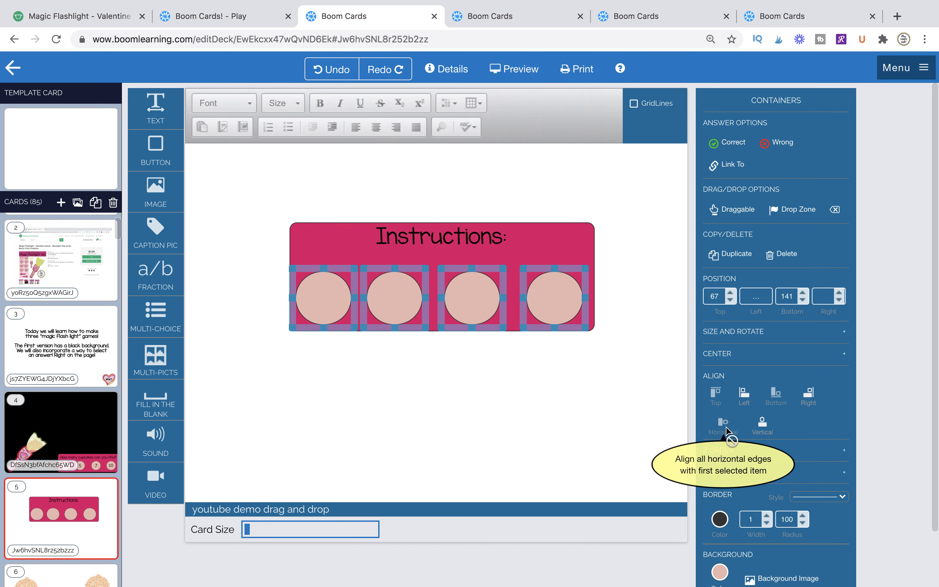
left_click(551, 396)
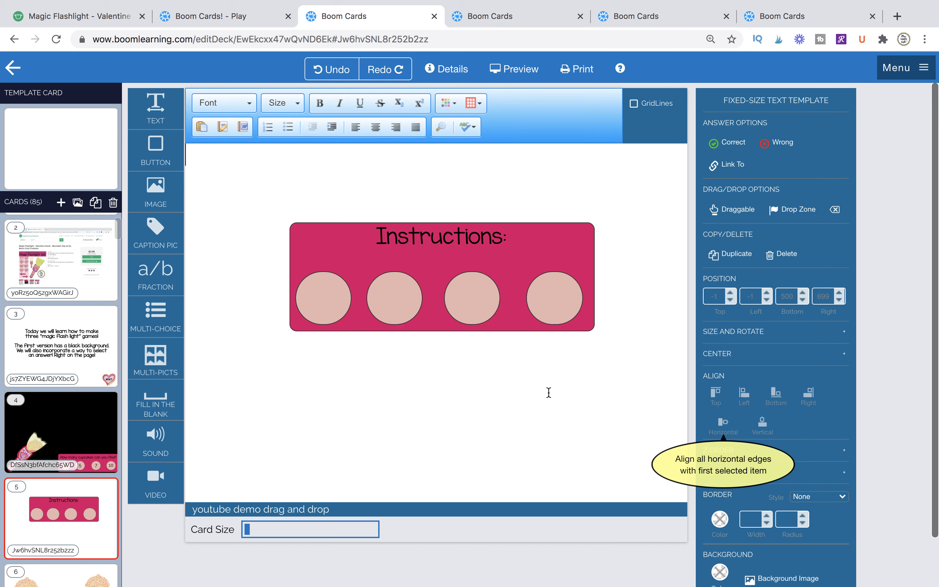
Nudge the second, third and fourth circles sideways so the spacing is even.
left_click(406, 284)
left_click(399, 327)
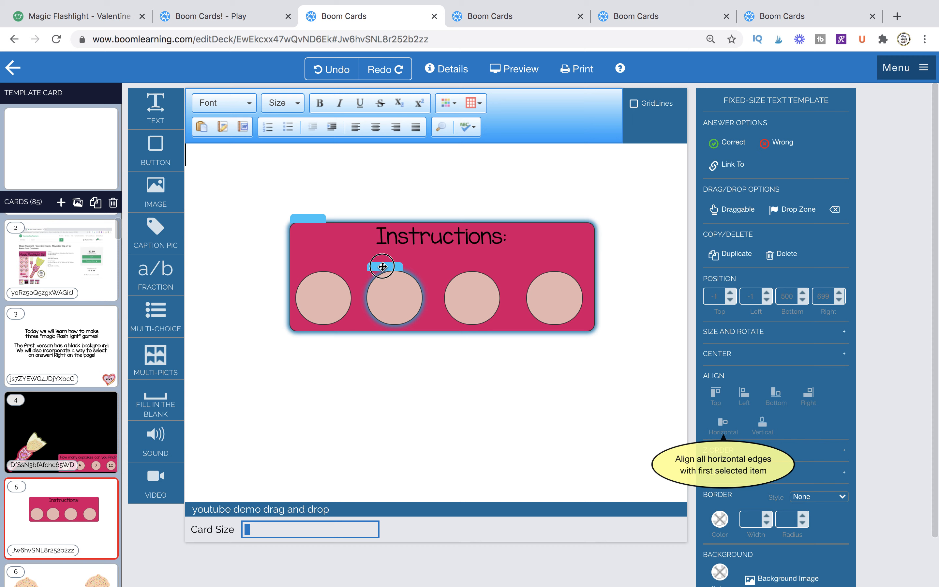
left_click_drag(382, 267, 393, 267)
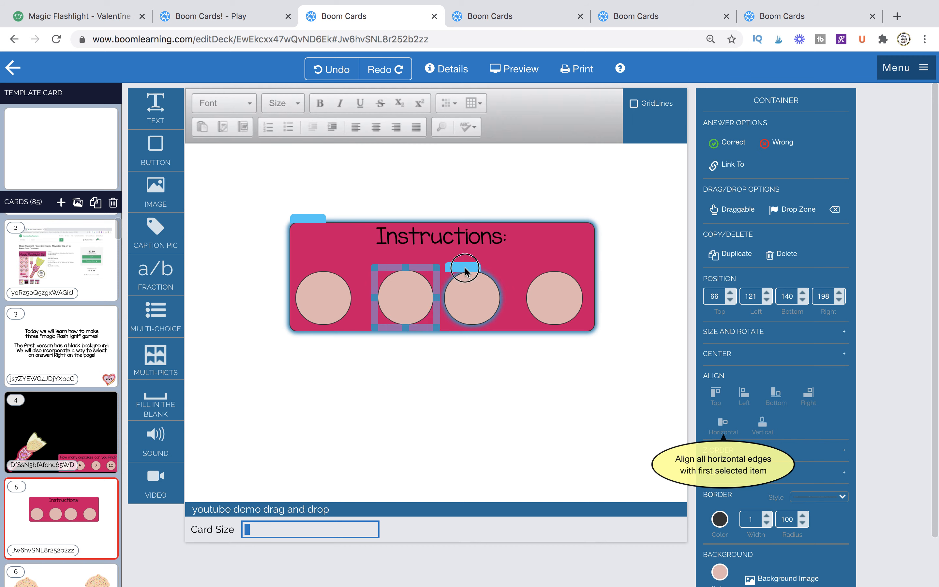
left_click_drag(465, 271, 478, 271)
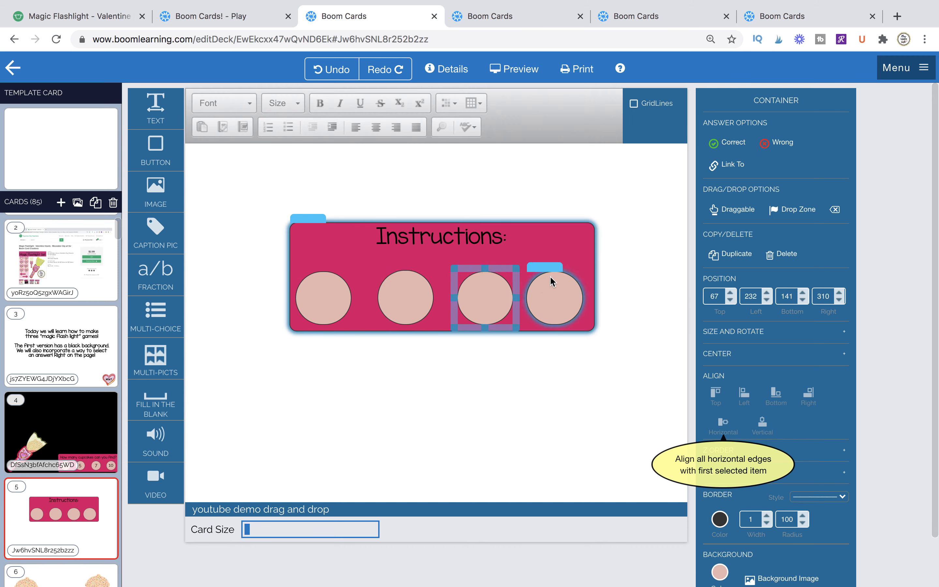
left_click_drag(546, 265, 550, 266)
left_click(572, 393)
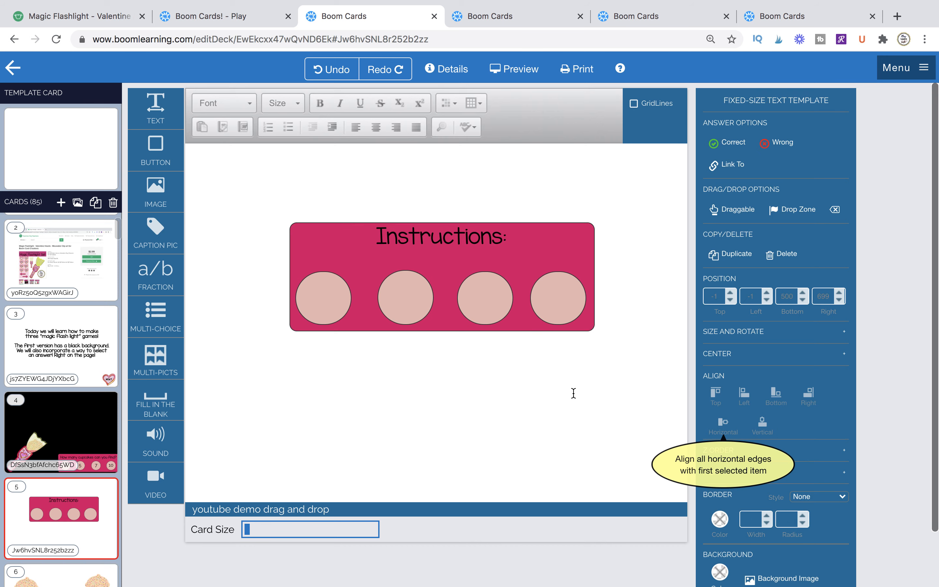
left_click(478, 270)
left_click_drag(394, 267, 391, 268)
left_click(467, 274)
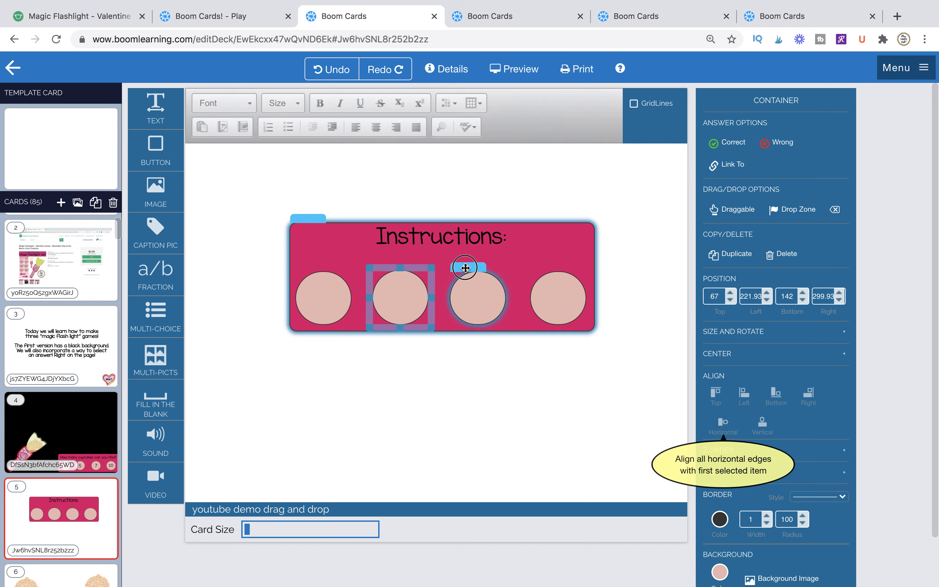
left_click(475, 399)
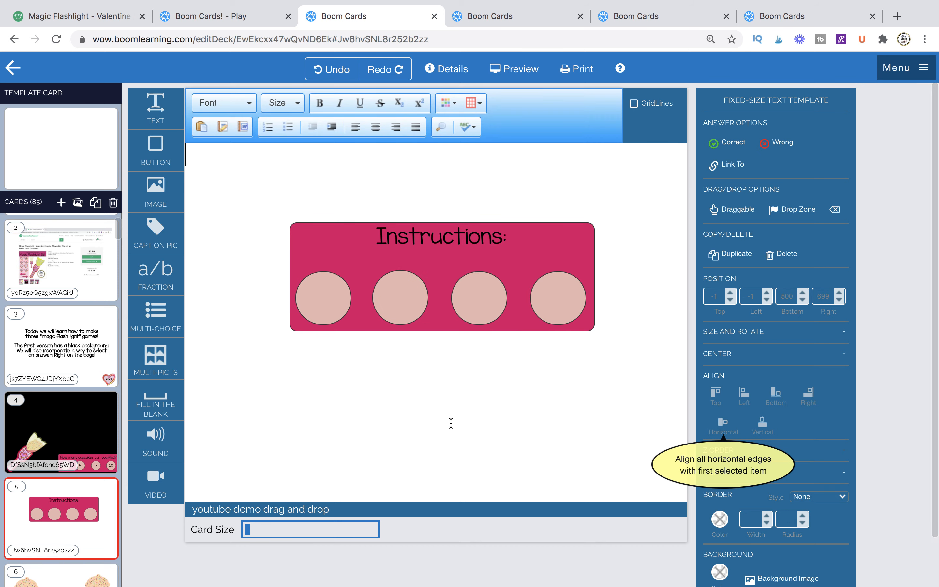
left_click(388, 225)
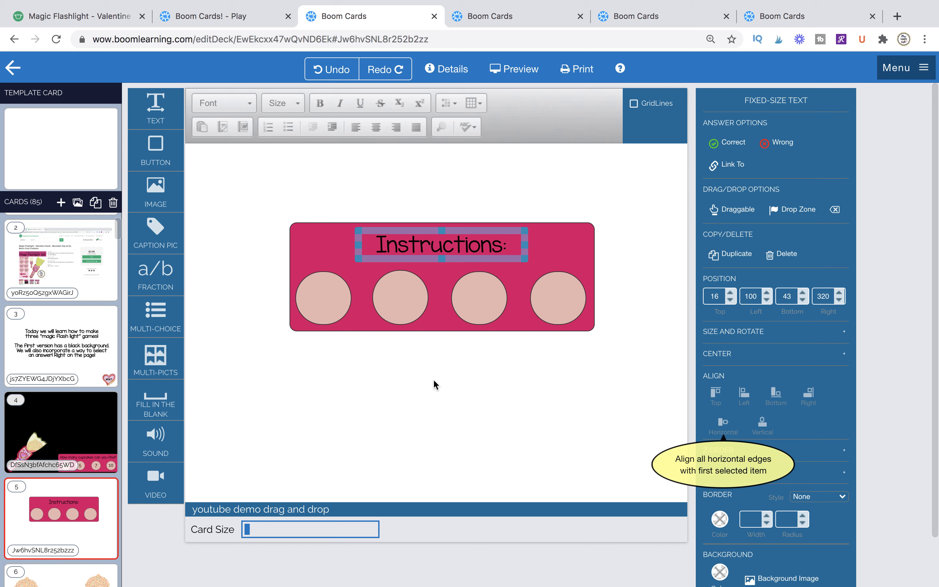
left_click(478, 299)
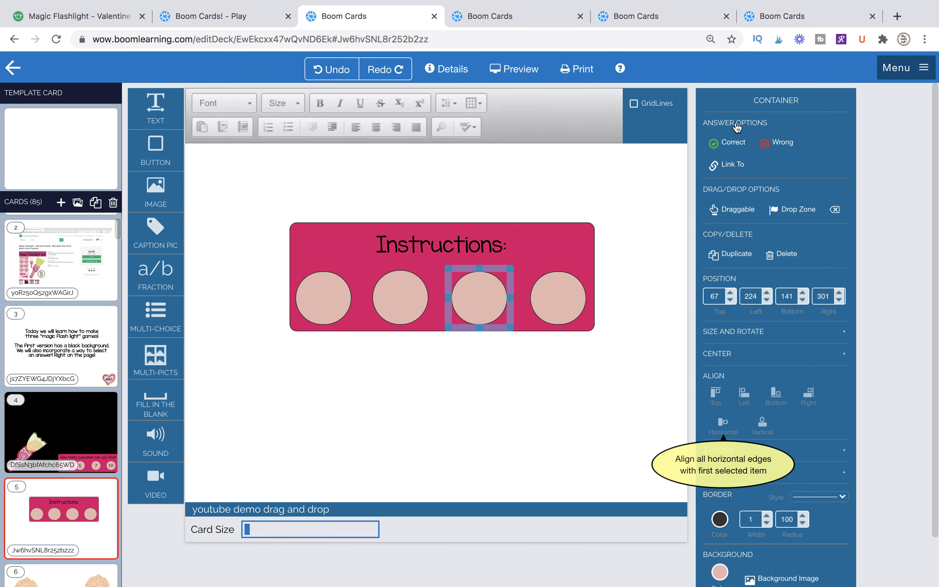
Mark the third circle Correct, linking it to the Next Card.
left_click(729, 142)
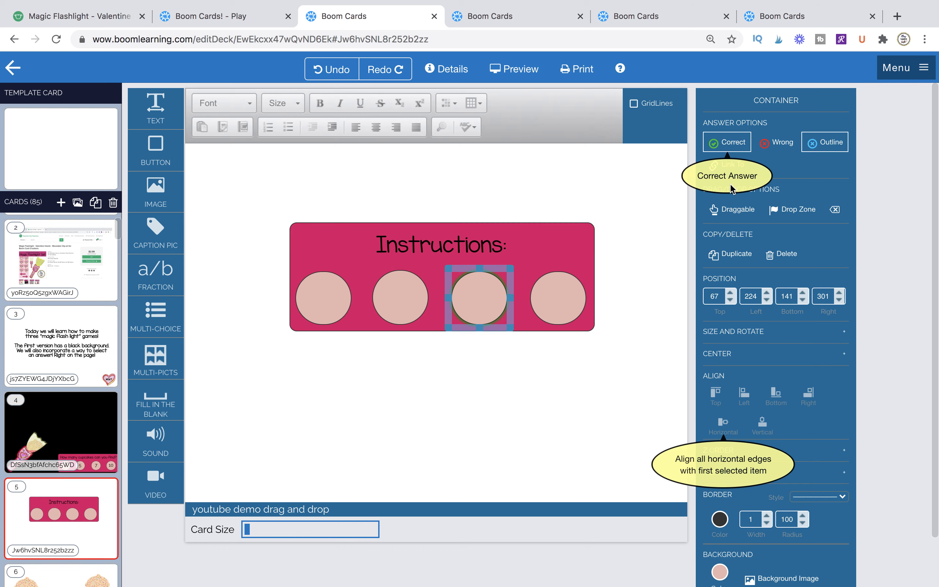
left_click(734, 165)
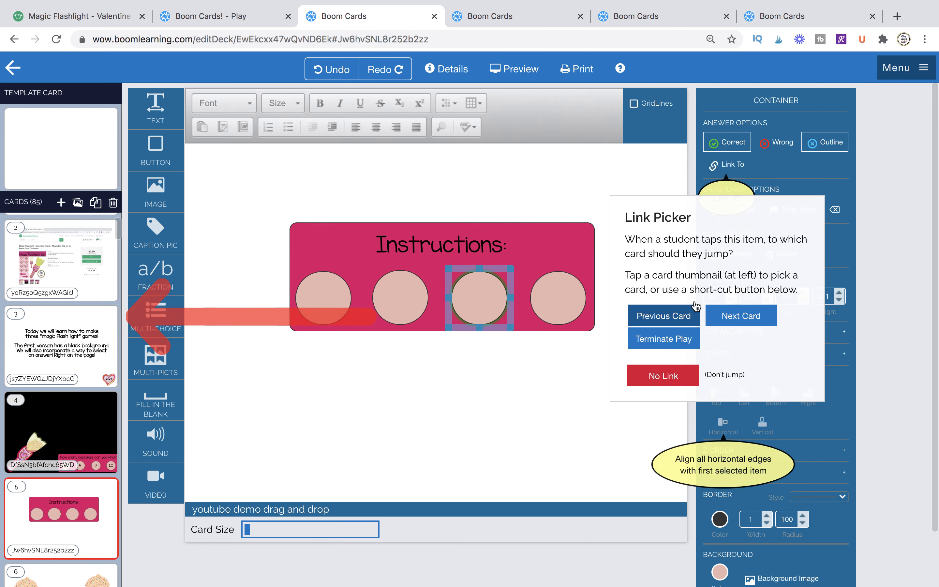
left_click(731, 324)
left_click(564, 409)
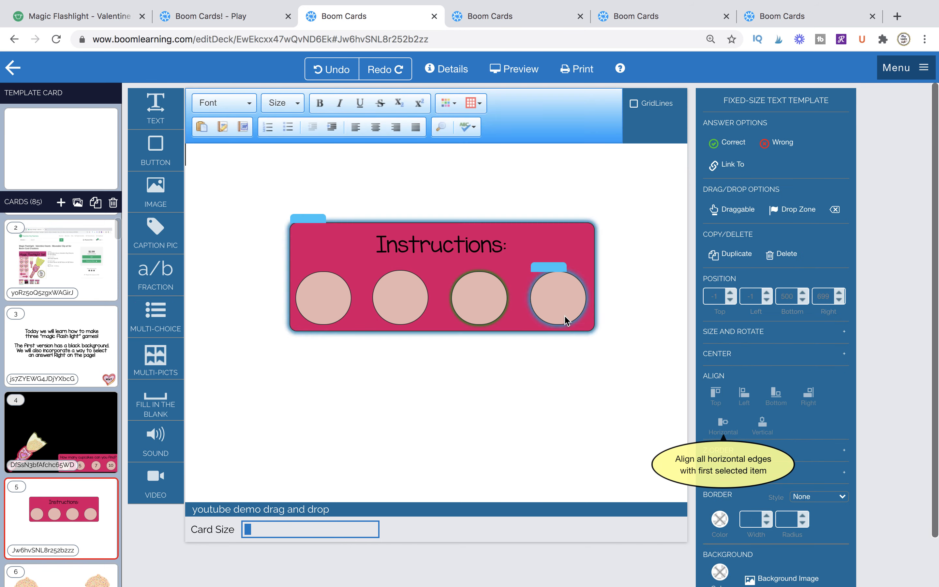
Mark the fourth, second and first circles as Wrong.
left_click(560, 298)
left_click(407, 298, "shift")
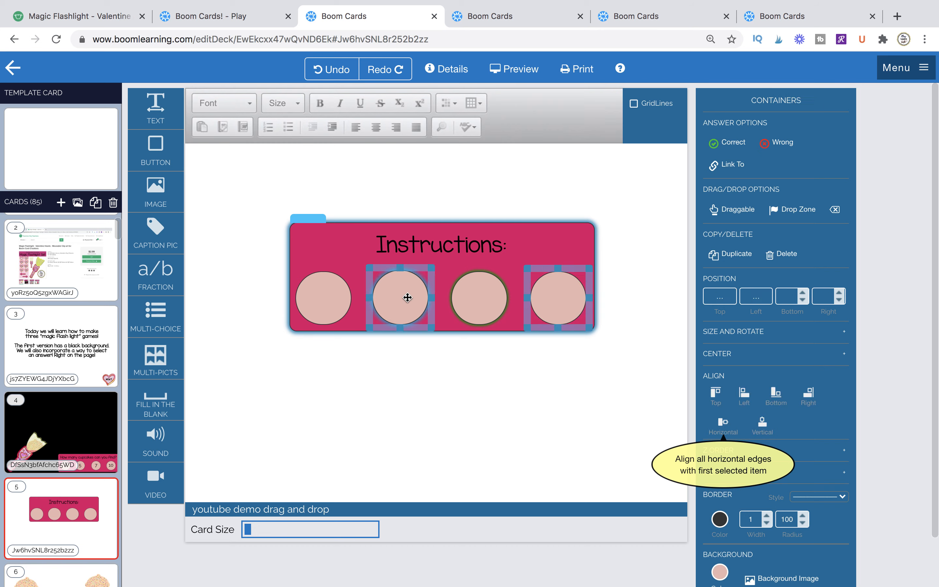
left_click(335, 295, "shift")
left_click(782, 143)
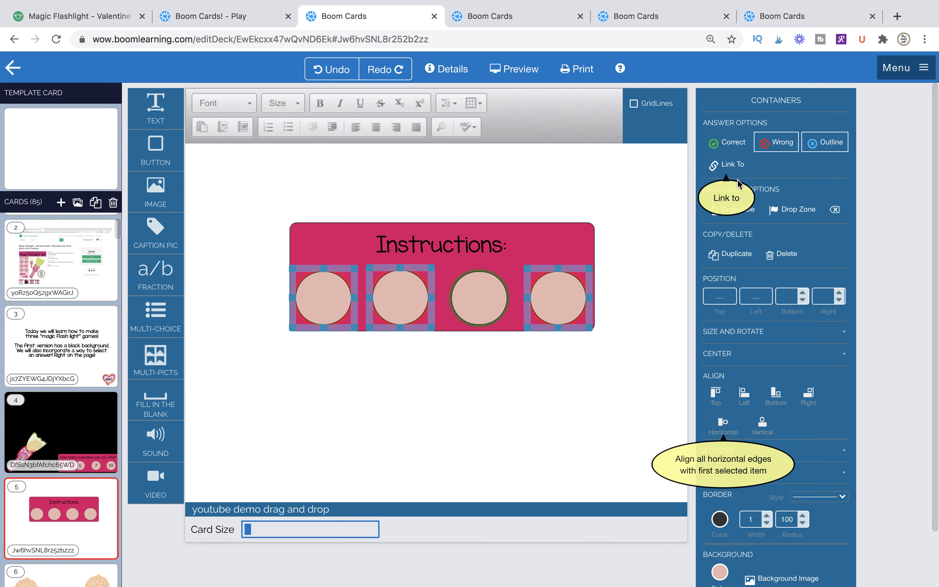
left_click(577, 342)
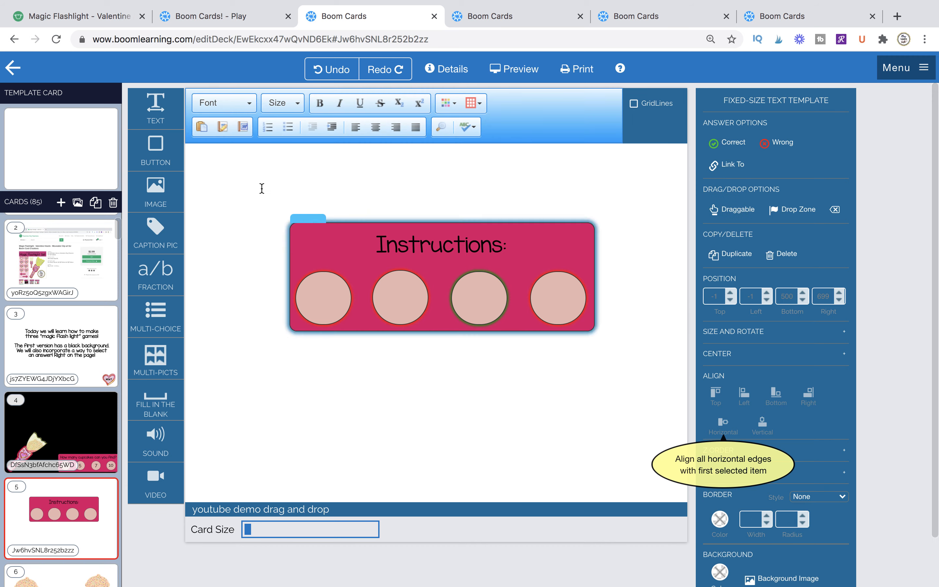
Add a small '3' text box in the KGMissKindergarten font.
left_click_drag(162, 110, 258, 173)
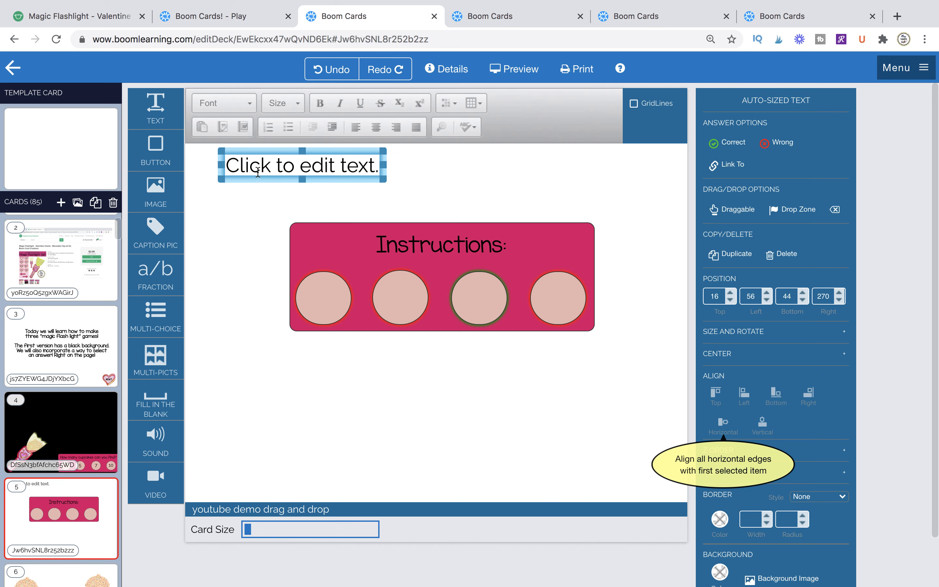
left_click(286, 173)
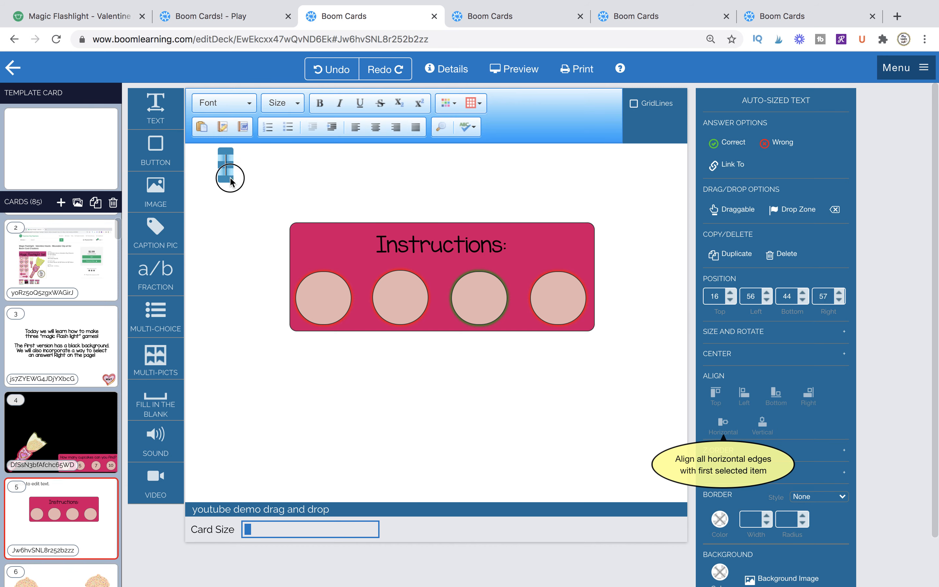
left_click_drag(230, 179, 270, 191)
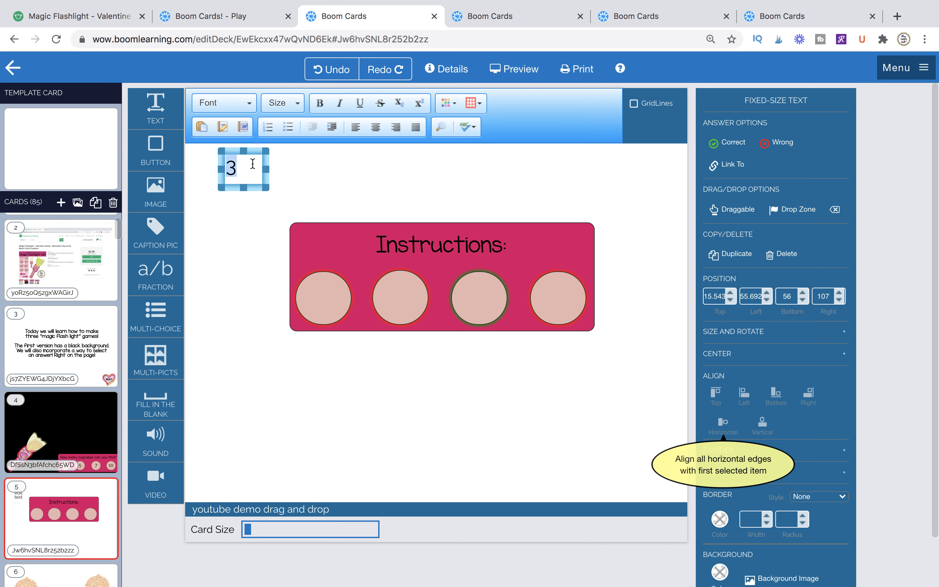
left_click(218, 104)
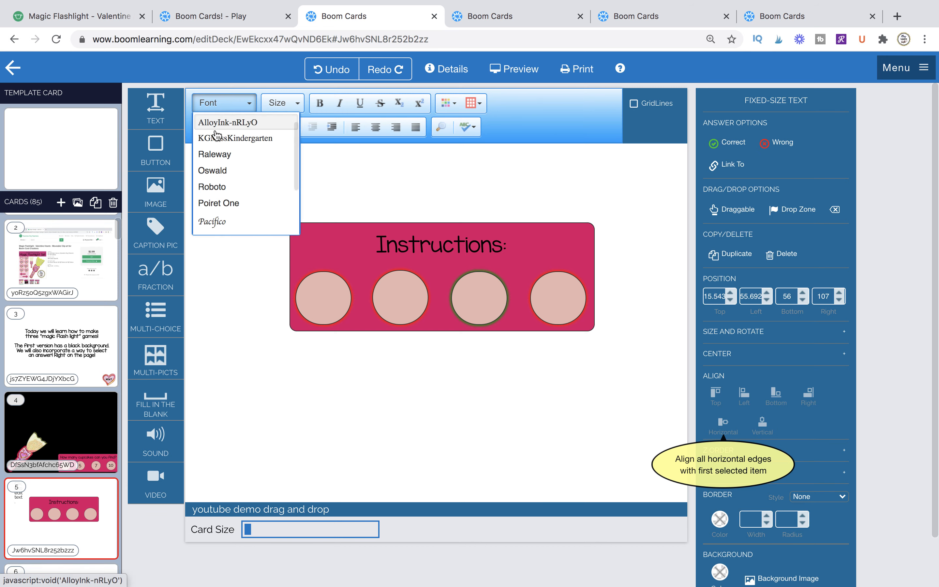
left_click(218, 138)
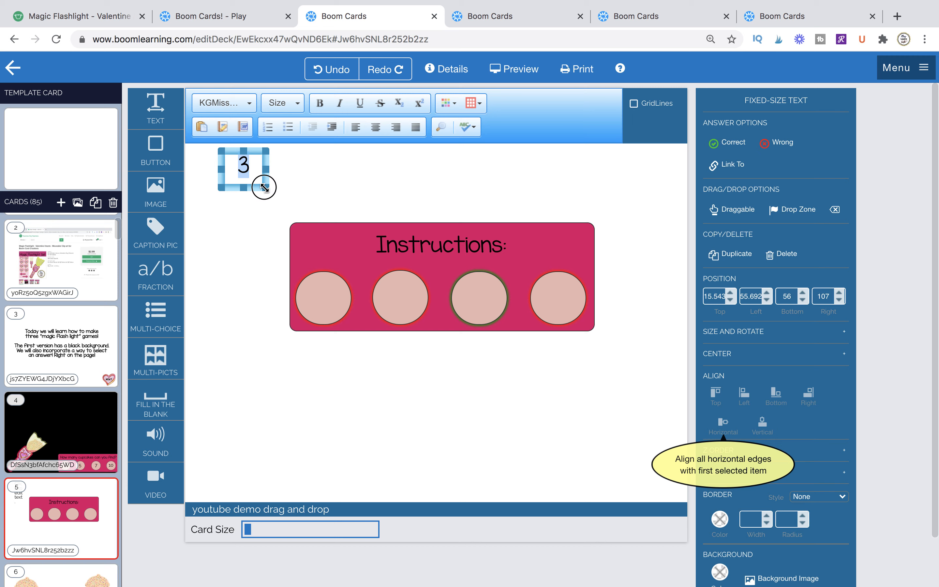
left_click_drag(265, 188, 259, 183)
left_click(280, 181)
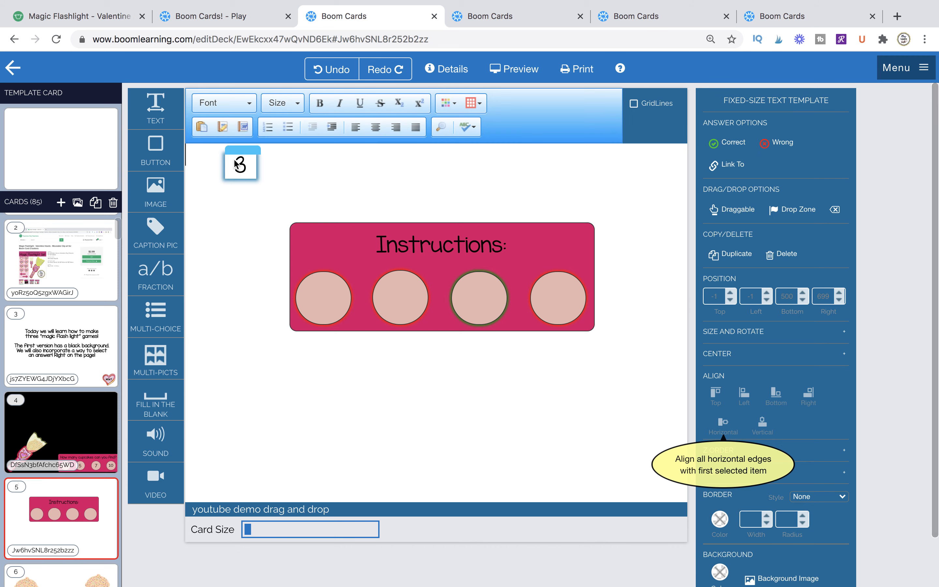
Cut the 3 text box off the card.
left_click(238, 149)
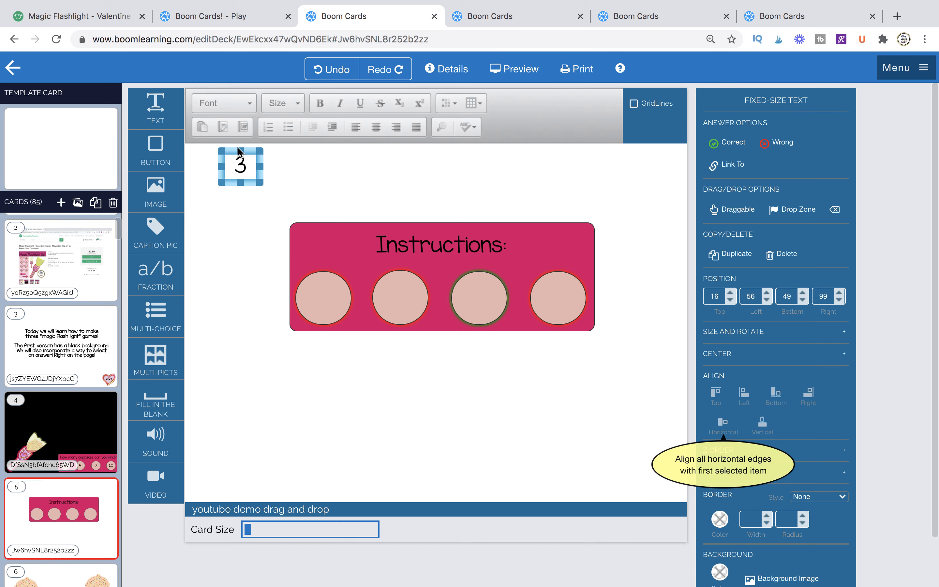
key("Delete")
left_click(321, 243)
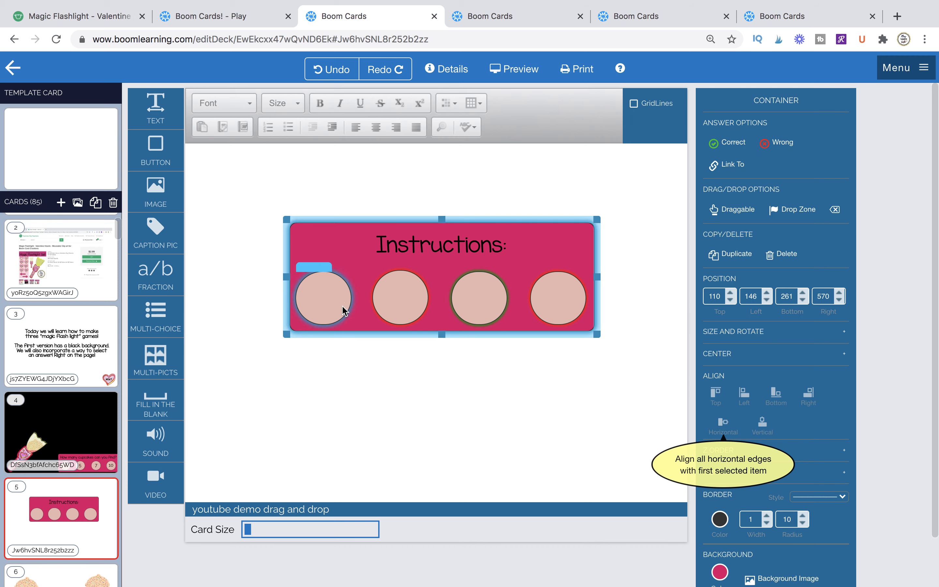
Paste 3 labels into the banner onto the first and second circles.
left_click(325, 238)
key("ctrl+z")
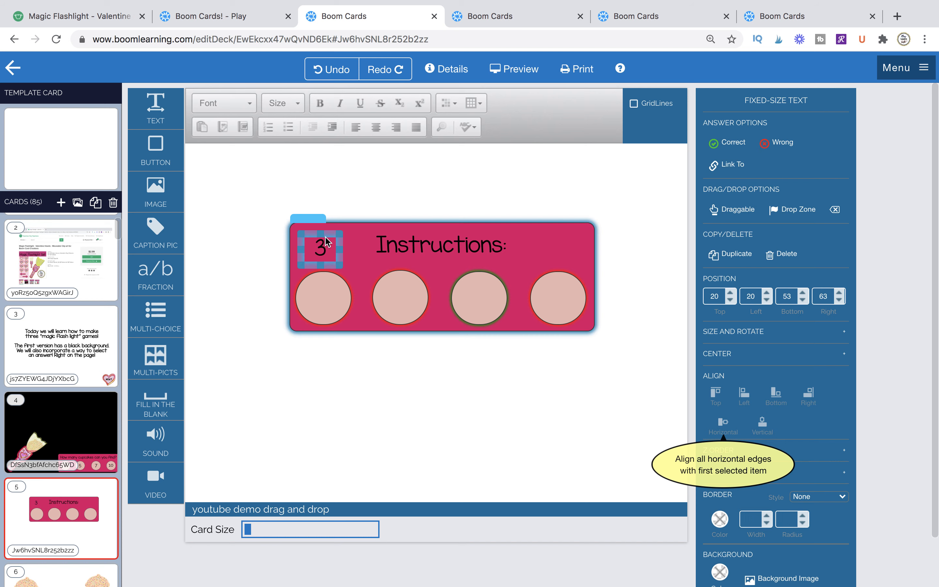
left_click_drag(331, 237, 332, 287)
left_click(344, 388)
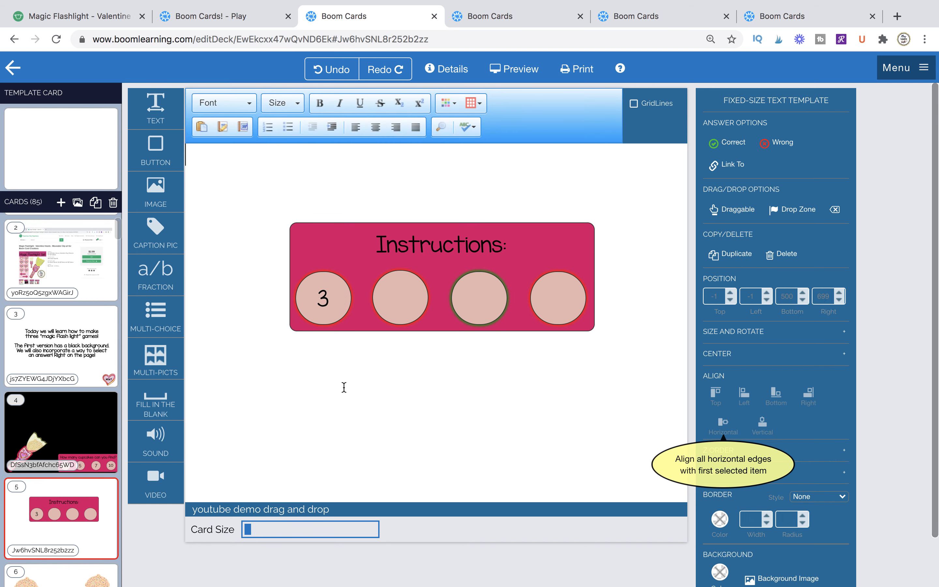
left_click(330, 248)
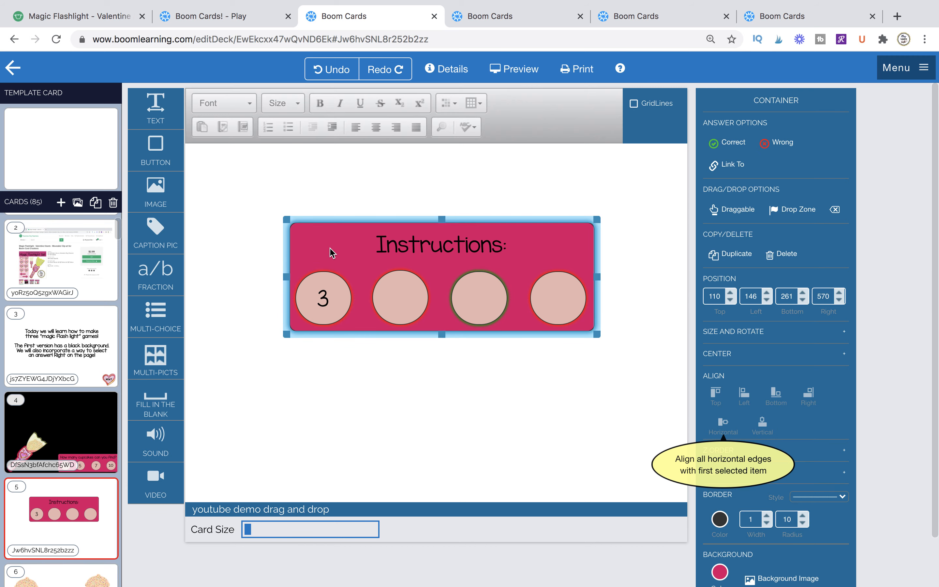
key("ctrl+v")
left_click_drag(330, 238, 413, 287)
Paste two more 3 labels onto the third and fourth circles.
left_click(326, 248)
key("ctrl+v")
left_click_drag(330, 236, 500, 288)
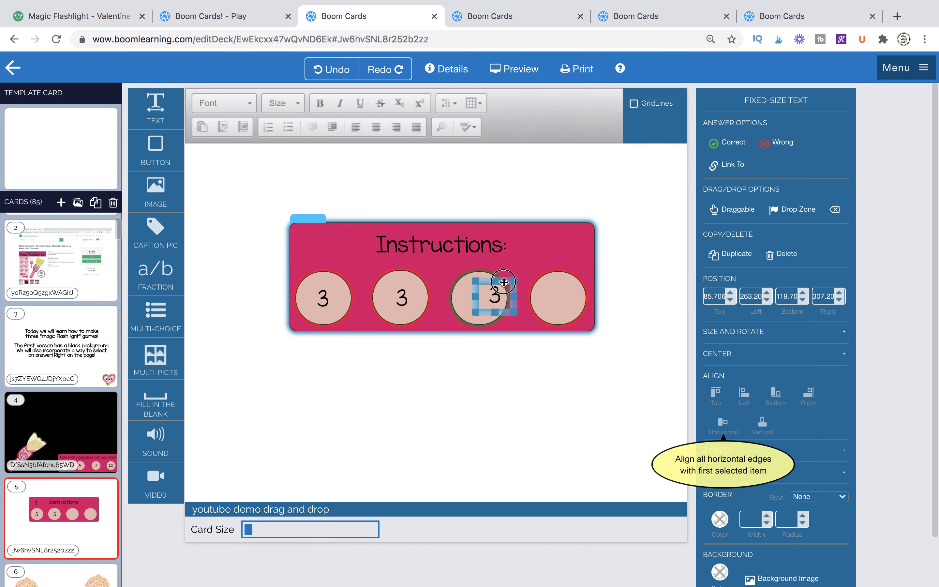
left_click(319, 231)
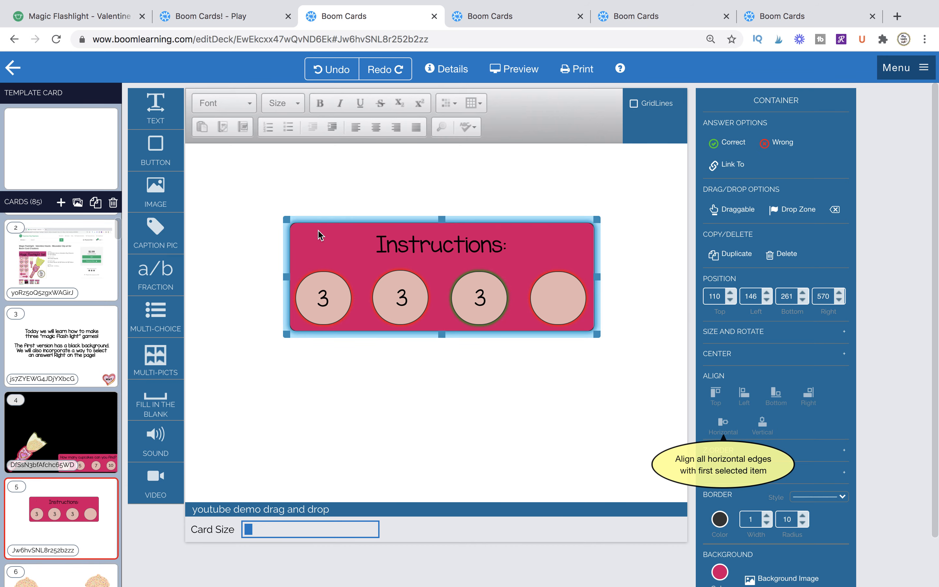
key("ctrl+v")
left_click_drag(337, 237, 559, 291)
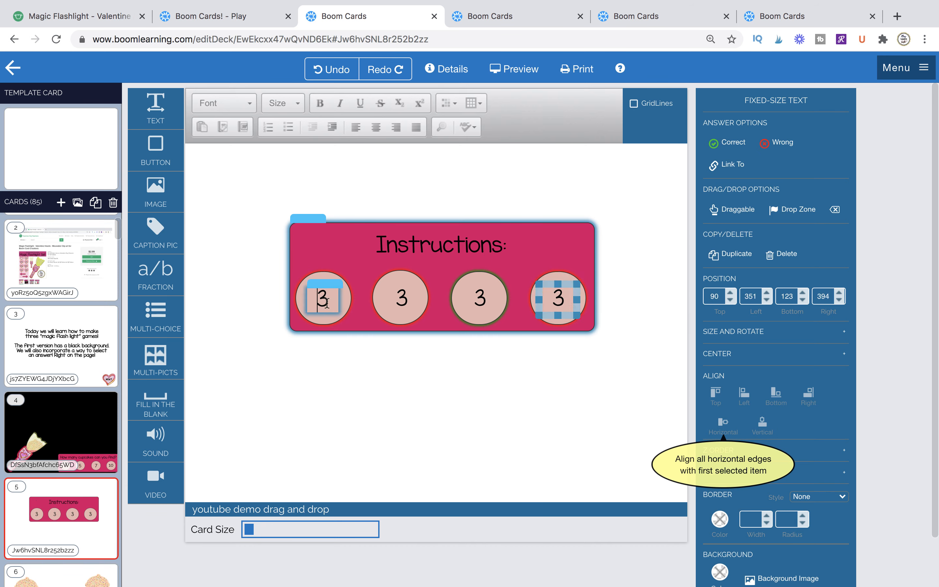
left_click(326, 304)
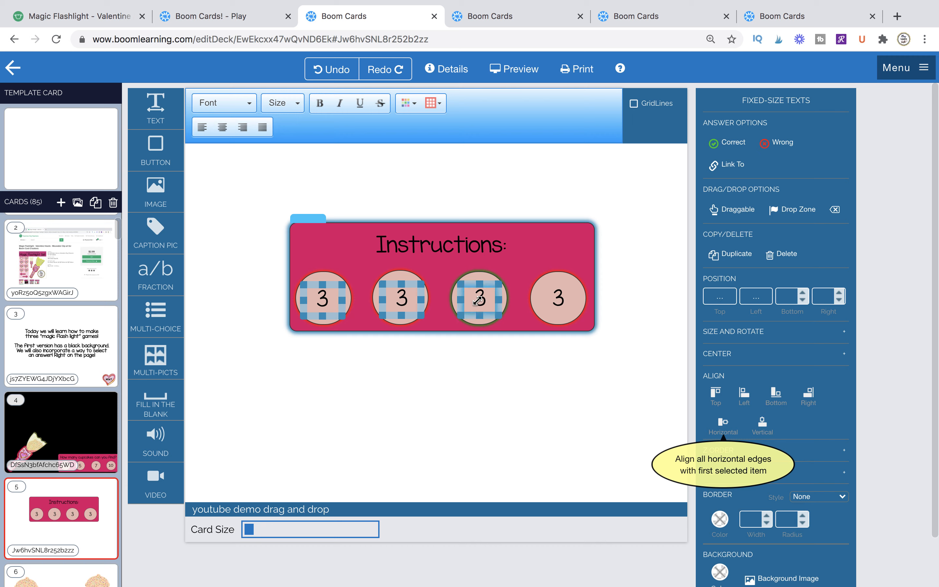
left_click_drag(478, 299, 557, 299)
left_click(646, 342)
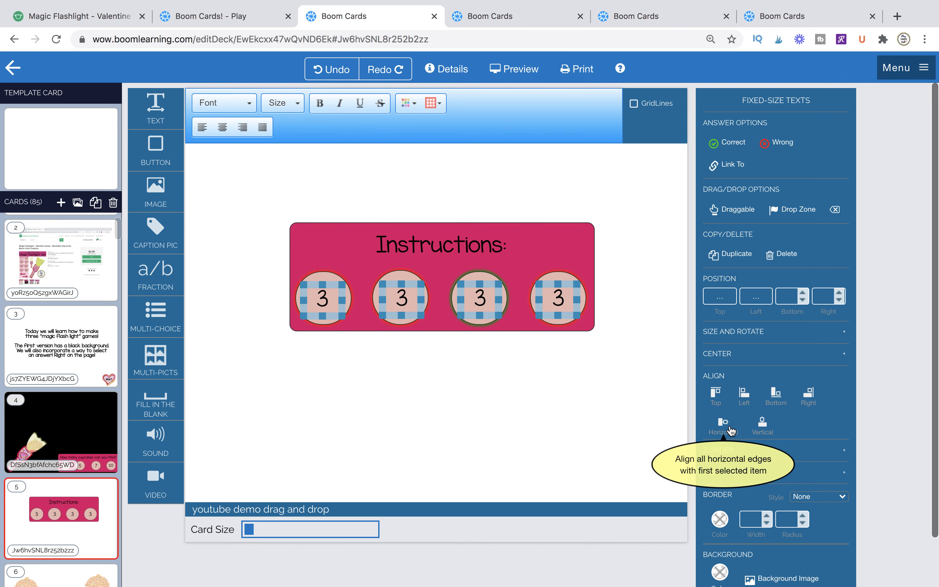
left_click(615, 377)
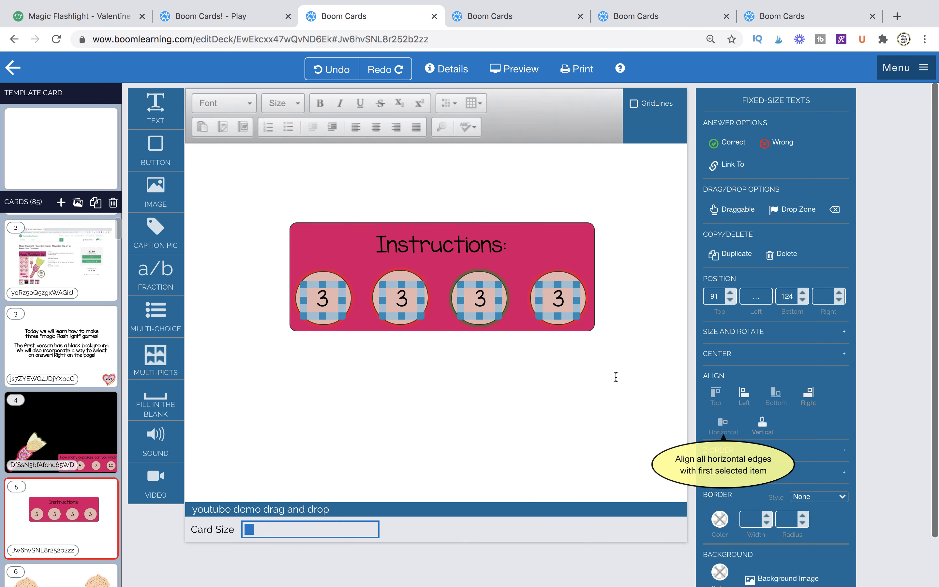
left_click(477, 292)
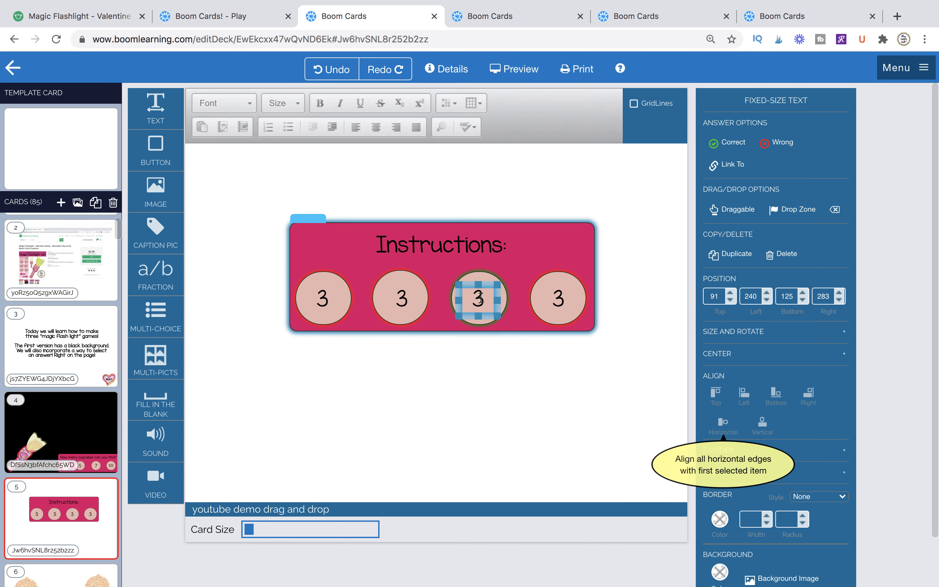
Change the first circle's number to 0 and edit the fourth circle's number.
left_click(401, 299)
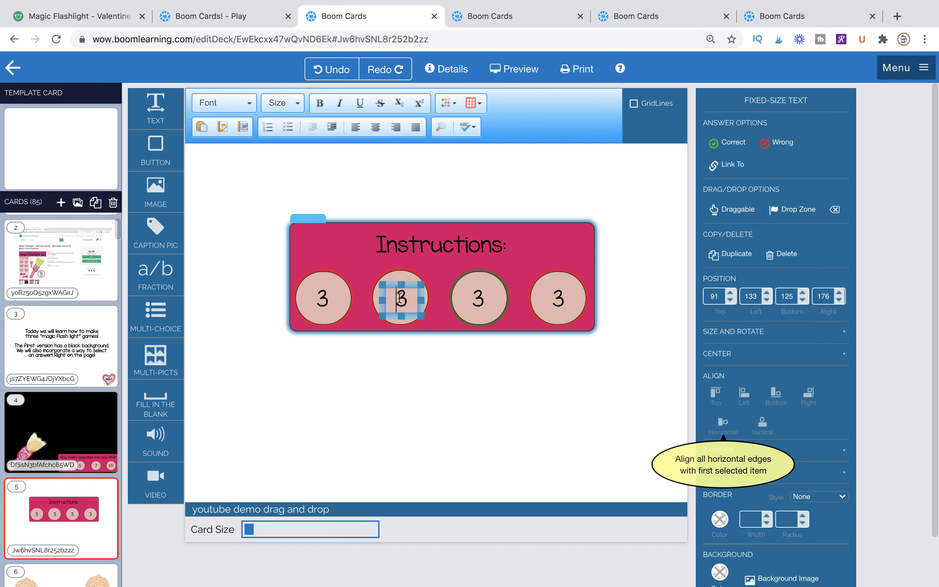
left_click(329, 299)
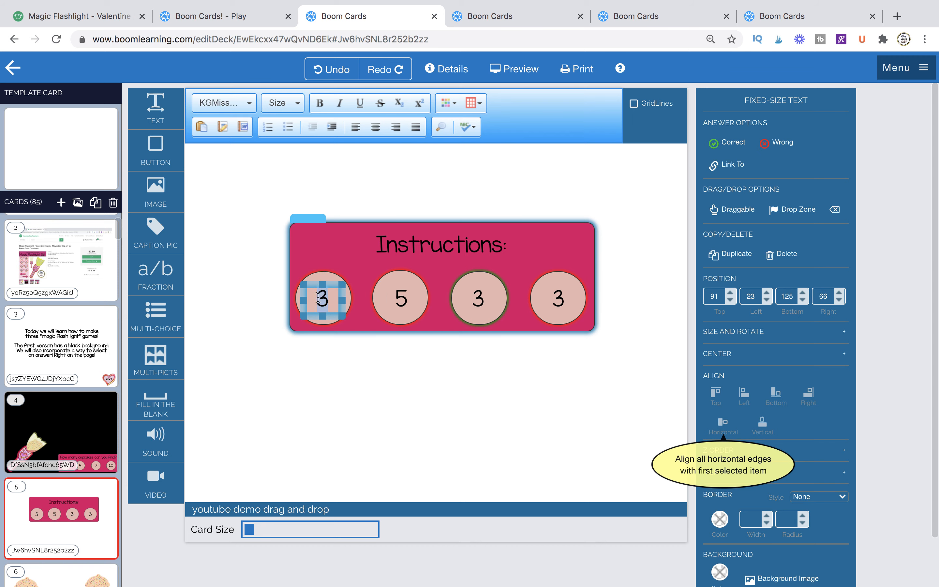
type("0")
left_click(563, 300)
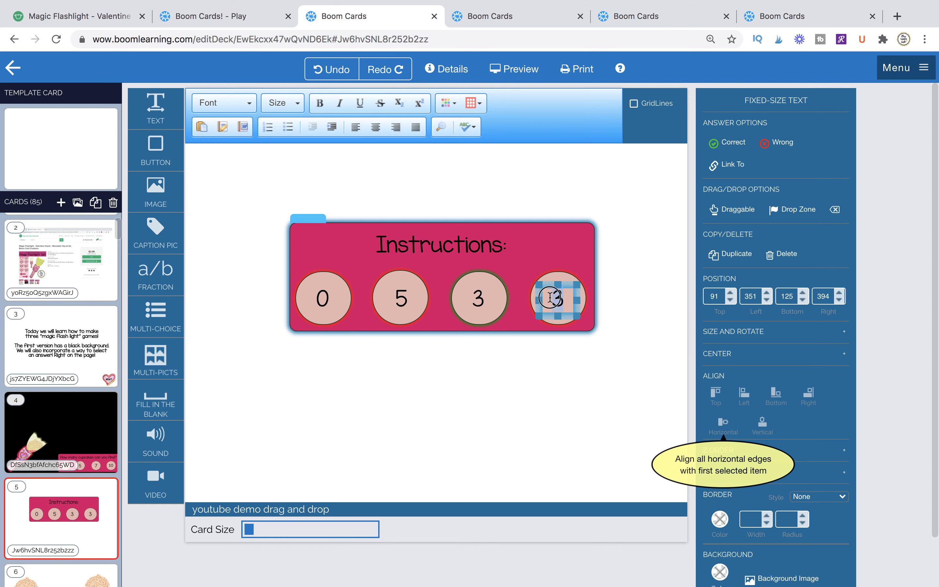
left_click(535, 395)
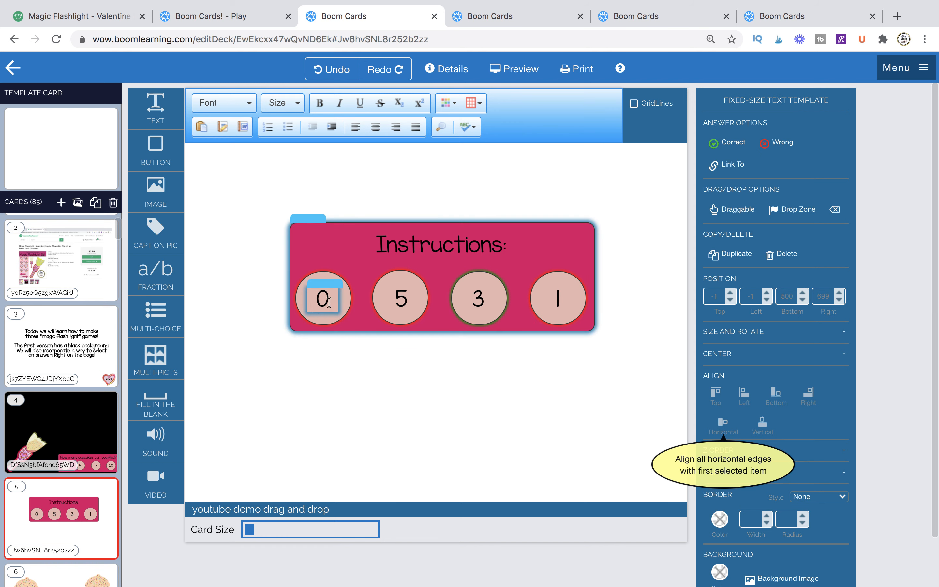
Lower the banner and replace the heading with 'How many cupcakes are there', widening its box.
left_click_drag(307, 218, 358, 347)
triple_click(488, 380)
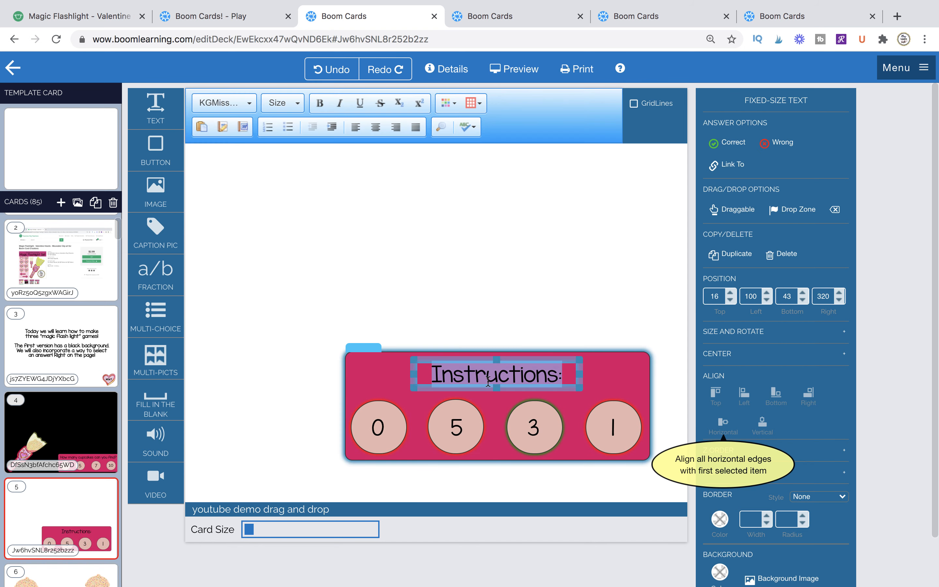
type("How many c")
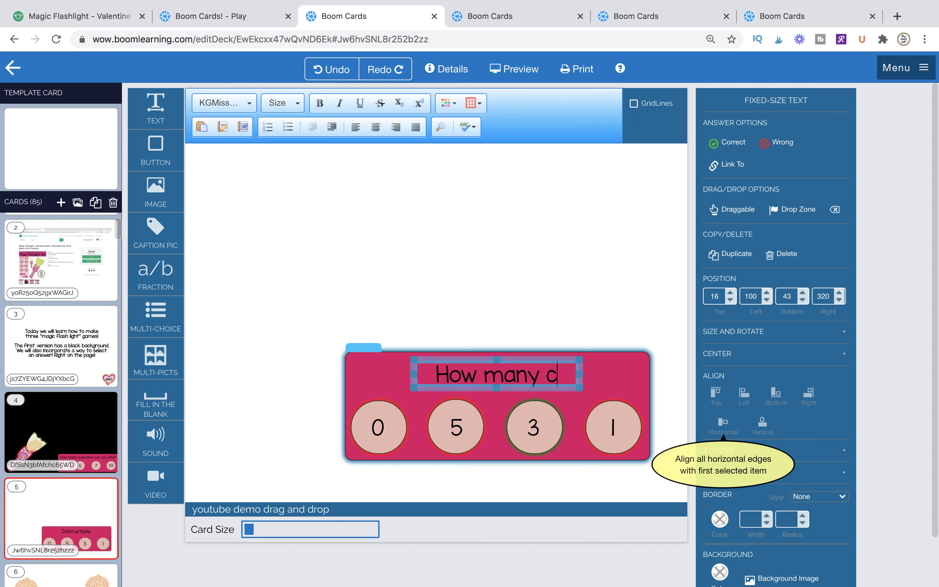
type("upcakes are there")
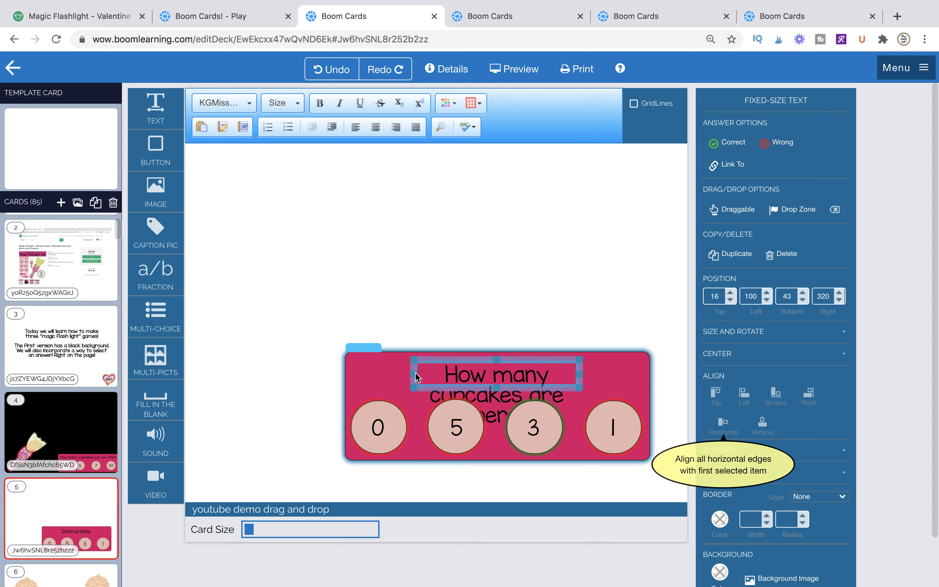
left_click_drag(417, 377, 353, 376)
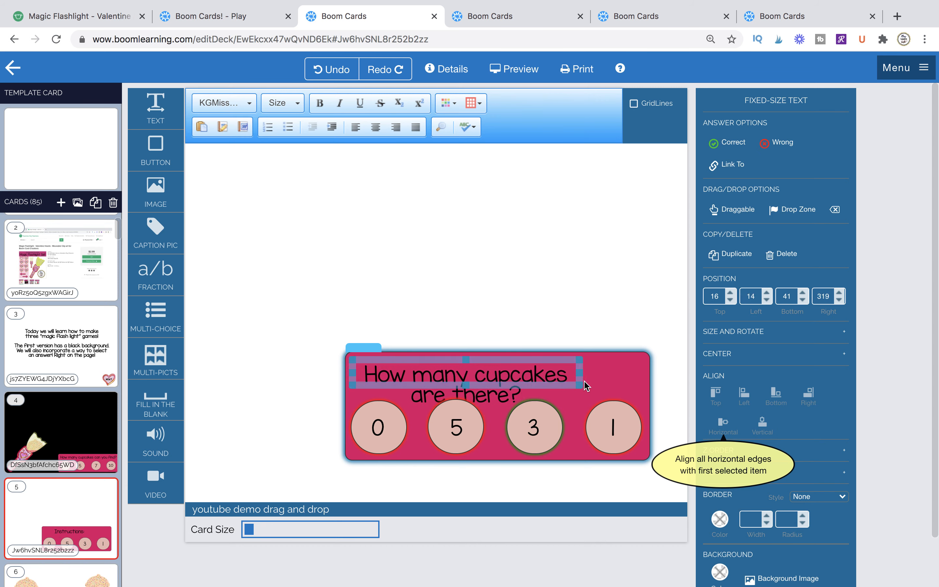
left_click_drag(581, 383, 645, 376)
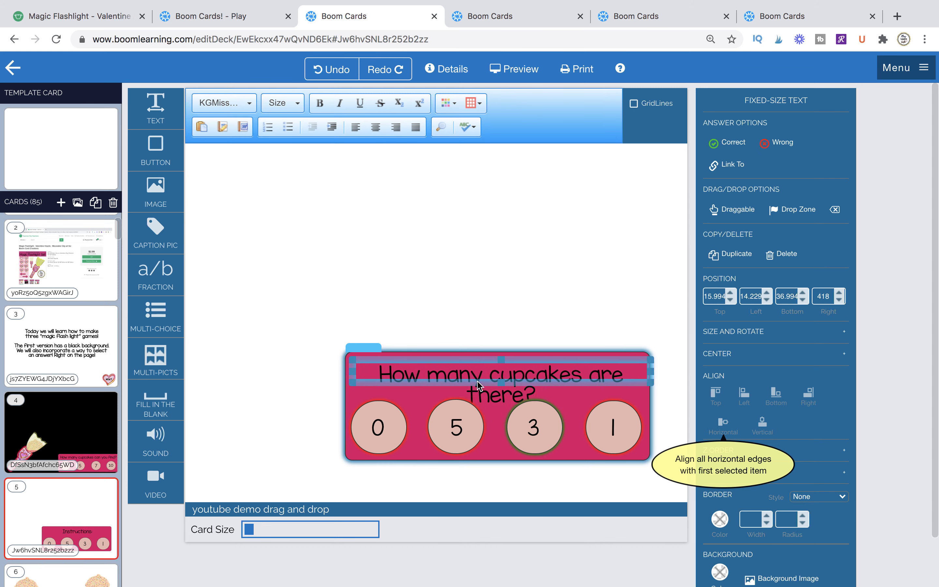
Set the question text to size 20, adjust its box, and move the banner down-right.
key("ctrl+a")
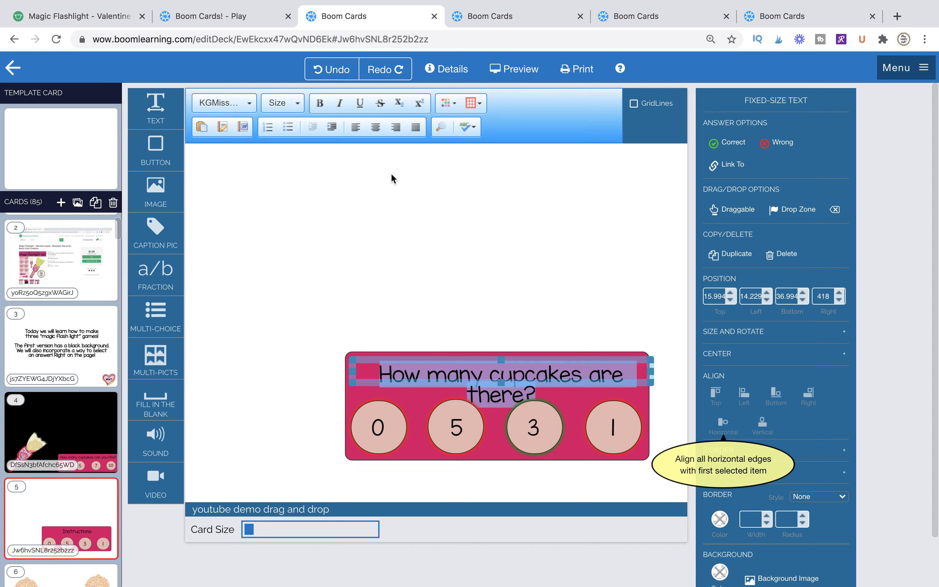
left_click(292, 102)
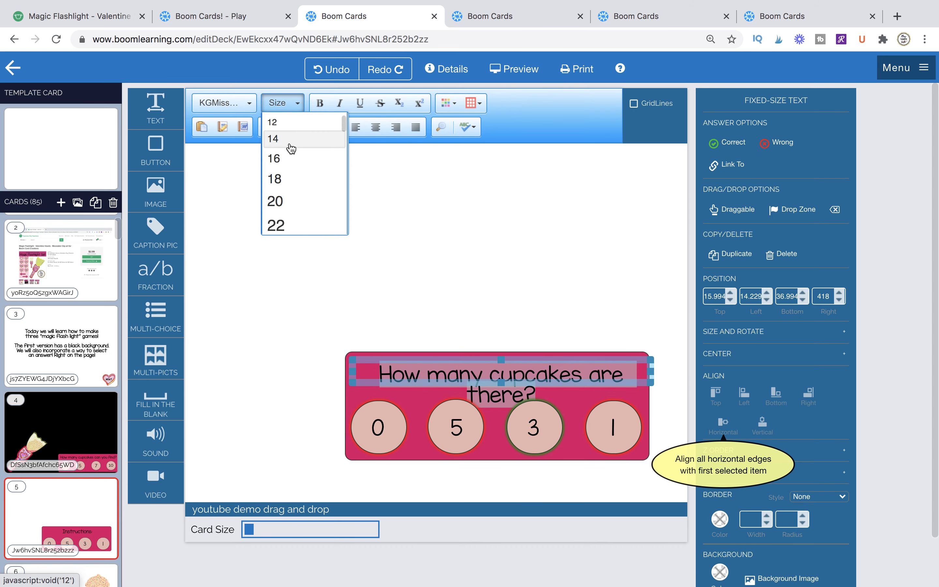
left_click(296, 203)
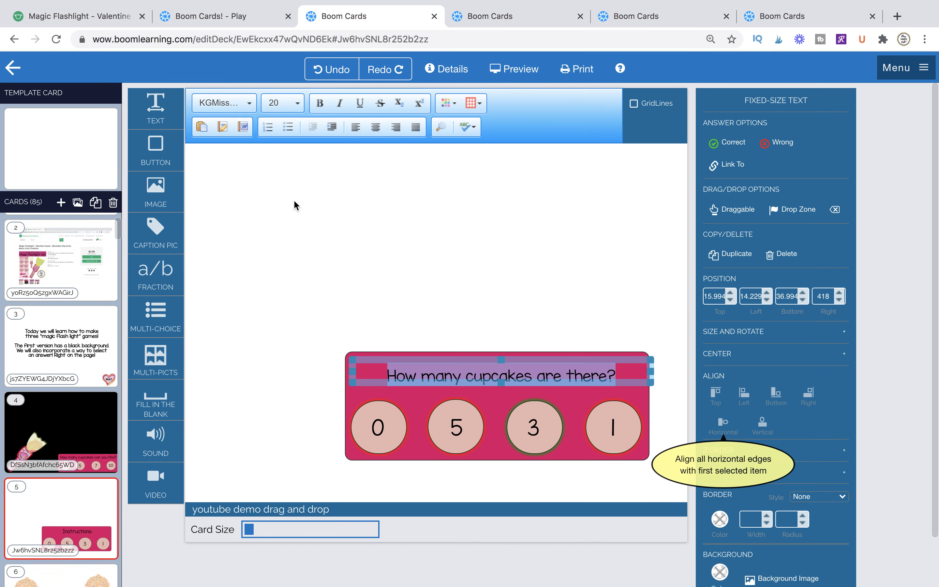
left_click_drag(502, 381, 500, 395)
left_click_drag(545, 359, 543, 359)
left_click(539, 318)
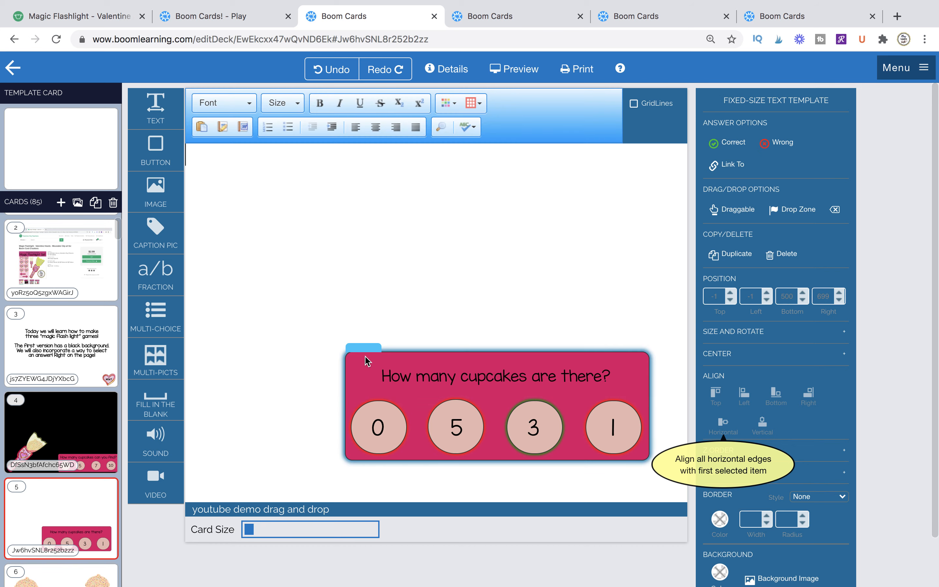
left_click_drag(365, 349, 388, 378)
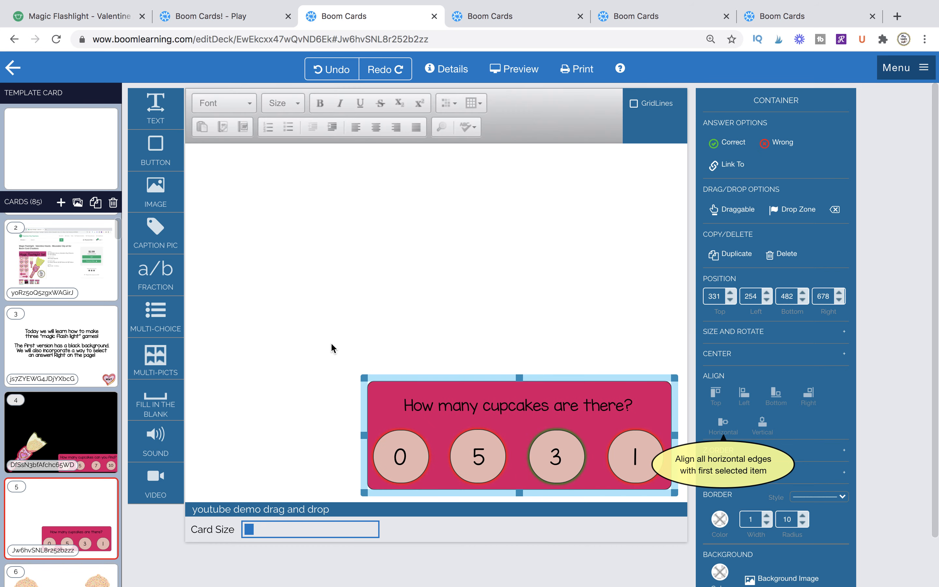
On card 6, add the black flashlight background image.
scroll(82, 501, "down", 2)
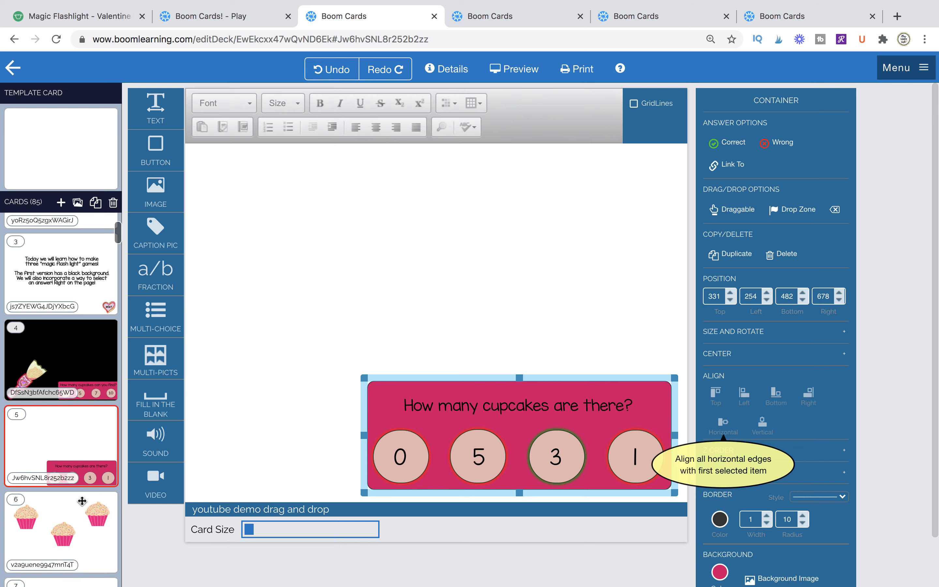
left_click(72, 523)
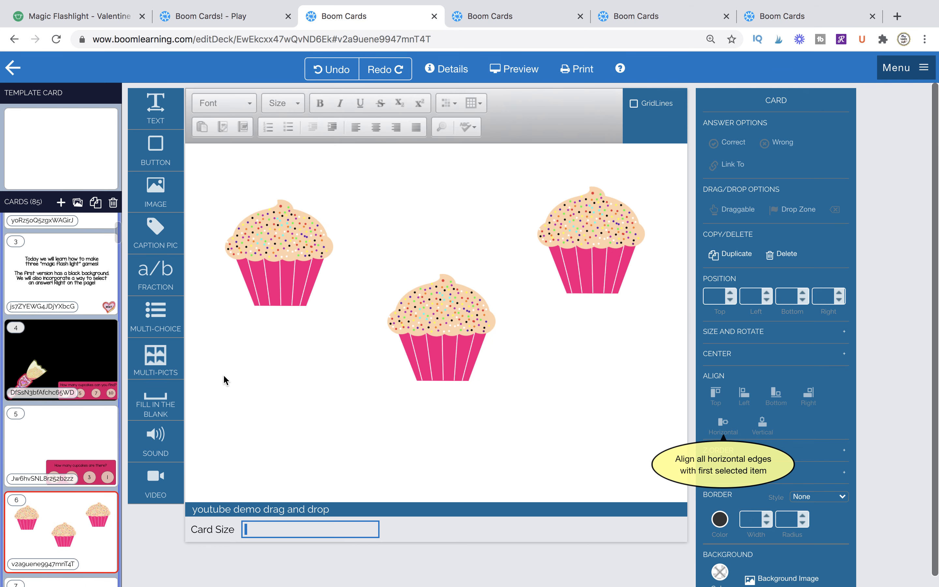
left_click_drag(155, 191, 373, 264)
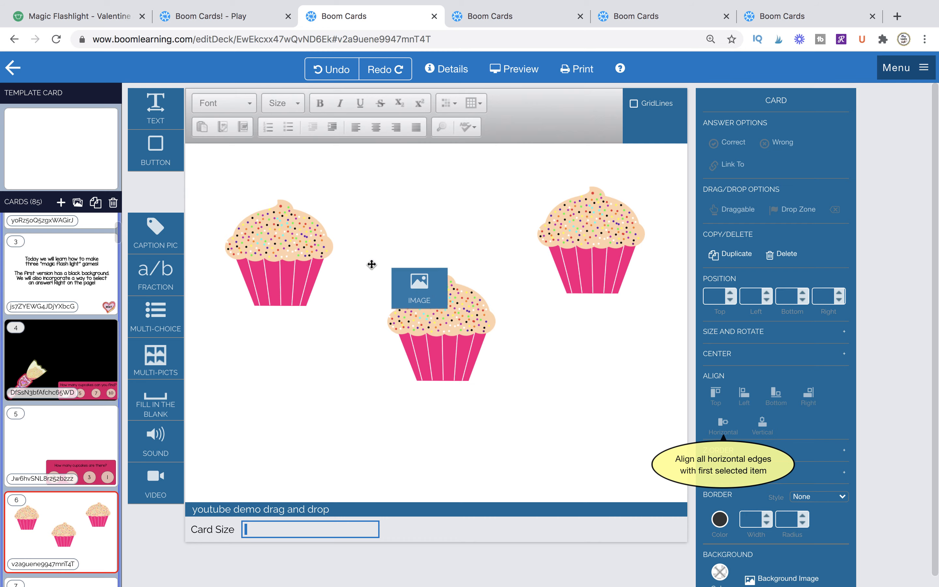
scroll(520, 431, "down", 10)
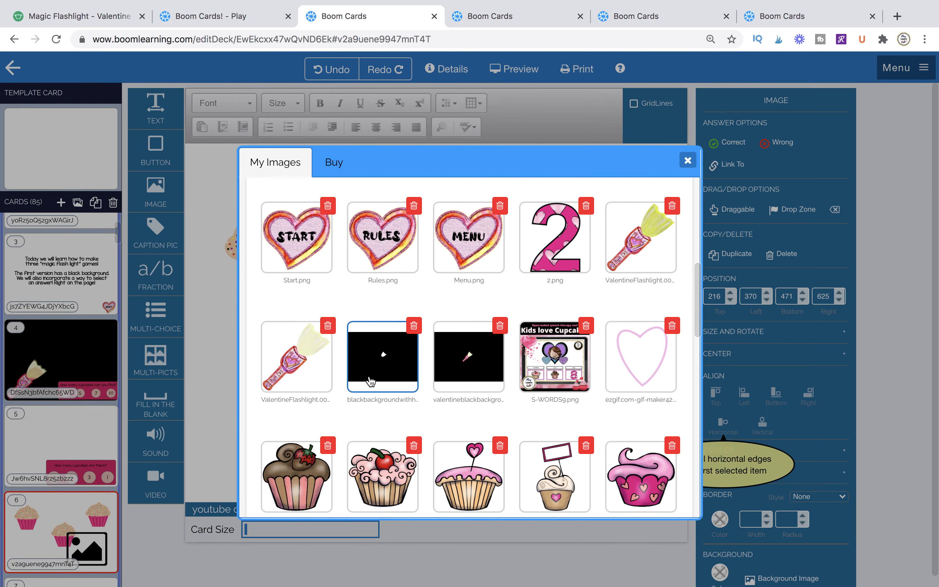
left_click(455, 374)
Position and enlarge the black flashlight image so it covers the card.
left_click_drag(519, 371, 209, 270)
left_click_drag(546, 326, 694, 327)
left_click_drag(292, 319, 155, 272)
left_click_drag(558, 333, 692, 333)
left_click_drag(418, 334, 309, 283)
left_click_drag(584, 330, 695, 331)
left_click_drag(458, 360, 316, 288)
left_click_drag(554, 305, 699, 305)
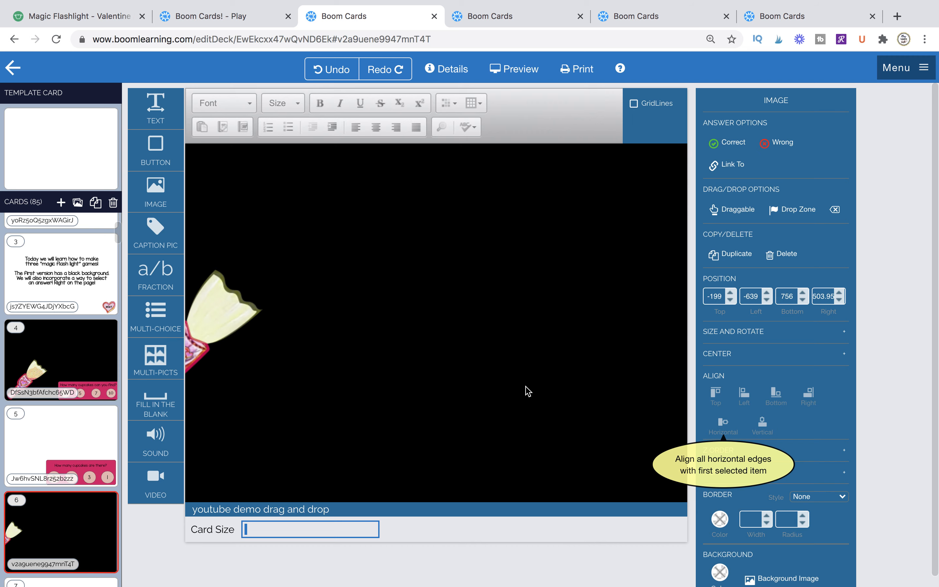
left_click_drag(495, 373, 392, 321)
left_click_drag(486, 362, 392, 317)
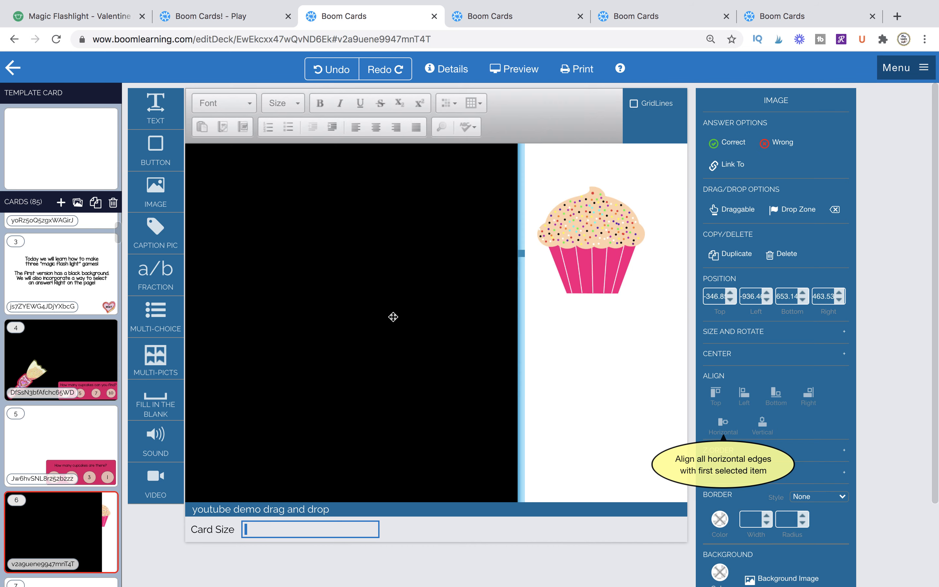
left_click_drag(518, 326, 617, 347)
left_click_drag(469, 304, 597, 342)
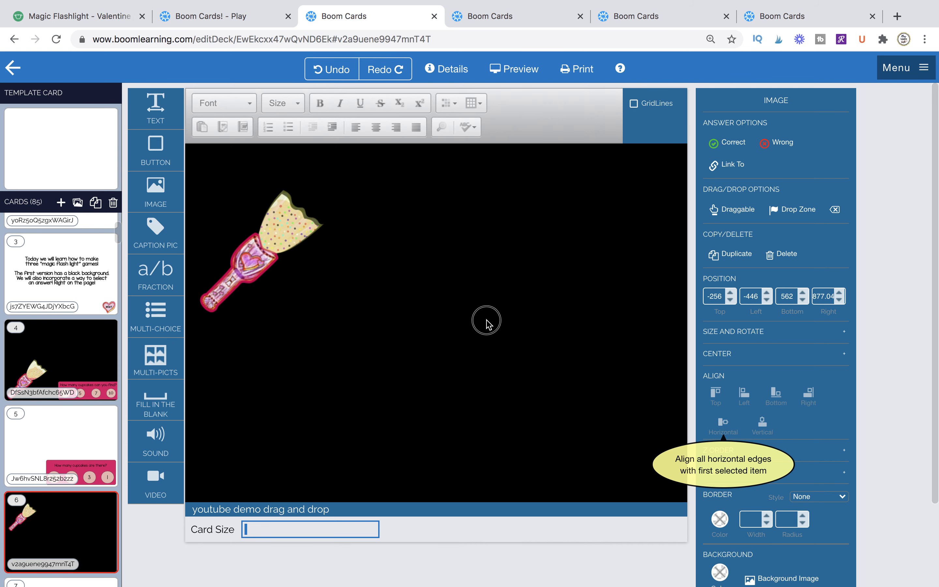
left_click_drag(486, 321, 598, 370)
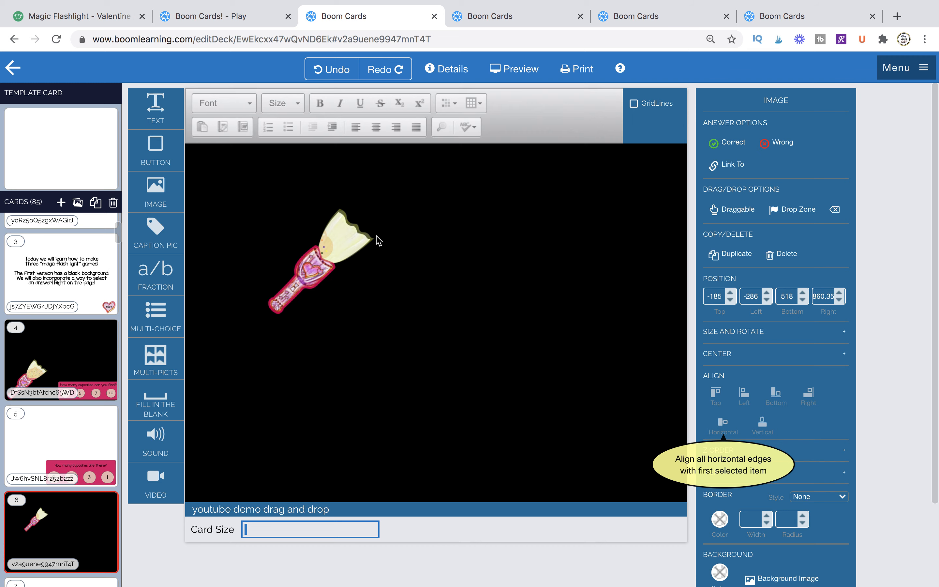
Set the flashlight image width to 1650 and shift it up-left.
left_click(730, 334)
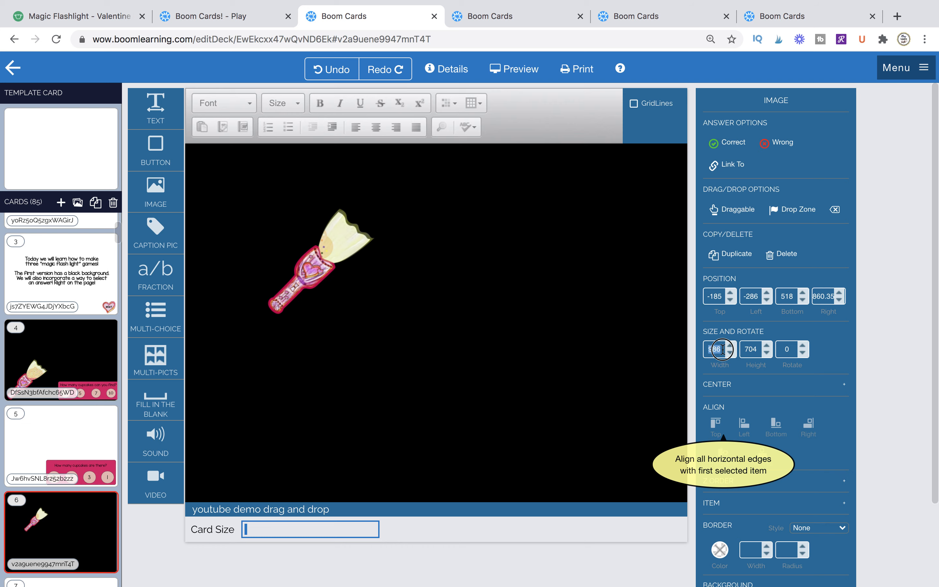
type("1650")
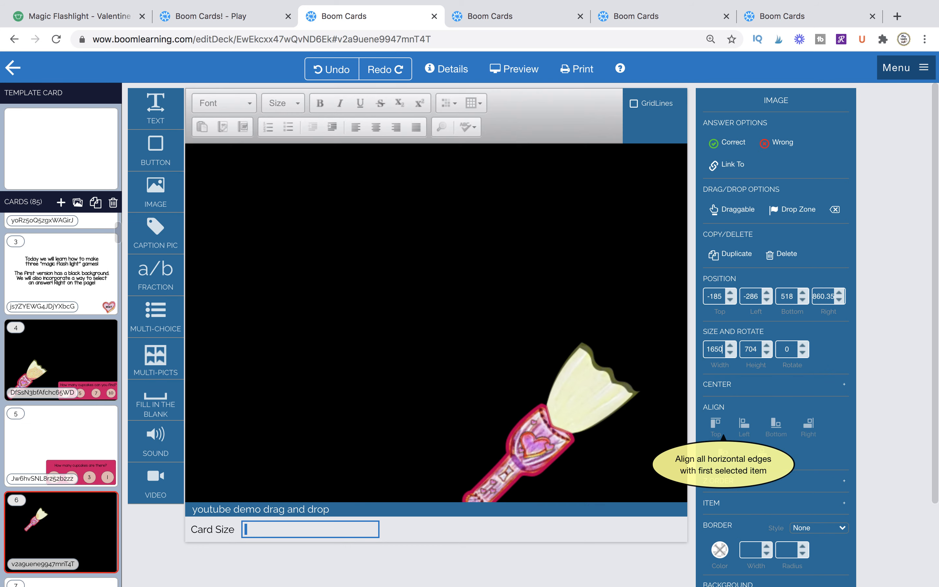
left_click_drag(587, 304, 466, 282)
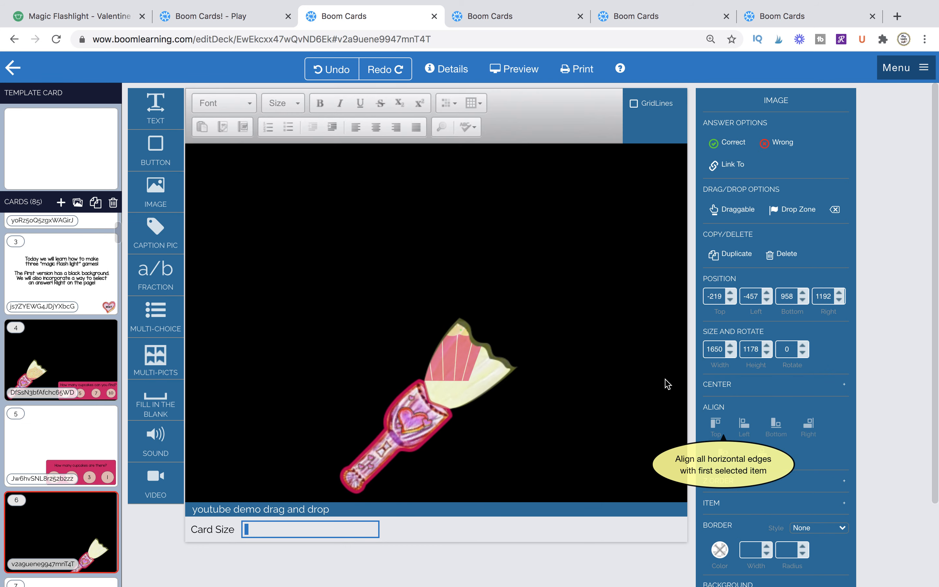
left_click(78, 16)
scroll(363, 404, "down", 10)
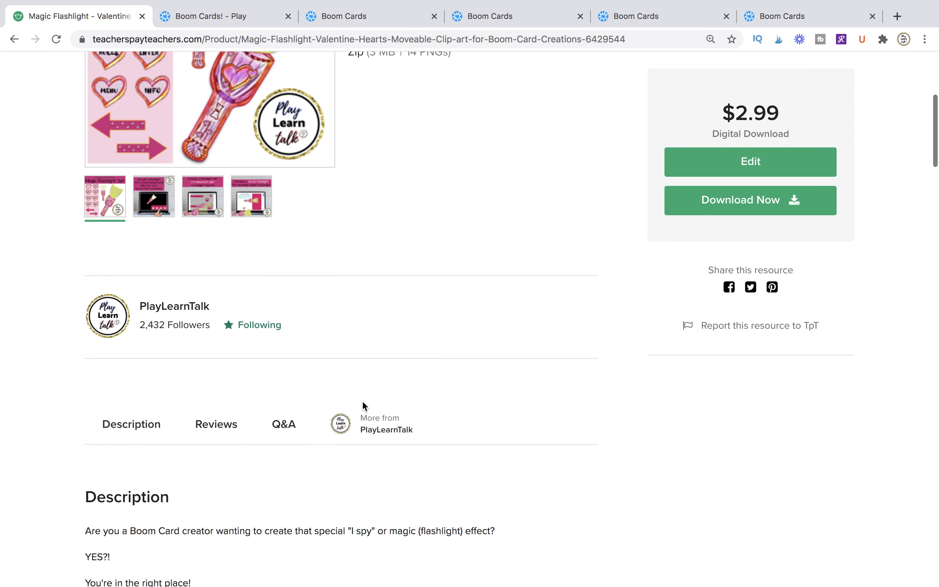
scroll(362, 400, "down", 3)
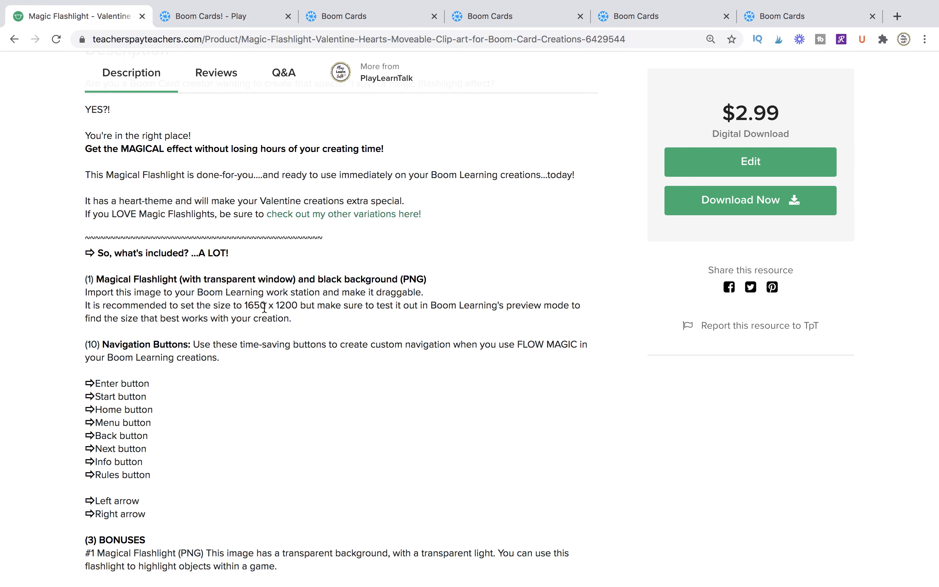
left_click(220, 16)
left_click(364, 19)
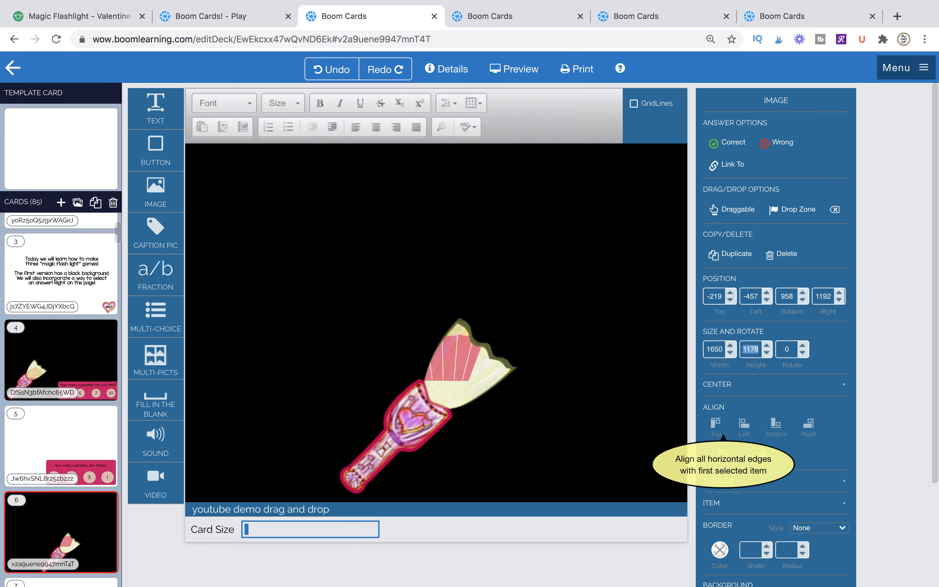
Resize the flashlight image to 1200 and move it up-left over the cupcakes.
type("1200")
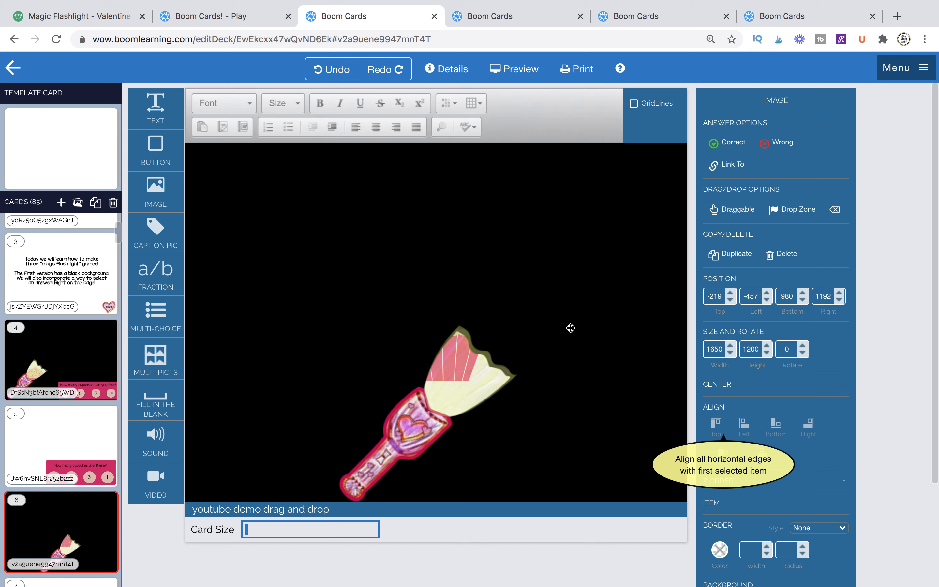
left_click_drag(570, 329, 537, 275)
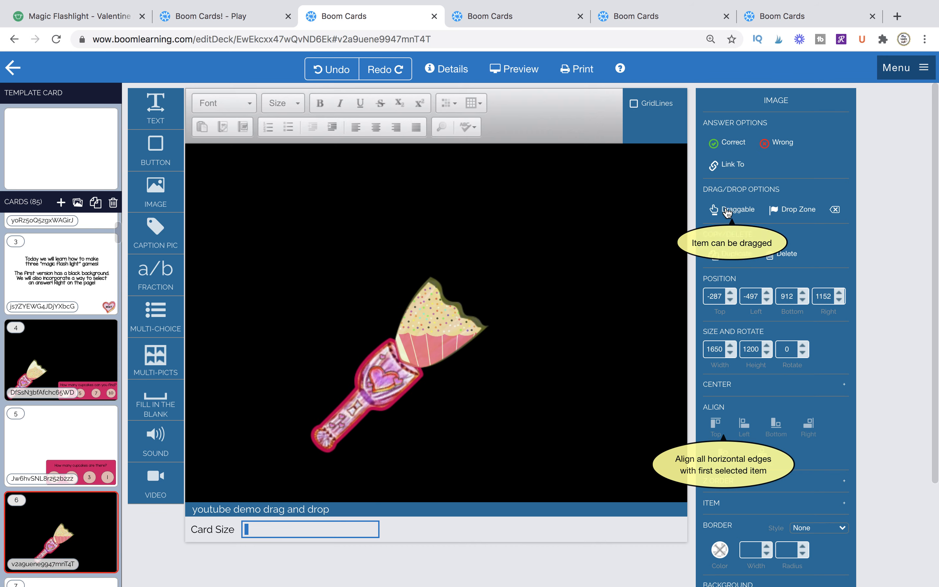
left_click_drag(490, 381, 408, 363)
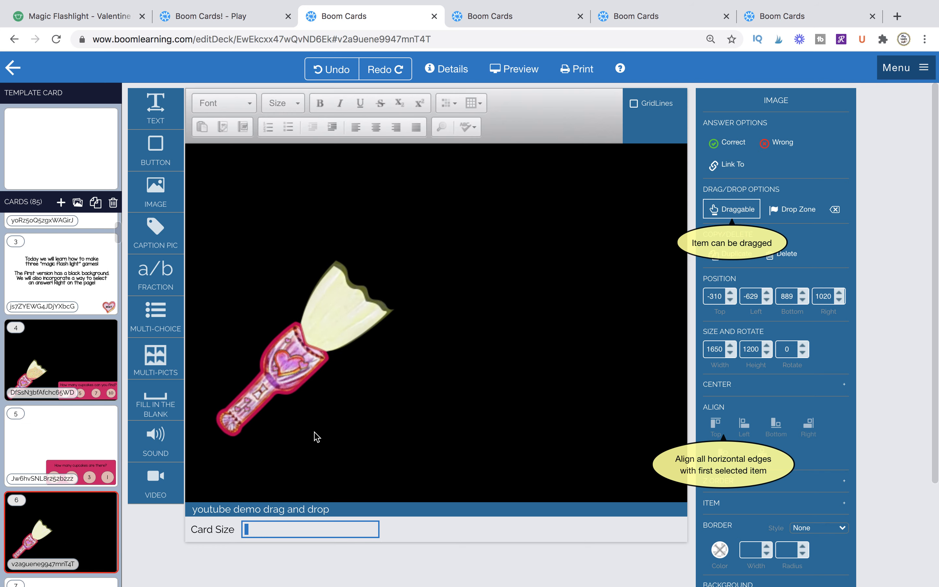
Select the pink question box on card 5 and paste it onto card 6.
left_click(70, 432)
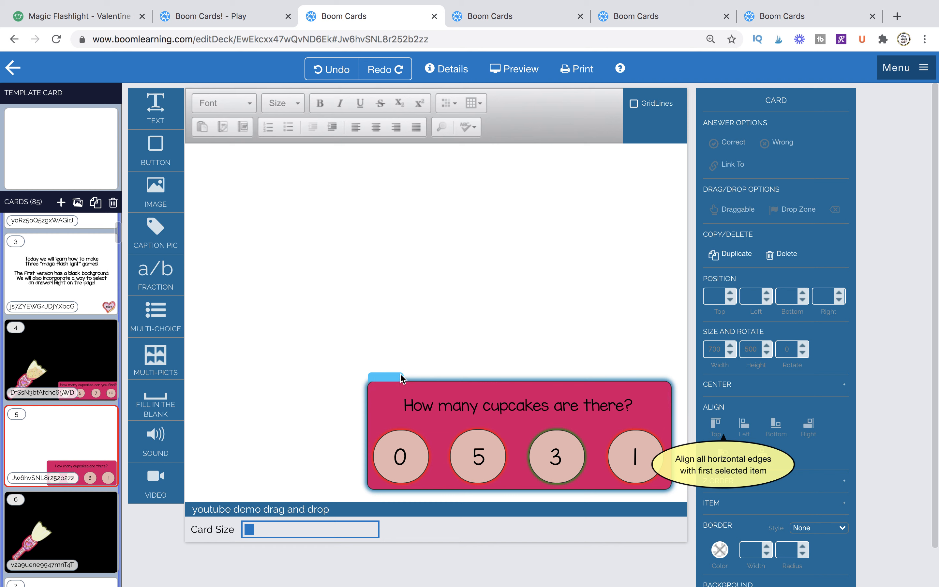
left_click(379, 376)
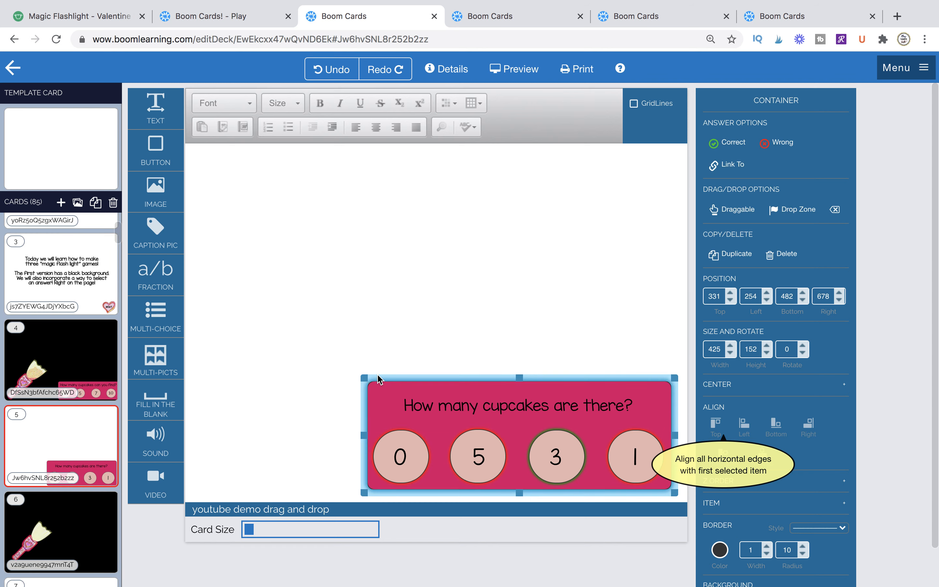
left_click(98, 513)
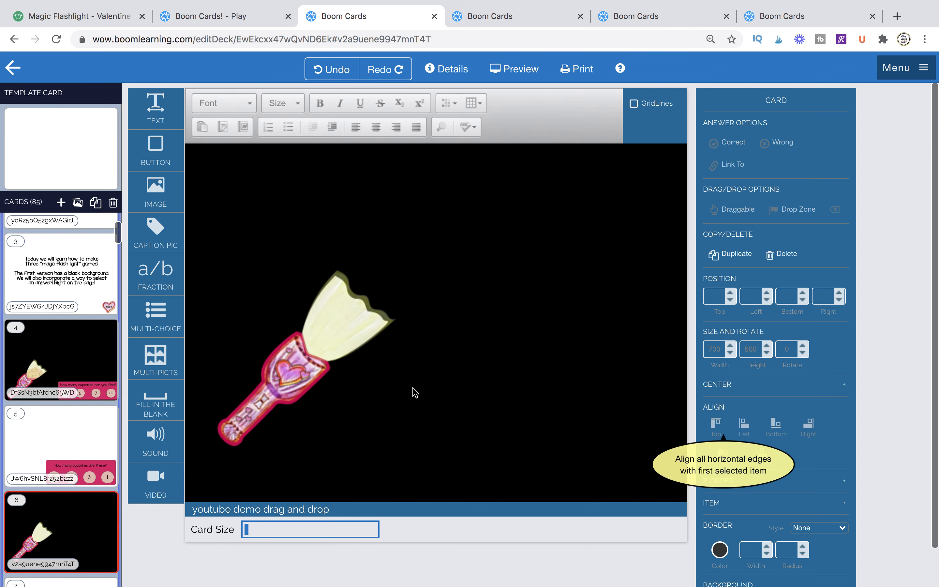
left_click(73, 452)
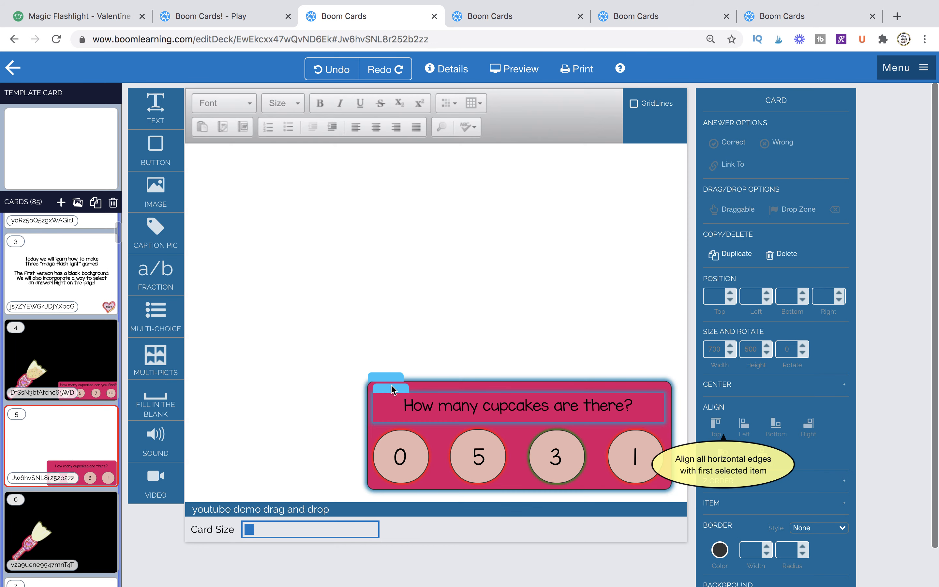
left_click(386, 376)
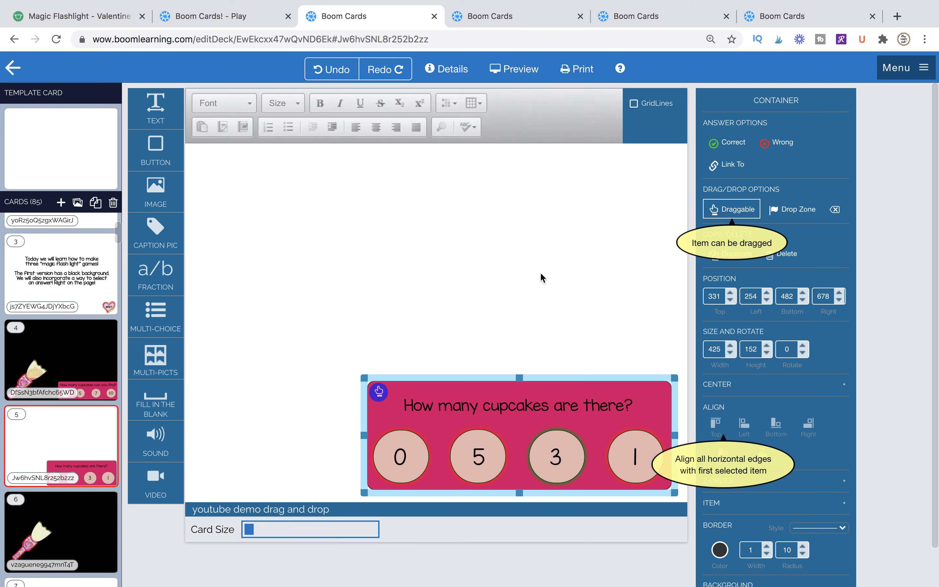
left_click(516, 293)
left_click(393, 379)
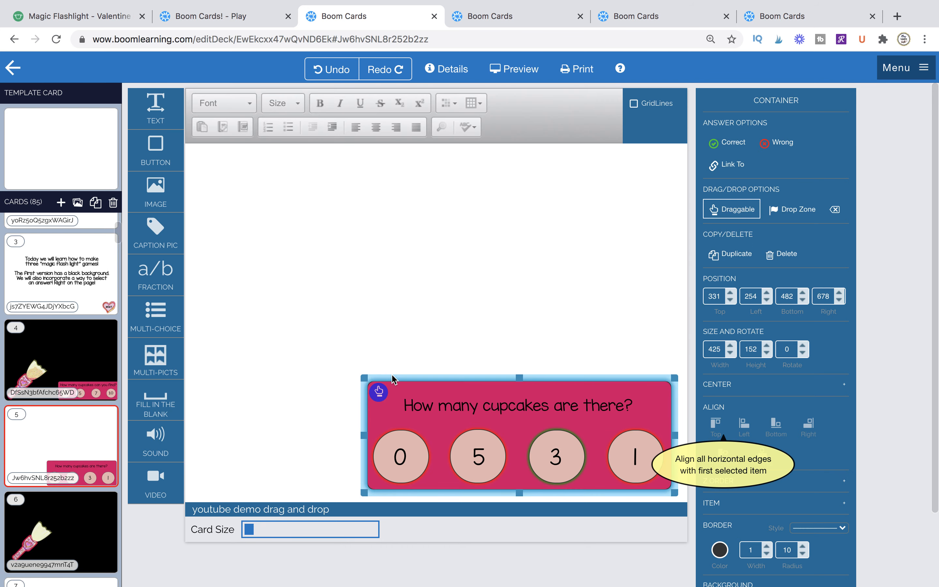
left_click(93, 516)
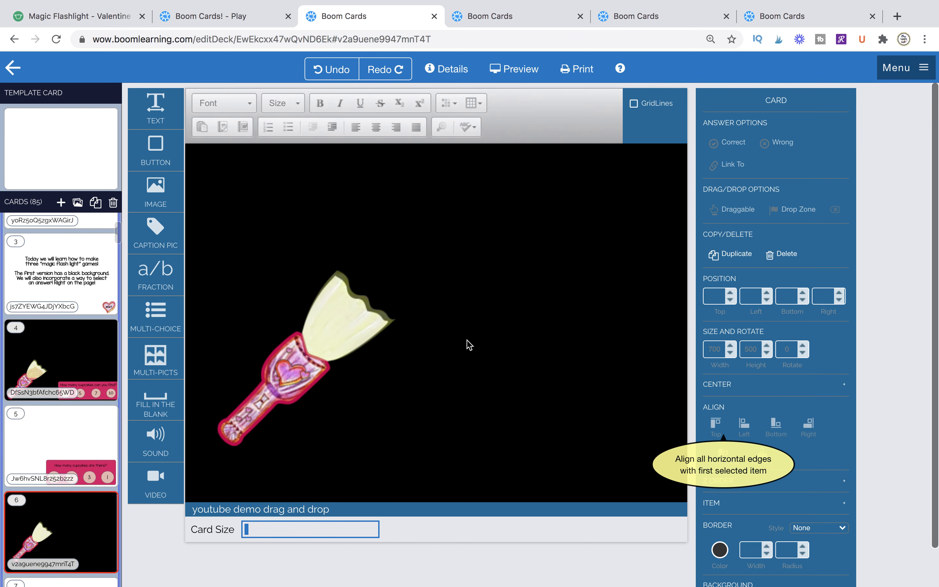
left_click(467, 300)
key("ctrl+v")
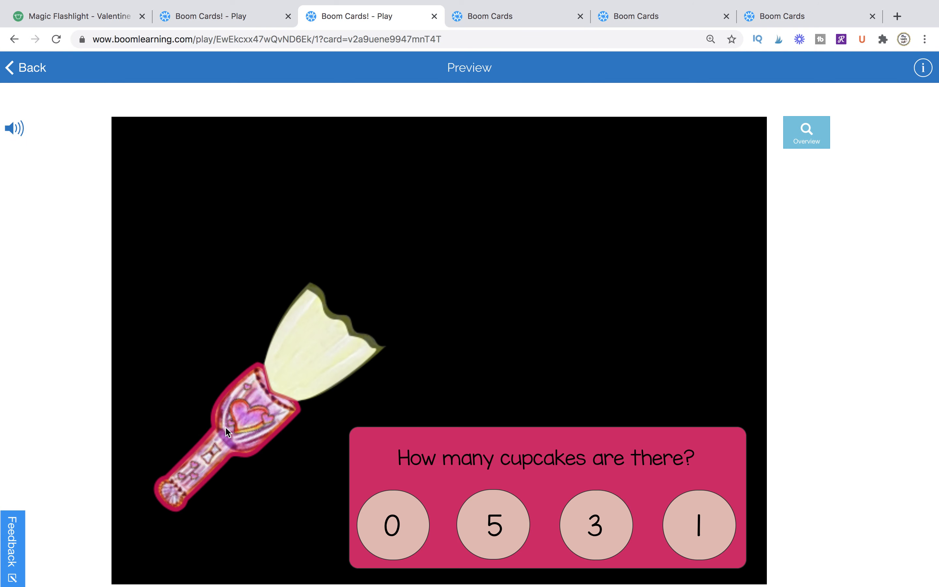
Preview the flashlight card, trying 5, 0 and 1 before the correct 3, then return to the editor.
left_click_drag(225, 428, 312, 369)
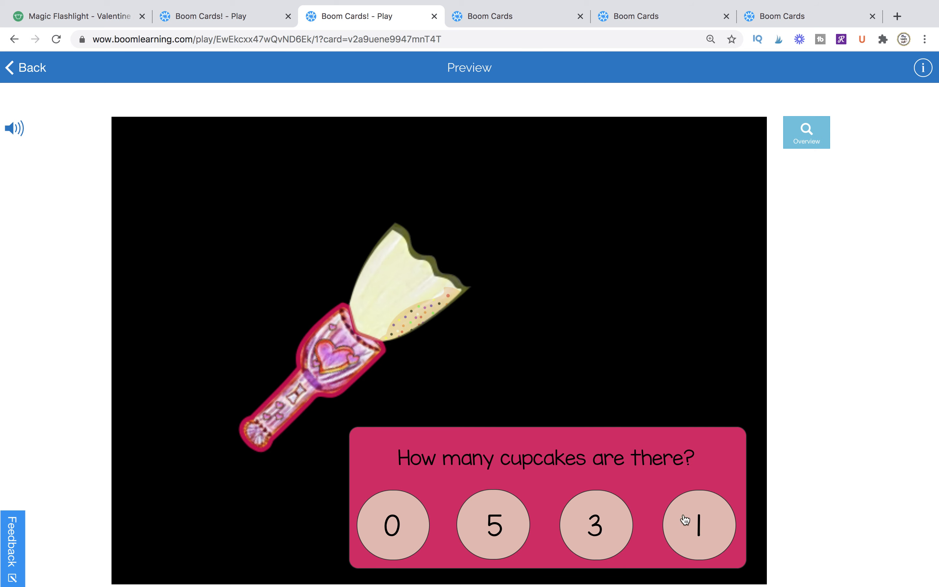
left_click(498, 539)
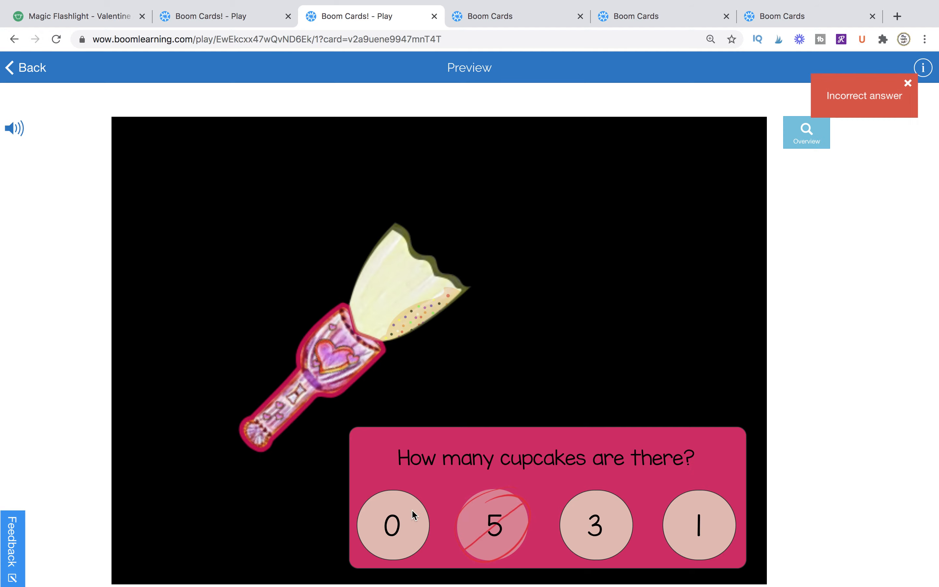
left_click(391, 525)
left_click(693, 519)
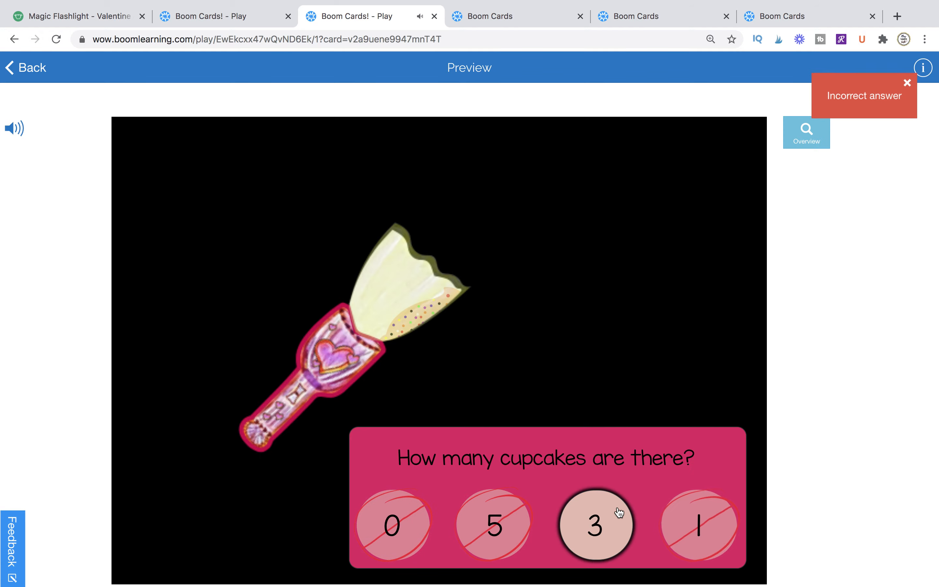
left_click(601, 525)
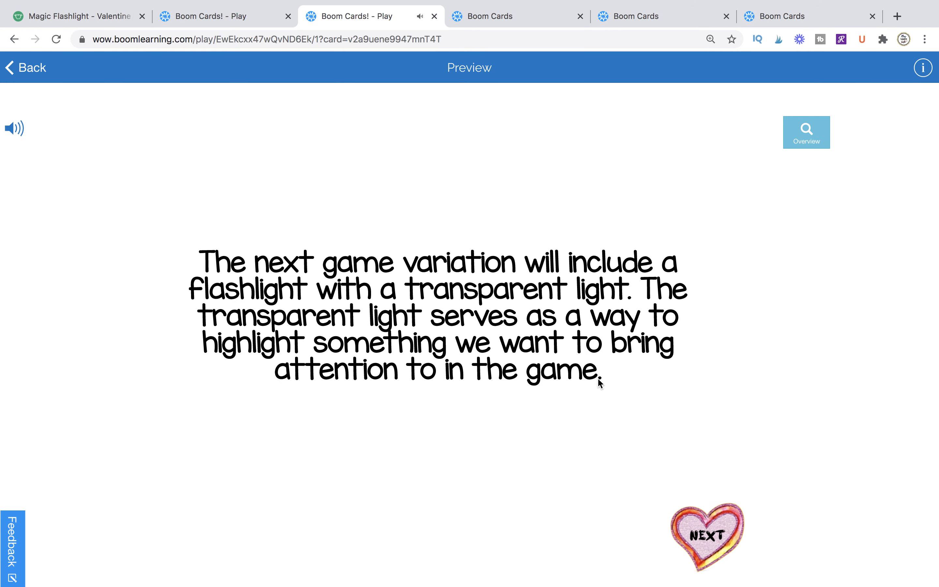
left_click(532, 20)
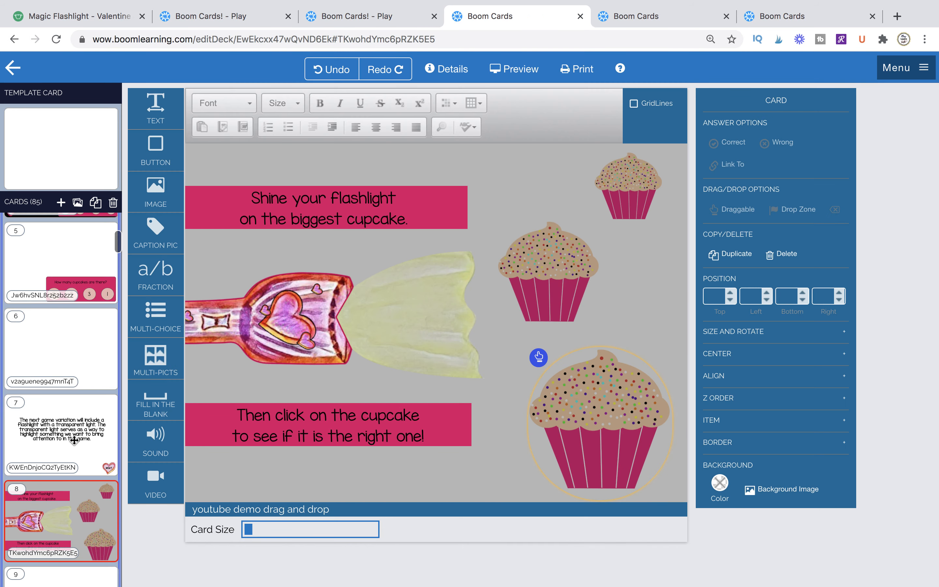
Add the cupcake picture from My Images to card 9 as a small cupcake near the top right.
scroll(82, 490, "down", 2)
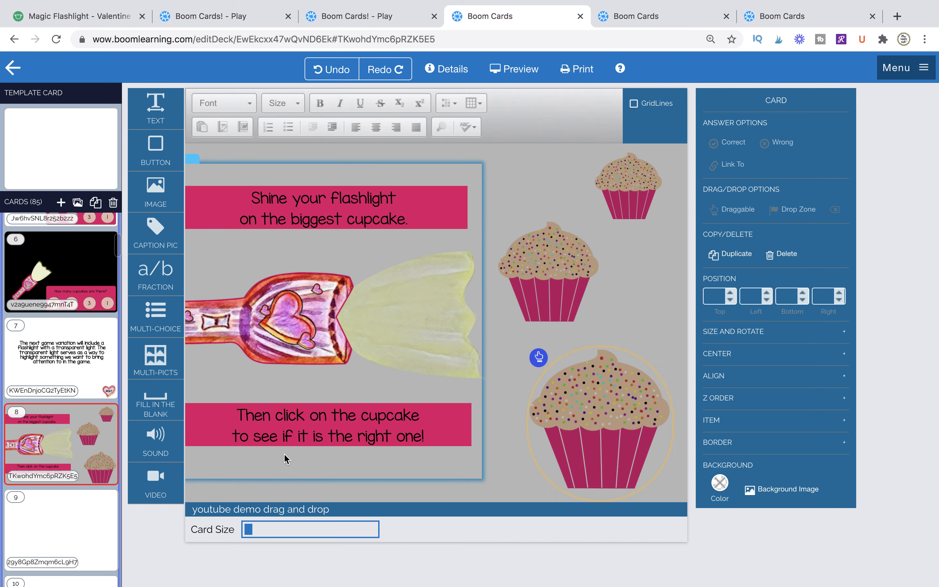
left_click(108, 515)
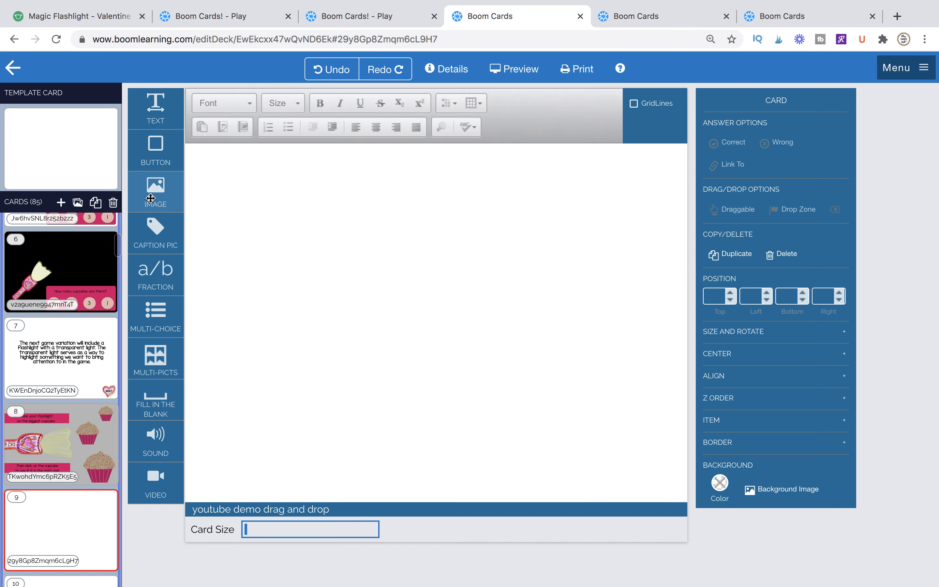
left_click_drag(151, 197, 447, 305)
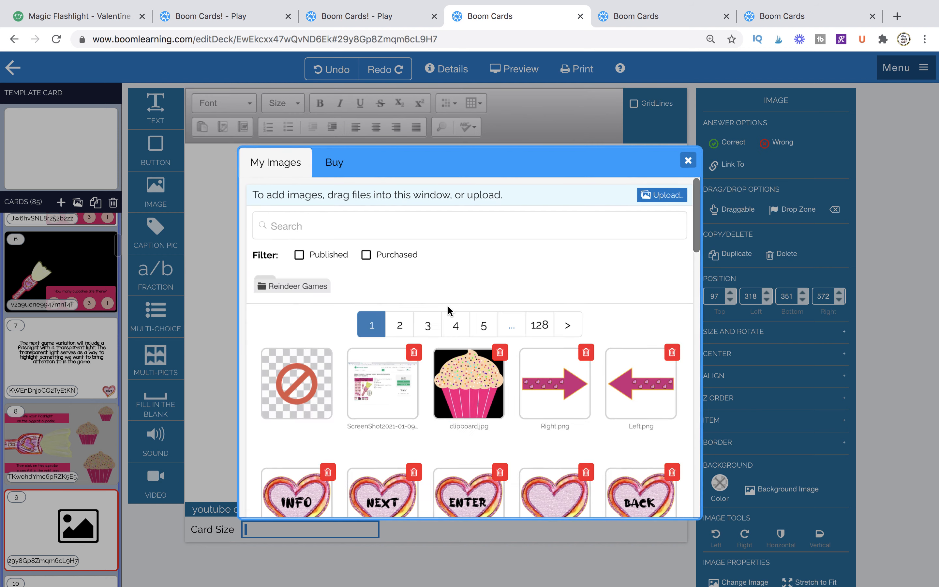
left_click(475, 380)
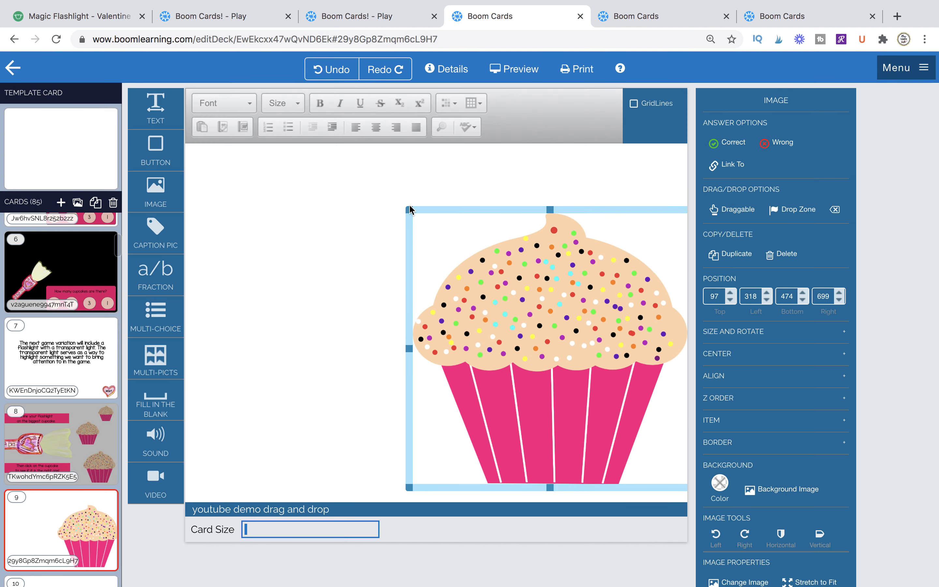
left_click_drag(409, 210, 596, 184)
left_click_drag(548, 279, 564, 237)
left_click_drag(590, 193, 513, 334)
Duplicate the cupcake into a slightly larger middle cupcake lower on the card.
key("super+v")
left_click_drag(582, 377, 607, 402)
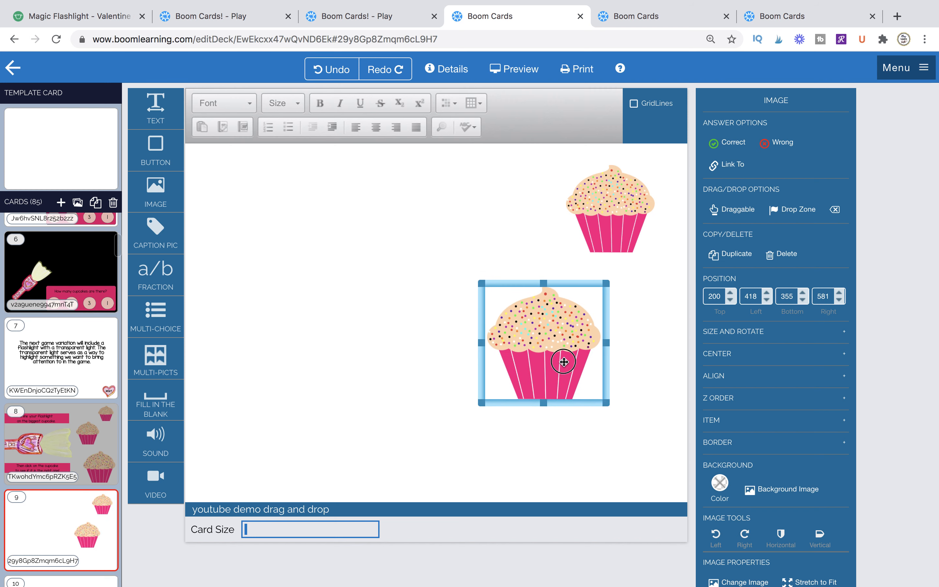
left_click_drag(562, 360, 520, 321)
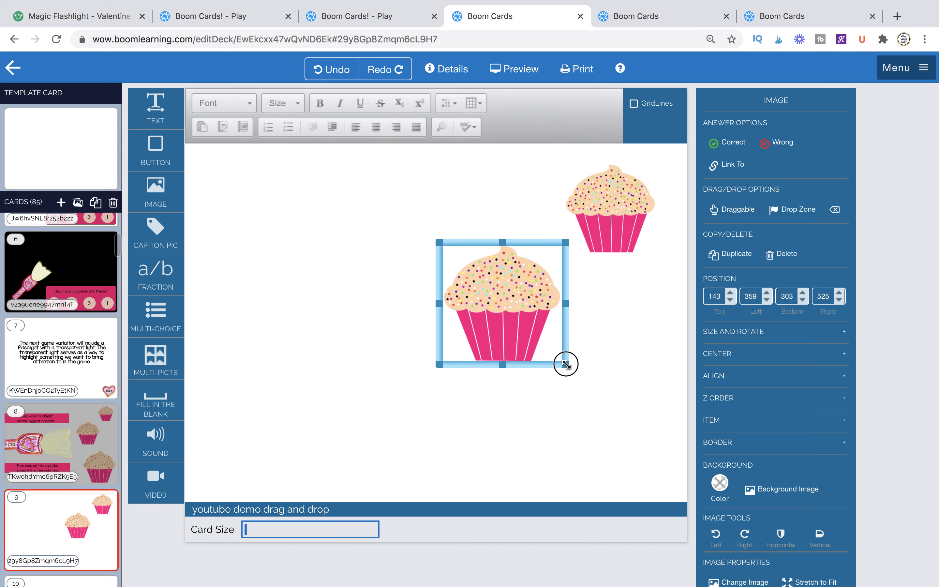
left_click_drag(566, 363, 571, 367)
Duplicate again into the biggest cupcake at the bottom right and rearrange the smaller two.
key("super+v")
left_click_drag(489, 297, 592, 417)
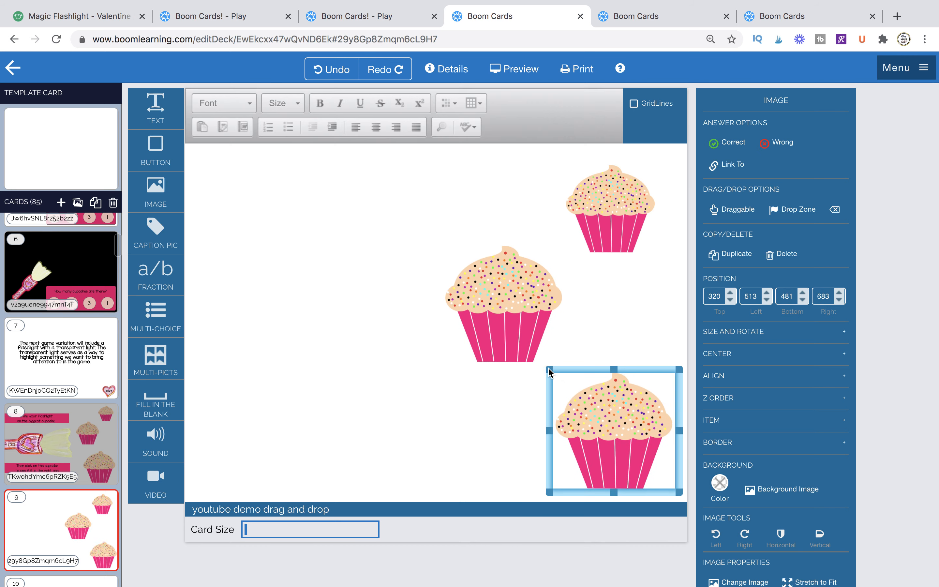
left_click_drag(550, 371, 533, 348)
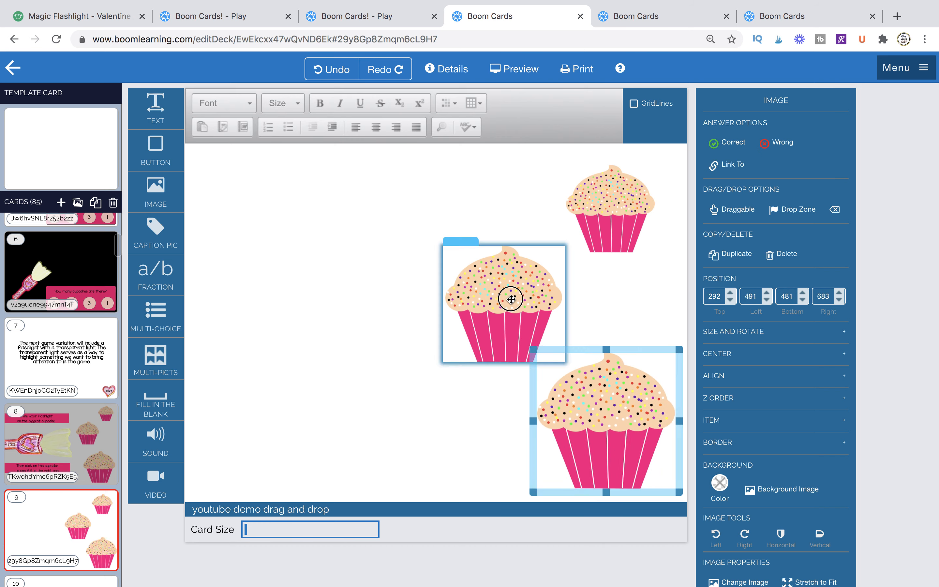
left_click_drag(511, 299, 498, 273)
left_click_drag(612, 204, 636, 184)
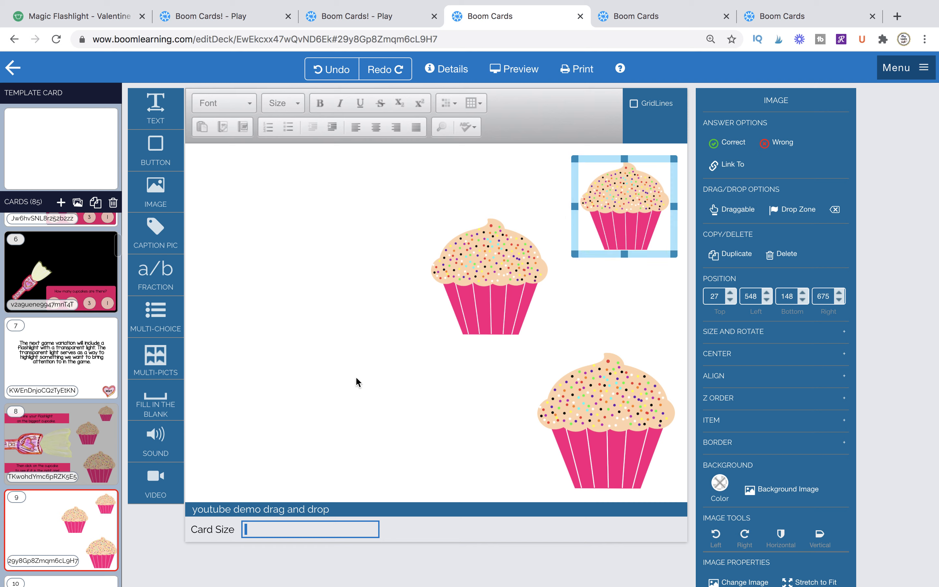
left_click(343, 391)
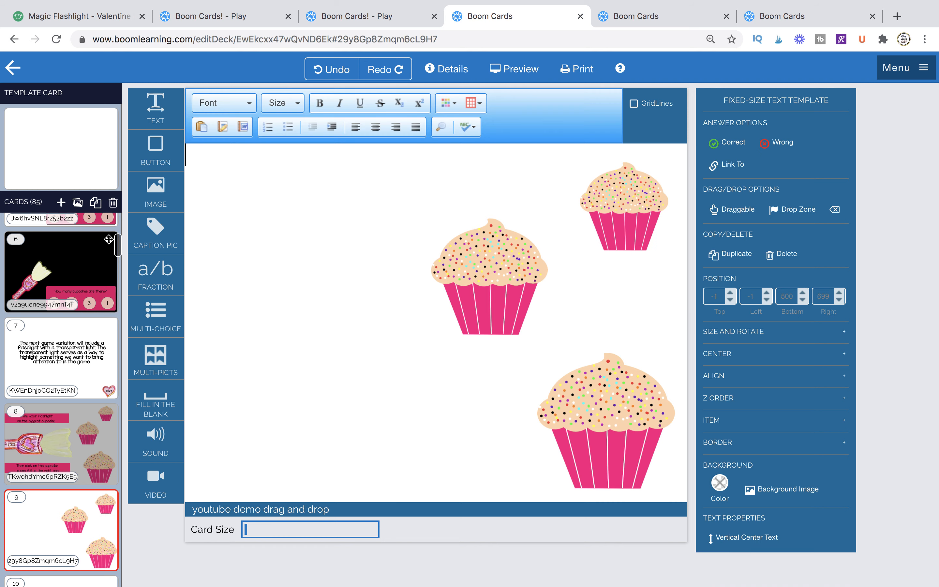
Add a text box to card 9 and stretch it across the whole card.
left_click_drag(155, 108, 691, 505)
left_click(287, 235)
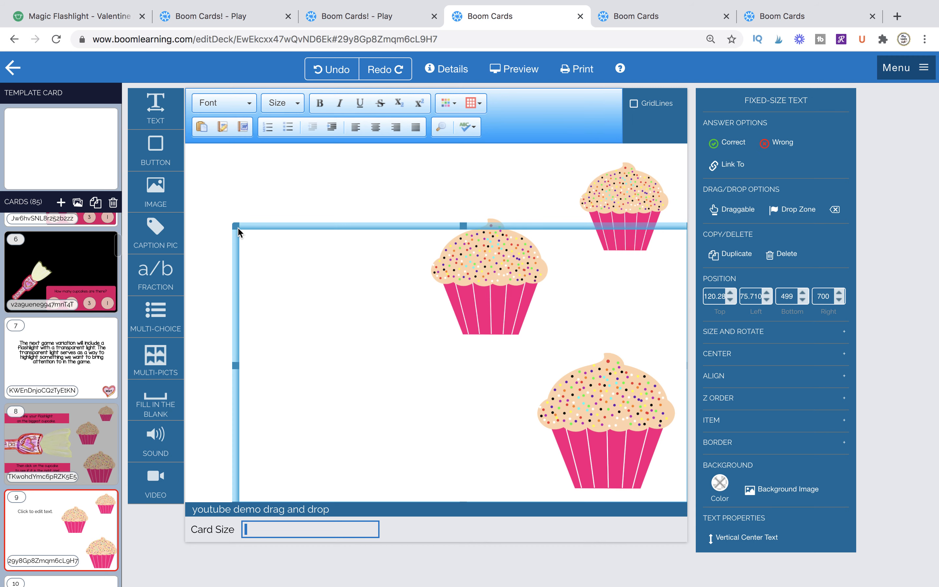
left_click_drag(239, 232, 181, 140)
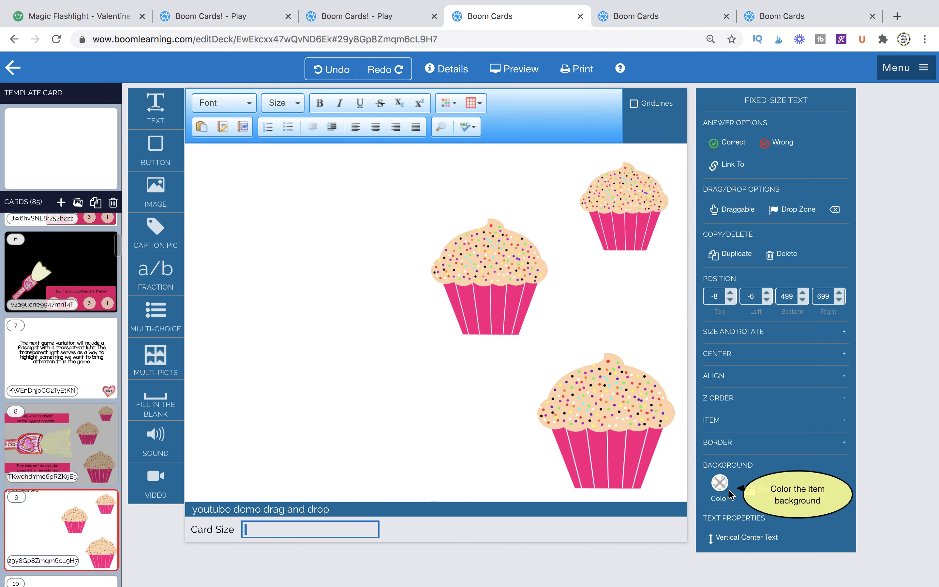
Give the box a black background at roughly 45% opacity, then reopen card 8.
left_click(720, 483)
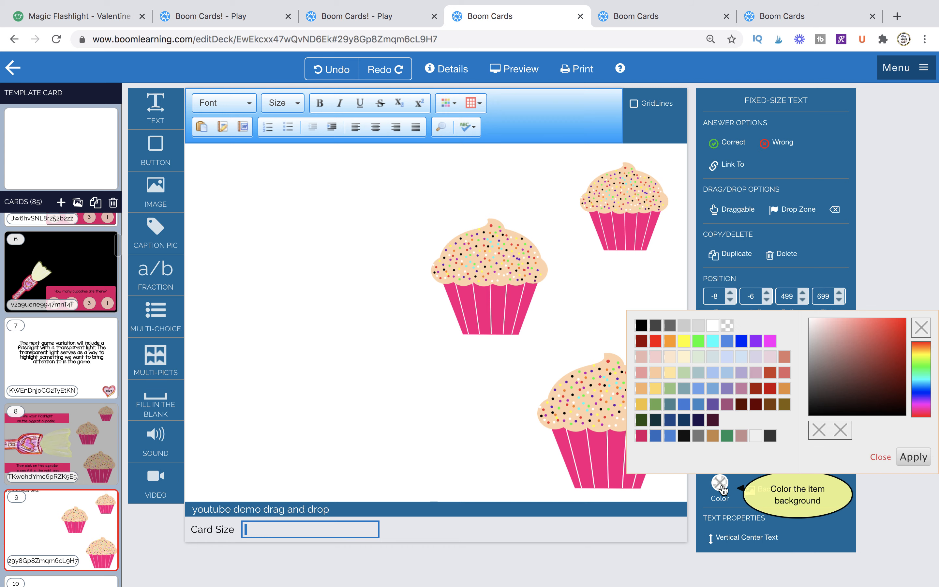
left_click(641, 327)
left_click(913, 457)
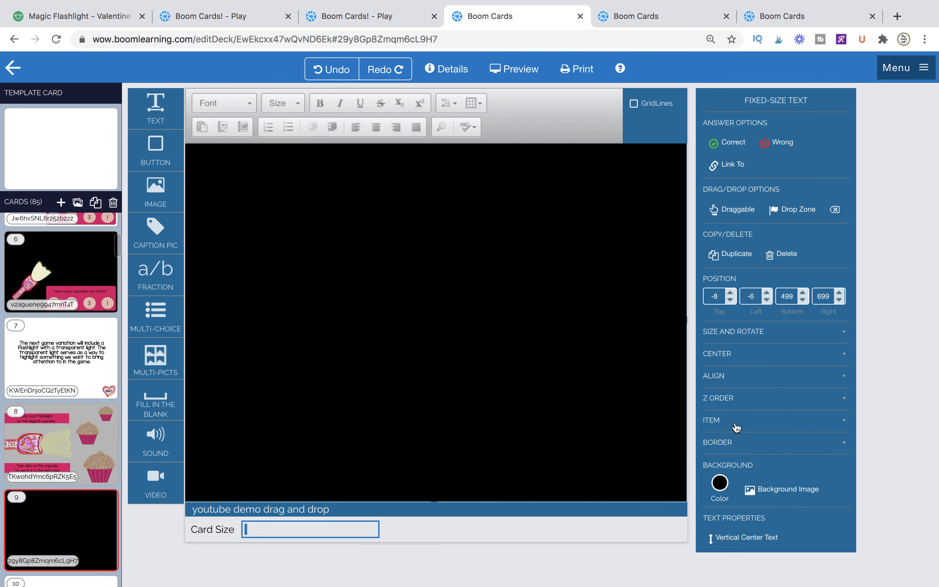
left_click(711, 420)
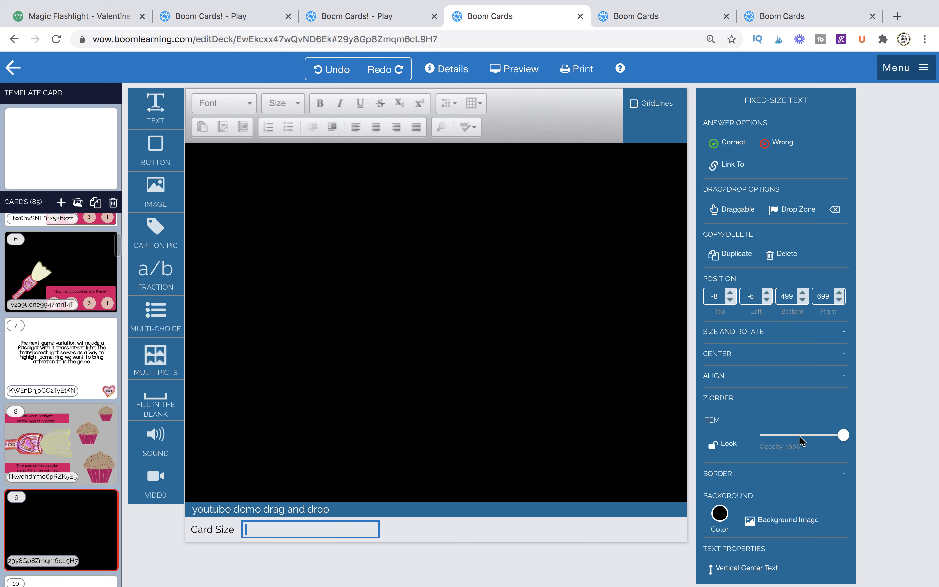
left_click(801, 436)
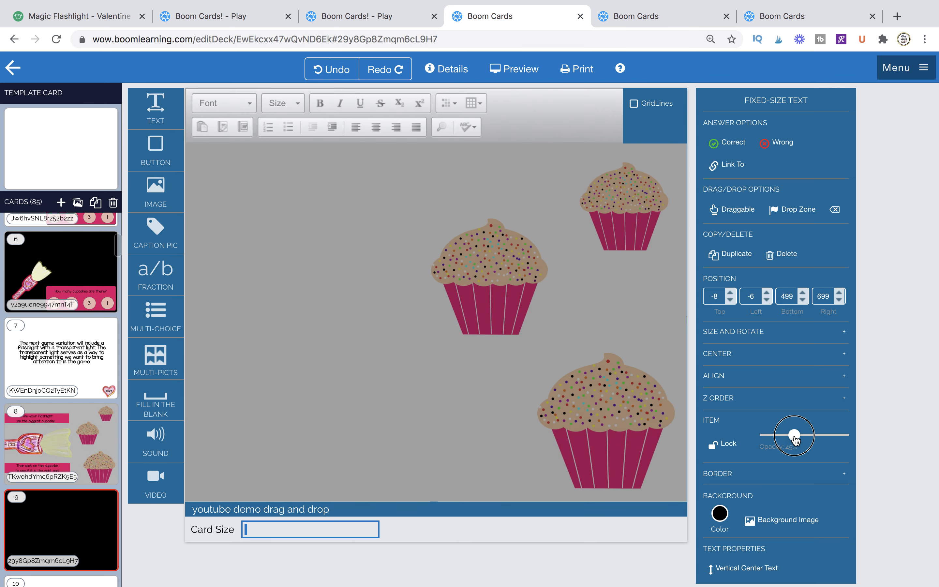
left_click_drag(795, 439, 786, 440)
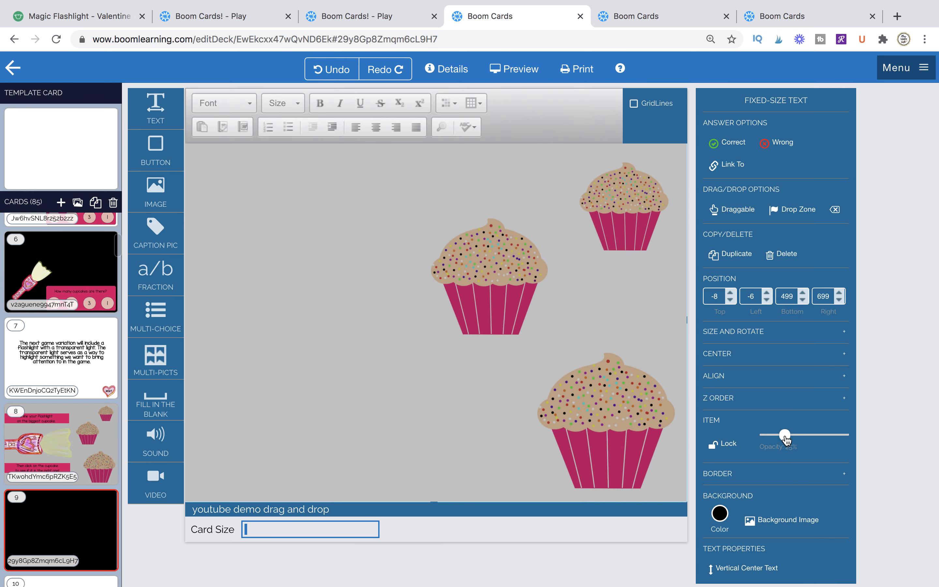
left_click(99, 439)
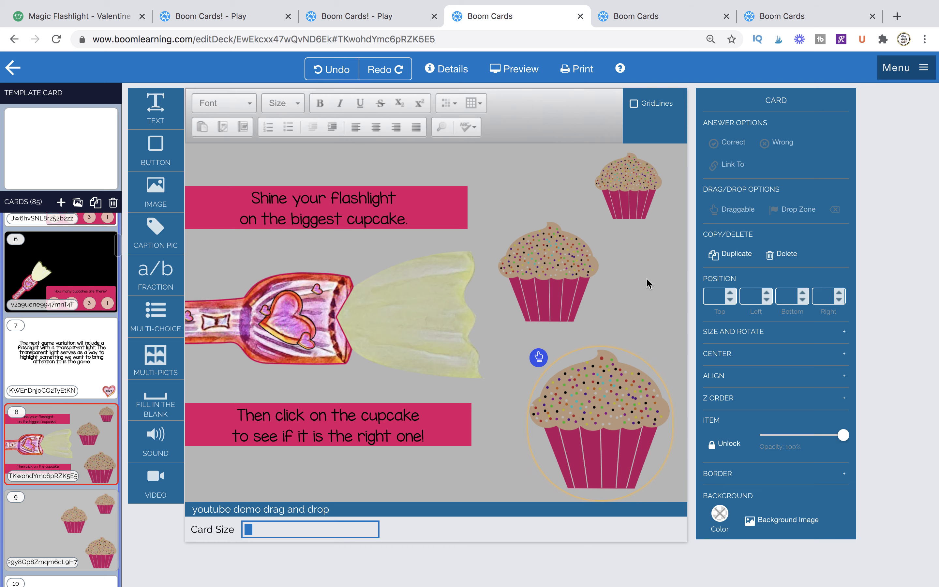
Compare card 9's overlay with card 8's layout, then return to card 9.
left_click(85, 505)
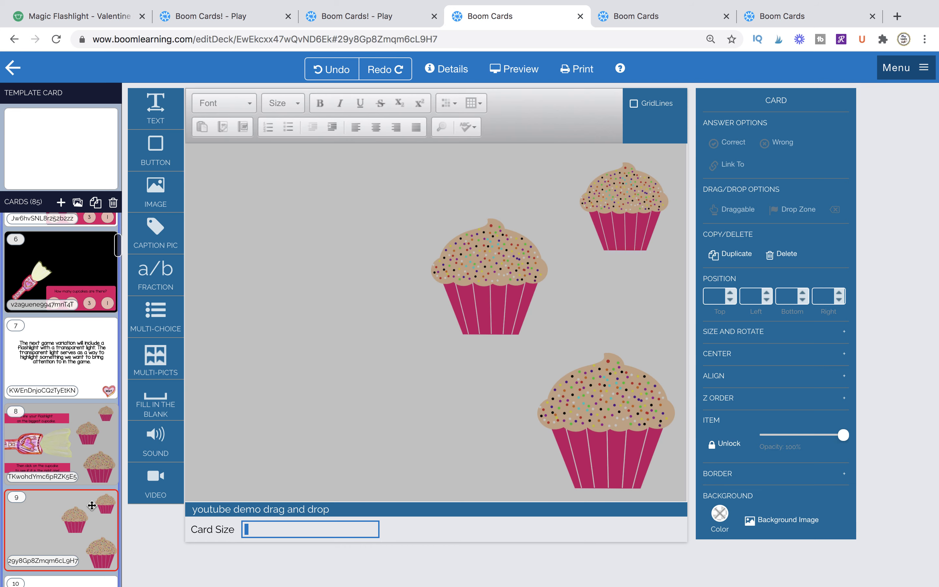
left_click(476, 313)
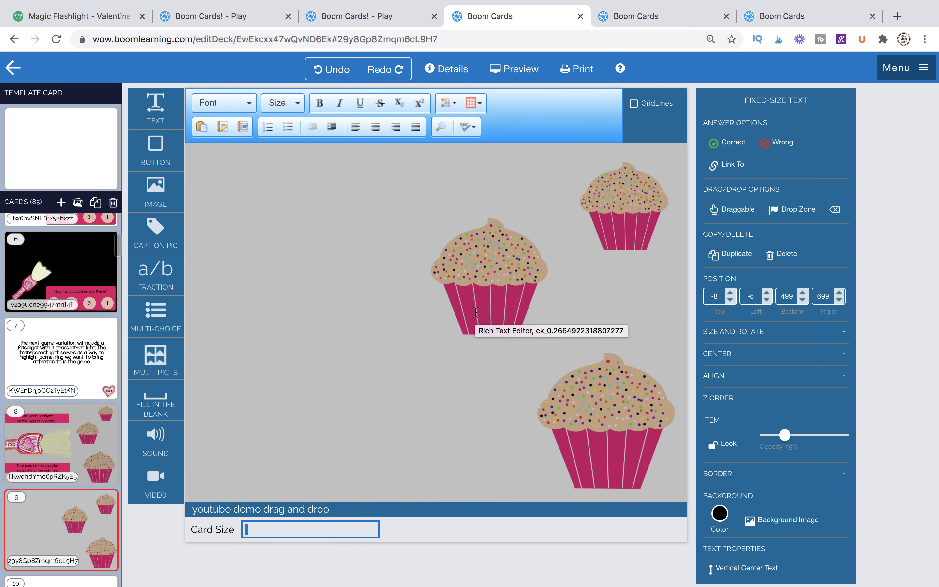
left_click(61, 427)
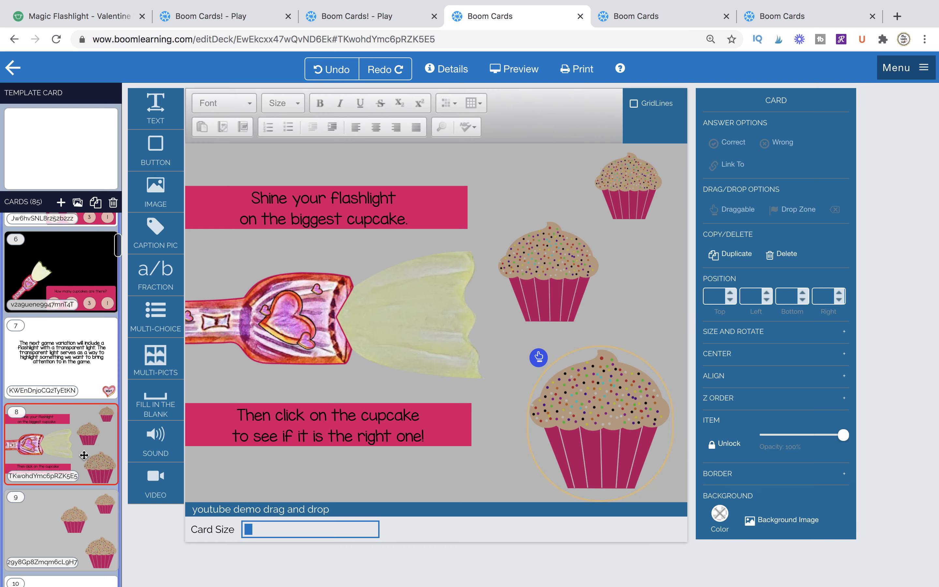
left_click(65, 522)
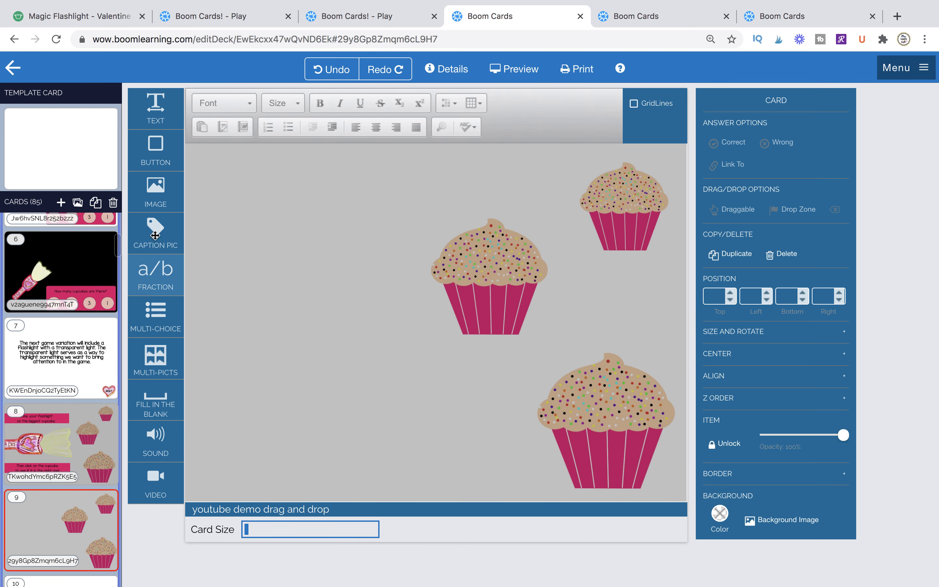
Add a Caption Pic without its caption, round it with border radius 100, and fit it around the biggest cupcake.
left_click_drag(158, 233, 352, 260)
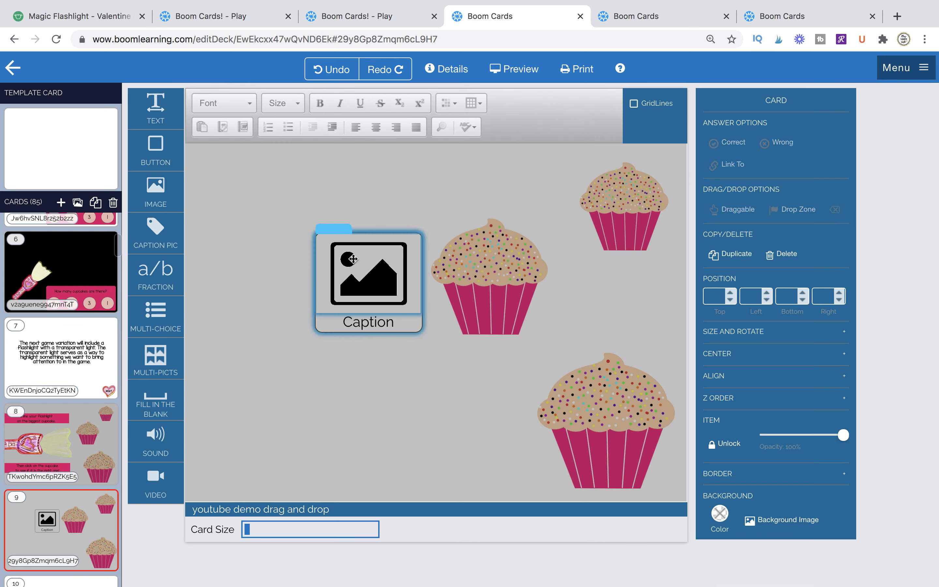
left_click(333, 307)
key("Delete")
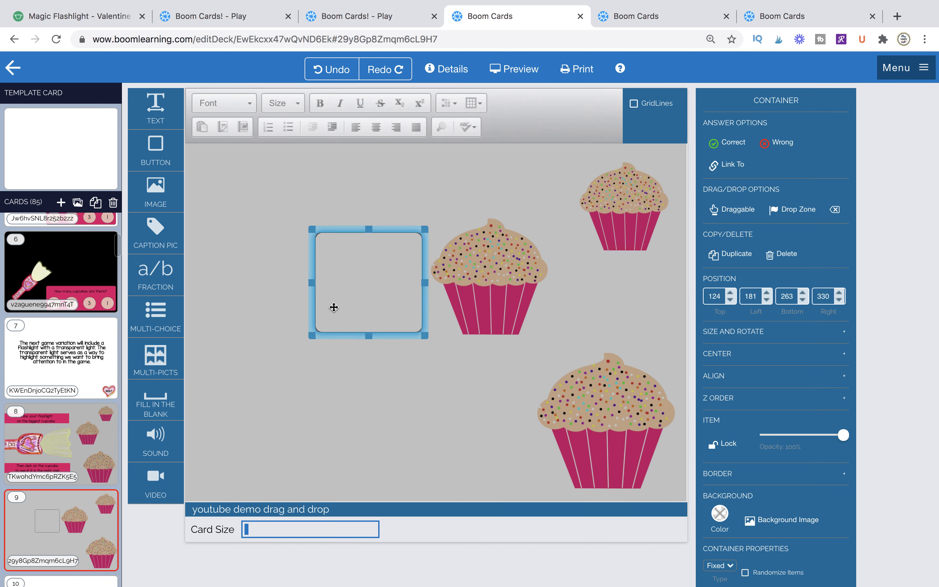
left_click(731, 473)
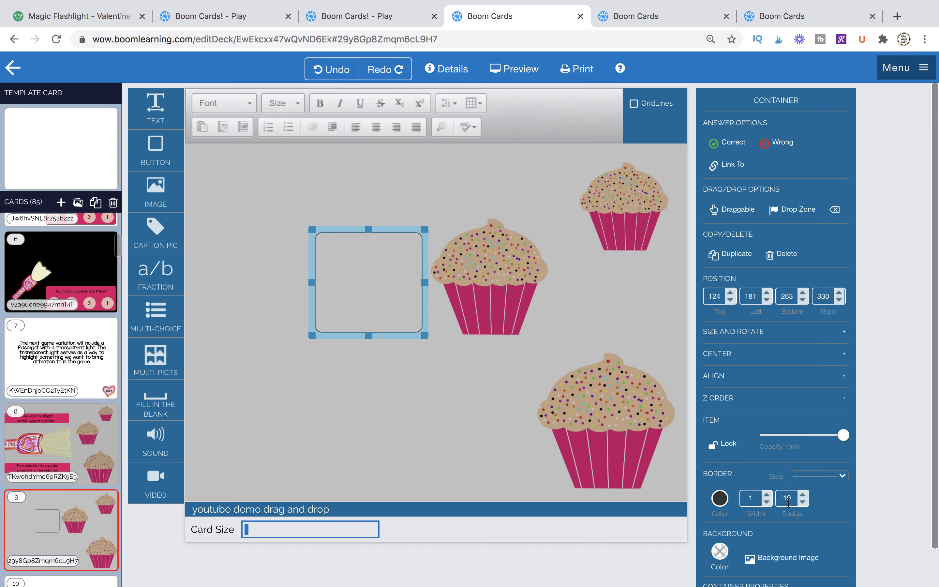
type("0")
left_click(454, 397)
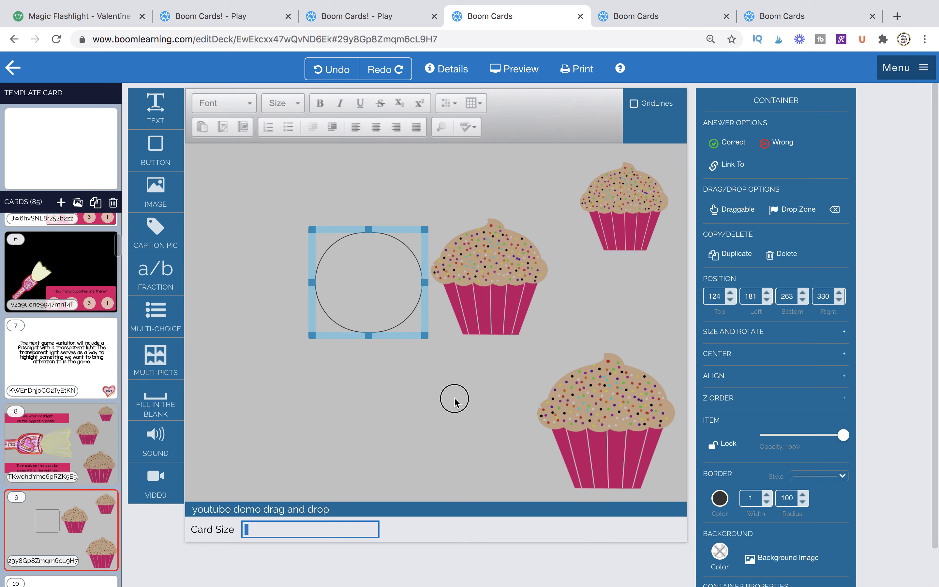
left_click(415, 330)
left_click_drag(425, 335, 682, 483)
left_click_drag(521, 343, 530, 345)
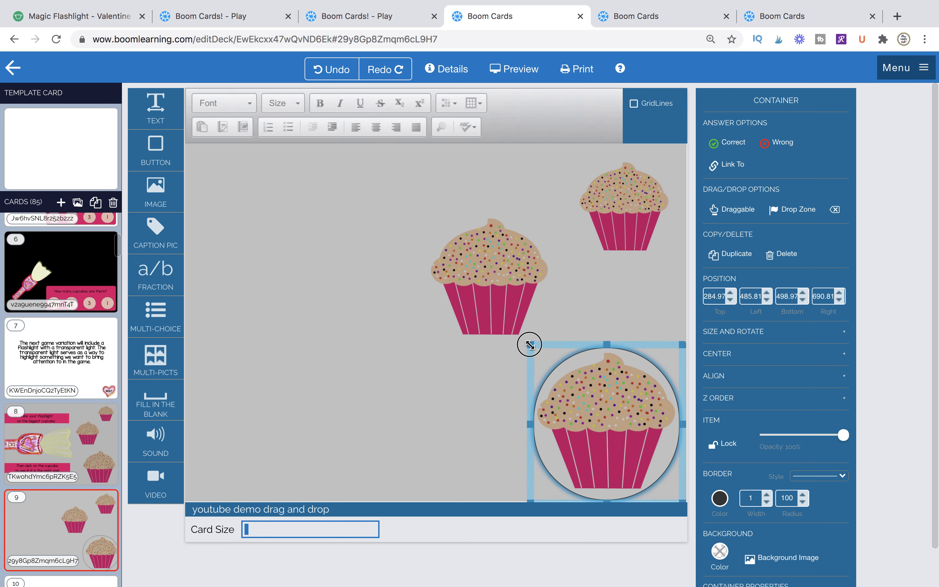
Link the circle to the next card, mark it Correct, and compare against card 8.
left_click(722, 165)
left_click(756, 317)
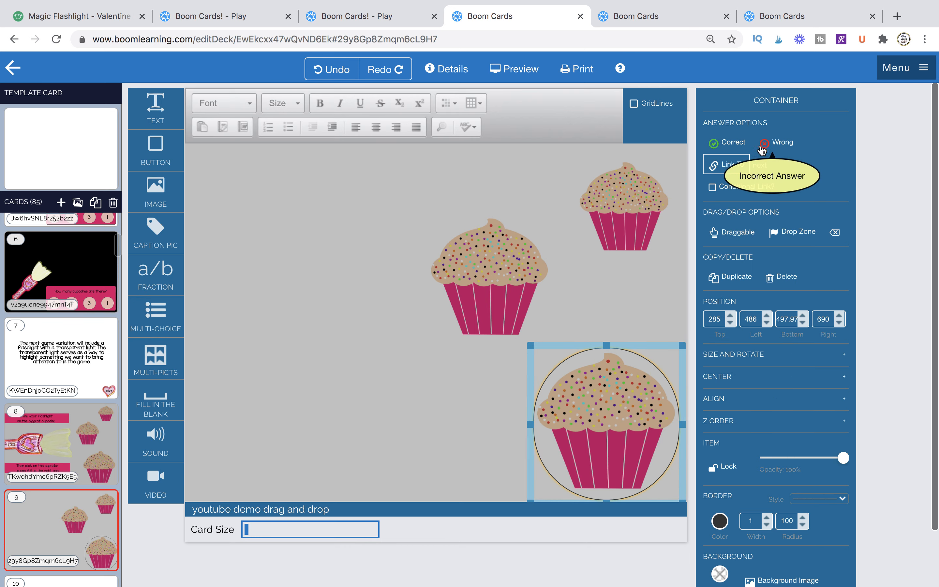
left_click(729, 142)
left_click(617, 320)
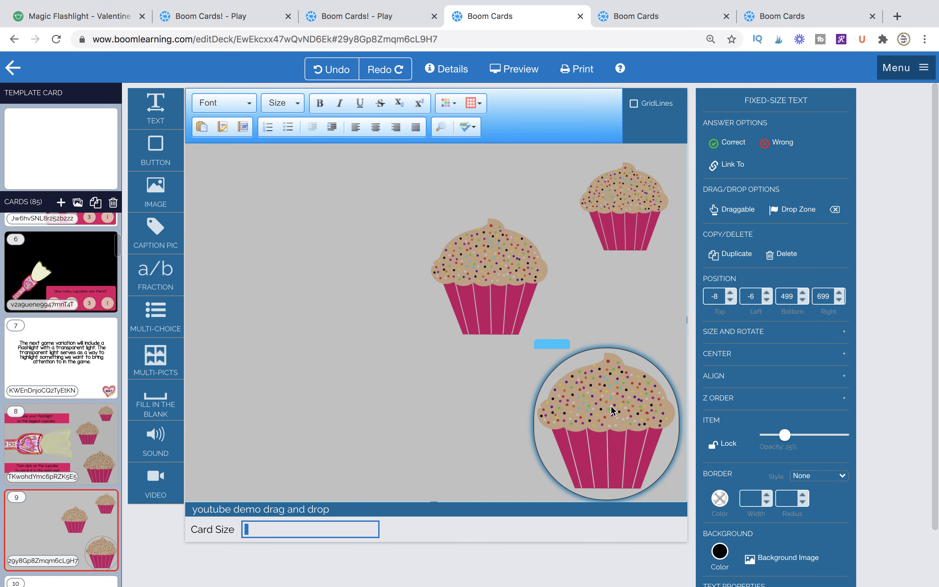
left_click(73, 452)
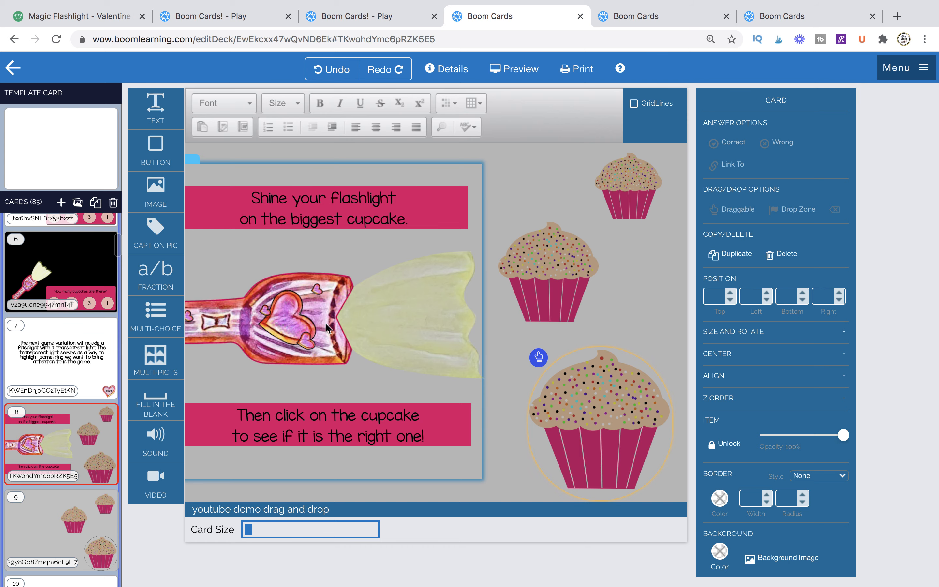
left_click(73, 529)
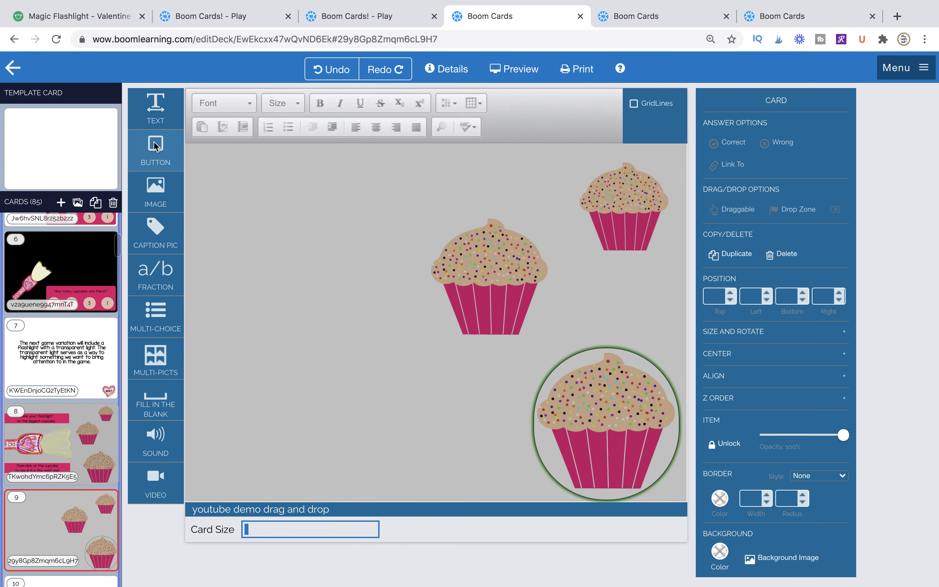
Add a widened #e00365 pink text banner at the top left and duplicate it near the bottom.
left_click_drag(155, 104, 266, 191)
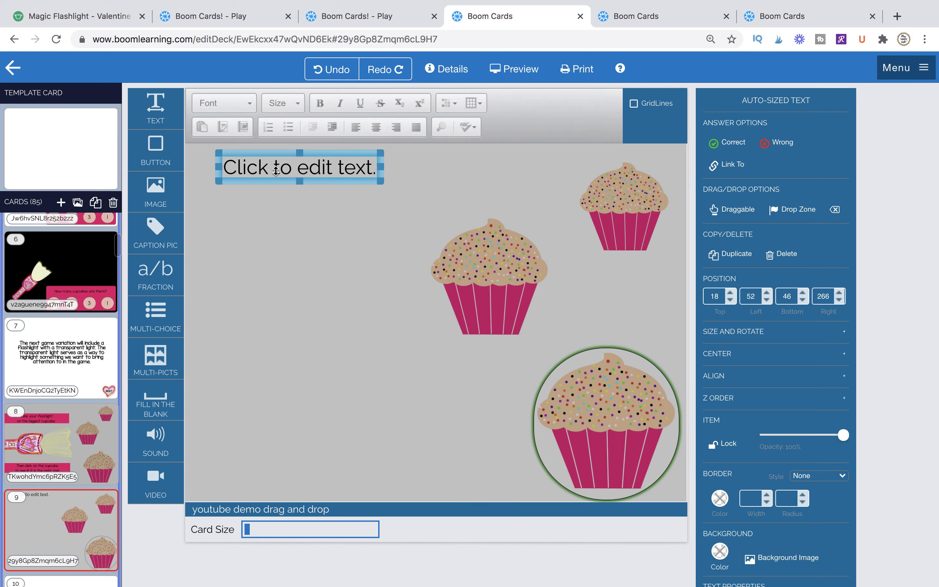
left_click(276, 169)
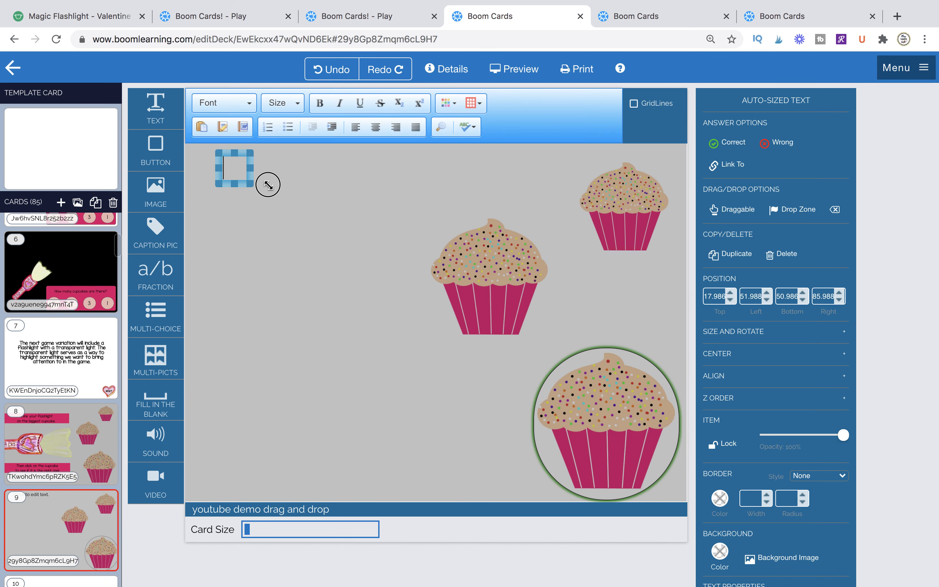
left_click_drag(268, 185, 359, 226)
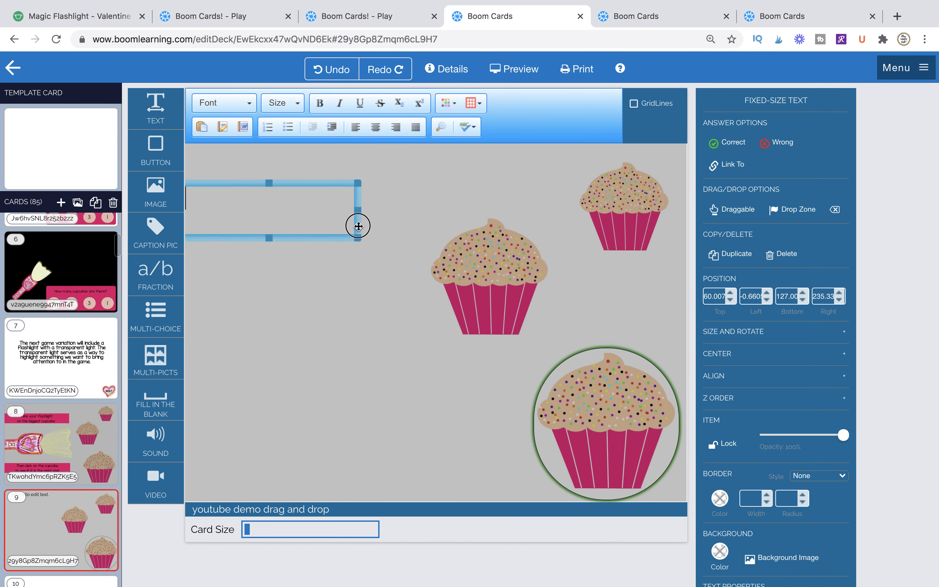
left_click(720, 551)
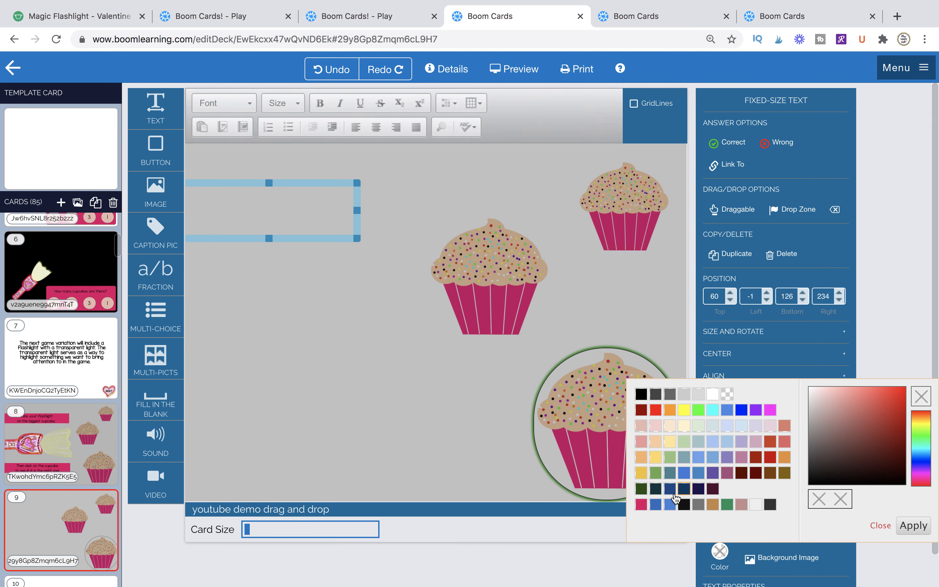
left_click(641, 504)
left_click_drag(357, 210, 415, 210)
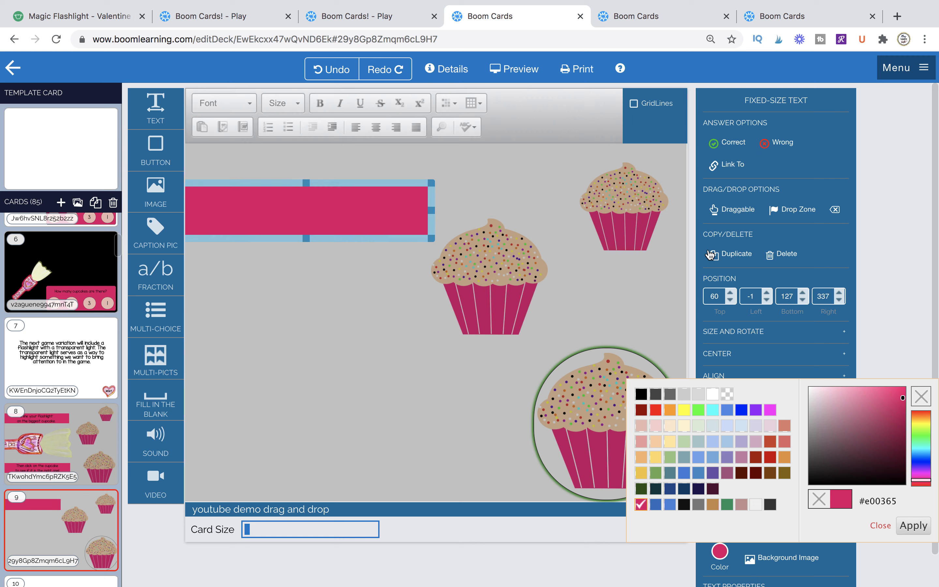
left_click(731, 253)
left_click_drag(412, 192, 393, 397)
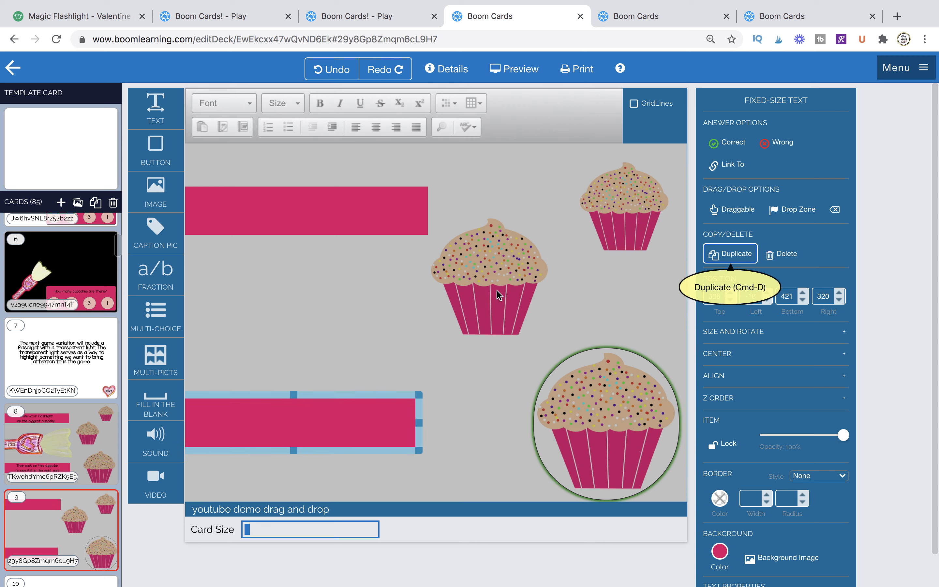
Move the overlay aside, nudge the middle and small cupcakes right, then restore the overlay.
left_click_drag(648, 292, 406, 286)
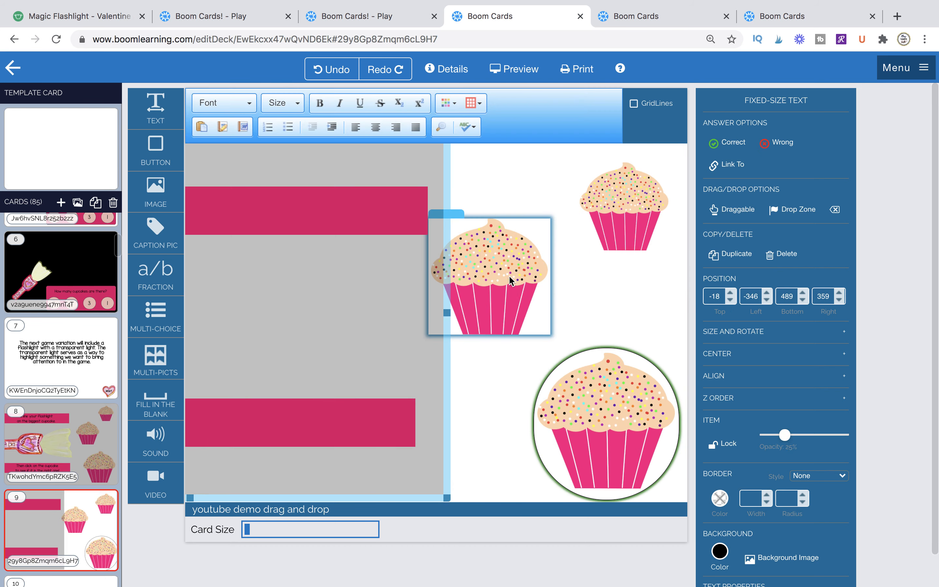
left_click_drag(510, 277, 529, 273)
left_click_drag(627, 215, 636, 210)
left_click_drag(357, 277, 606, 286)
Check both pink banners, then add and remove an extra text box.
left_click(317, 231)
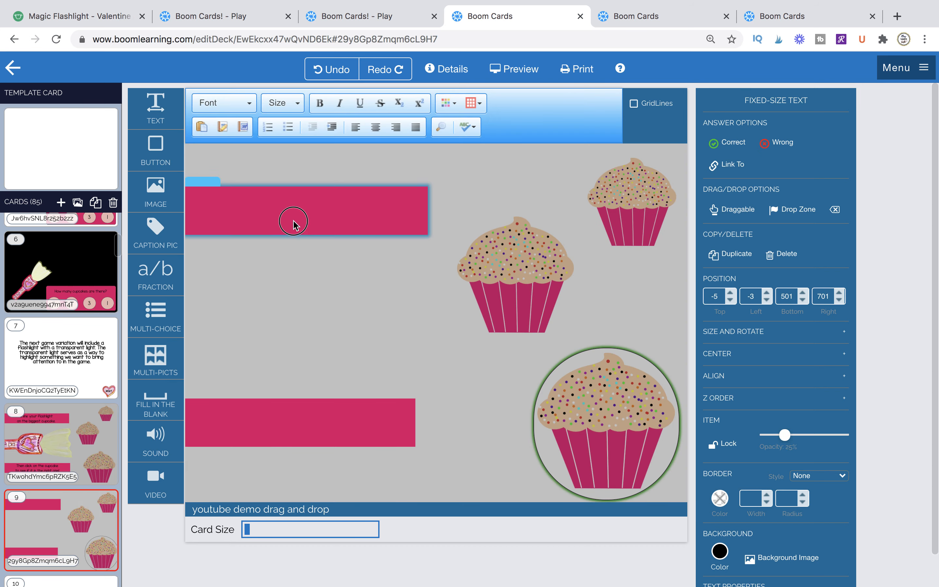
left_click(295, 418)
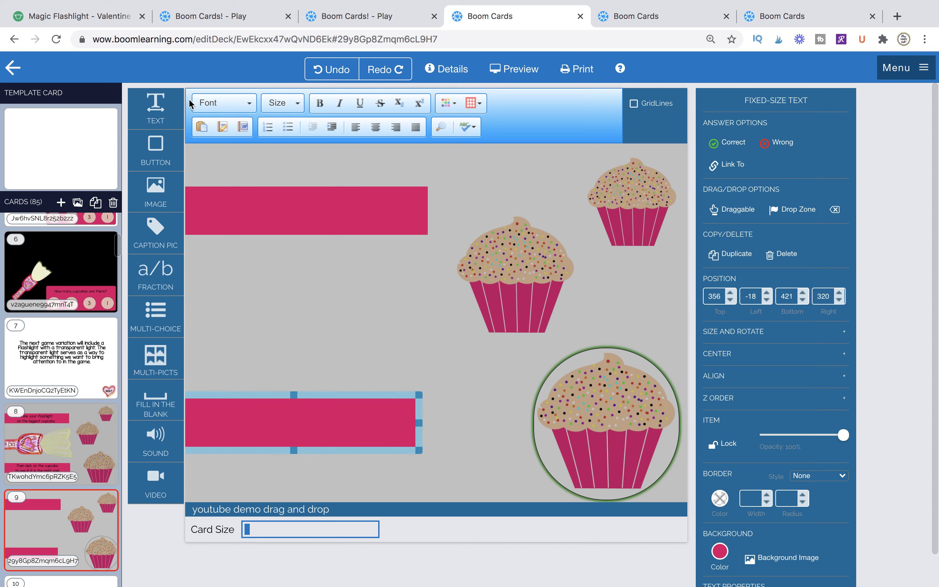
left_click_drag(167, 107, 288, 268)
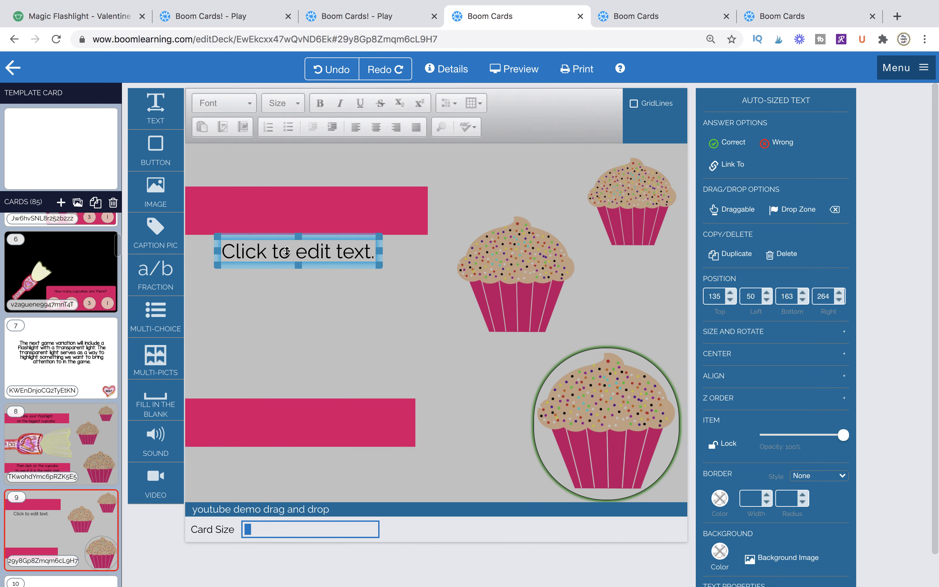
left_click(287, 252)
left_click(350, 289)
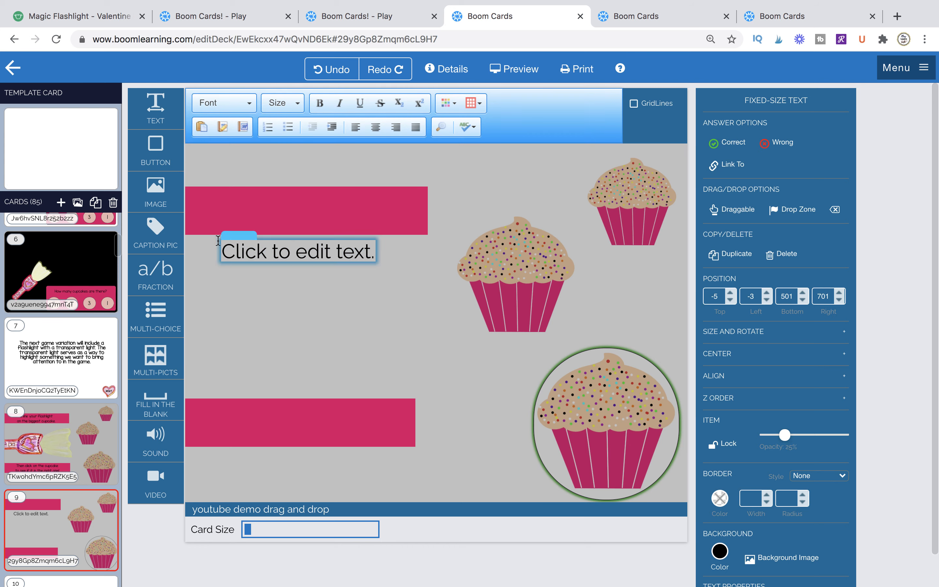
left_click_drag(239, 235, 34, 440)
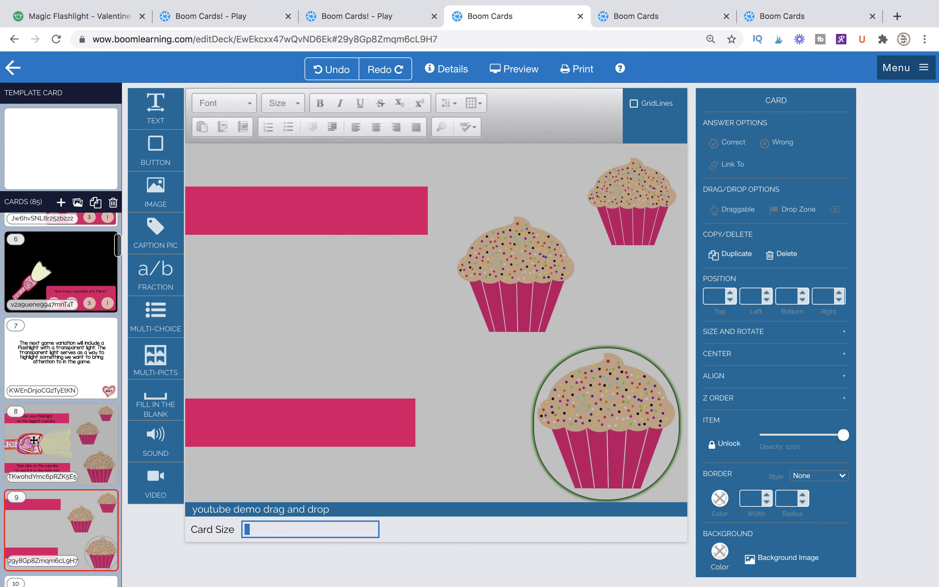
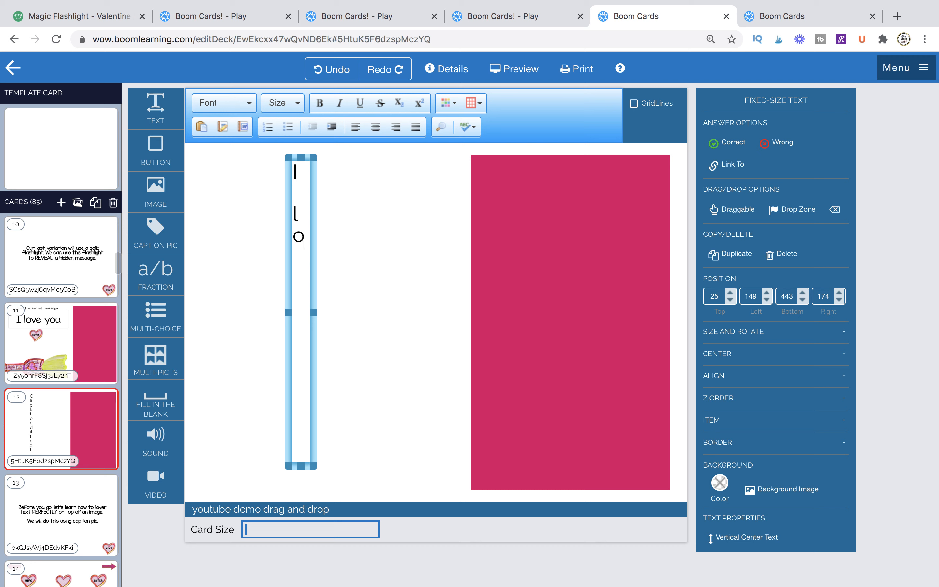
Finish typing the vertical 'I love you' text and set it in KGMissKindergarten.
type("ve you")
left_click_drag(306, 396, 290, 168)
left_click(223, 104)
left_click(245, 151)
Enlarge the text to size 36 and move it onto the pink panel.
left_click(279, 102)
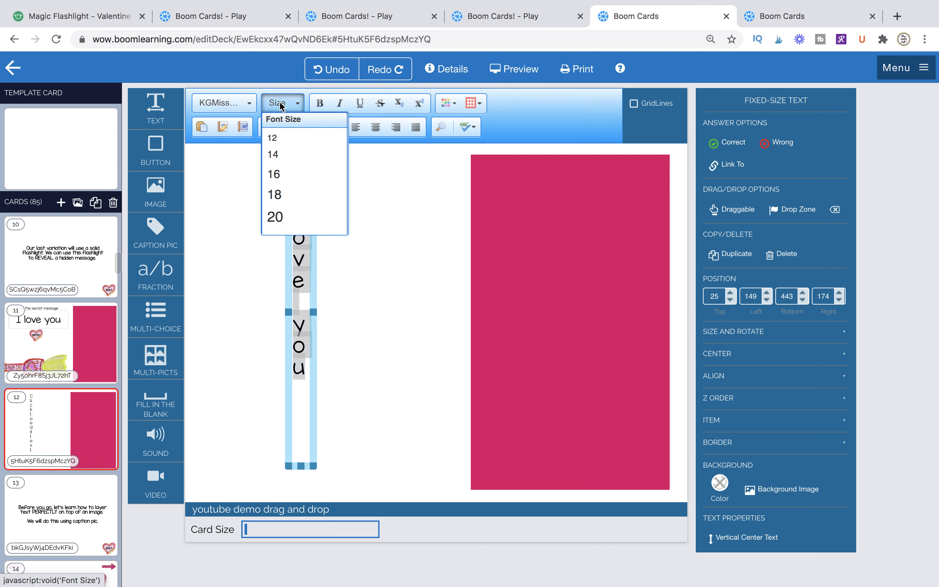
scroll(288, 215, "down", 2)
left_click(290, 215)
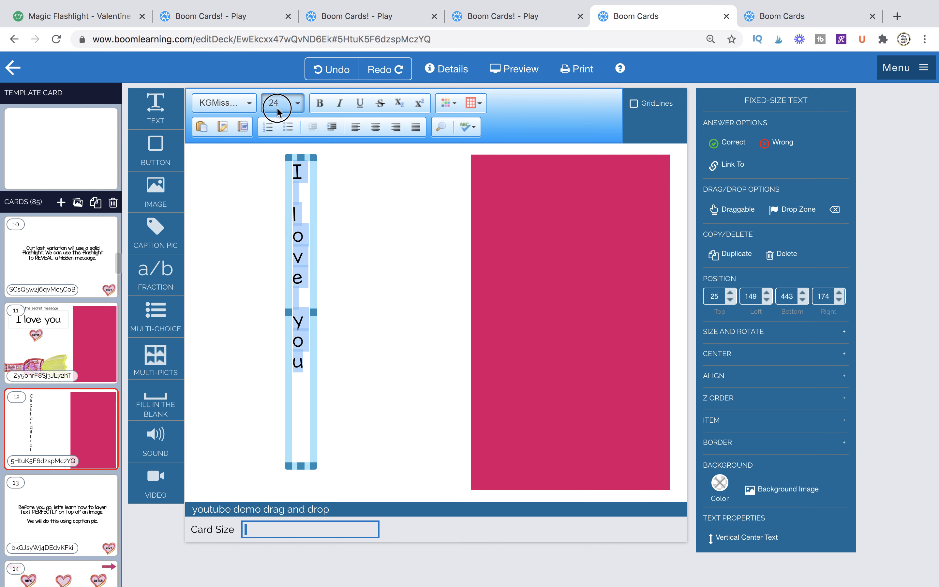
left_click(278, 111)
scroll(286, 194, "down", 4)
left_click(289, 218)
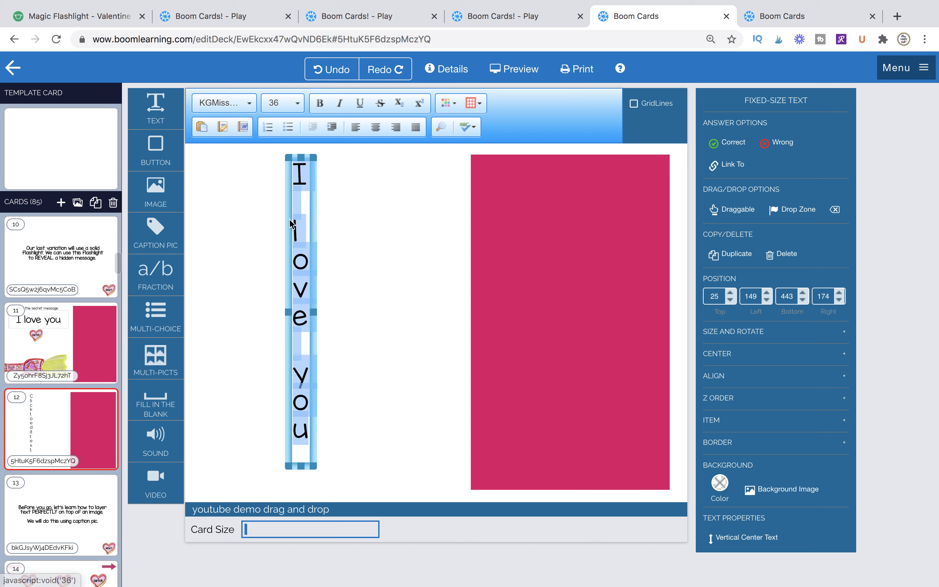
left_click_drag(315, 207, 583, 224)
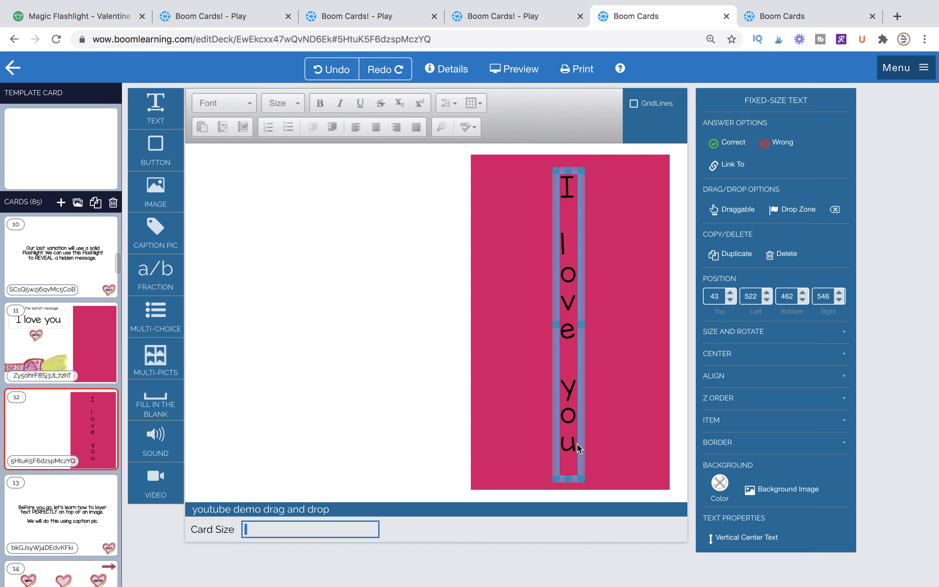
Shorten the text box and colour 'I love you' #e00365 so it blends into the panel.
left_click_drag(563, 185, 570, 472)
left_click(560, 175)
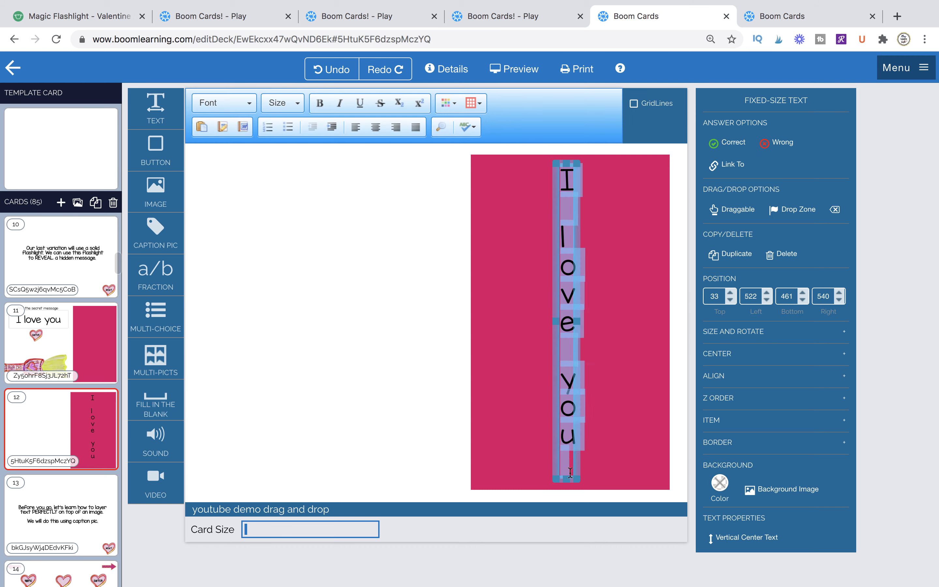
left_click(447, 111)
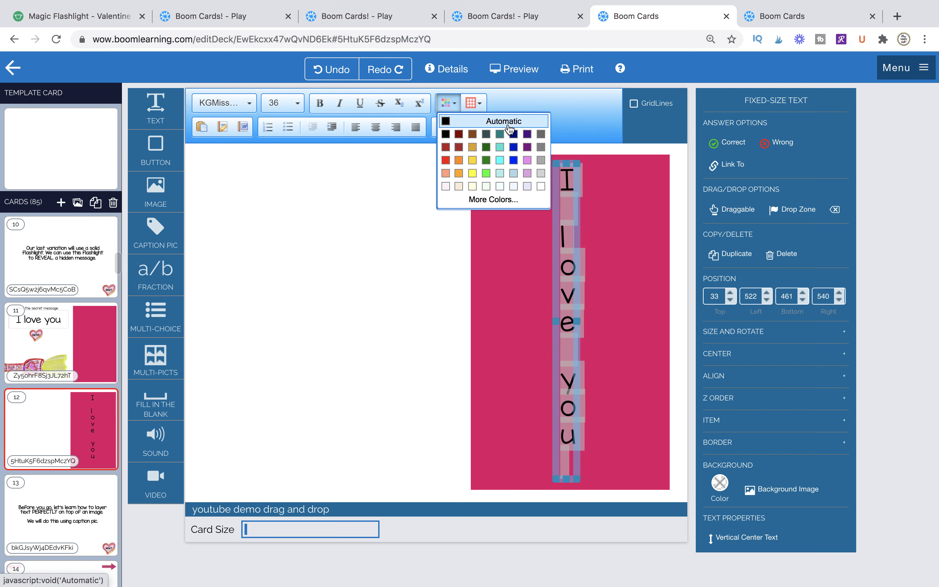
left_click(497, 200)
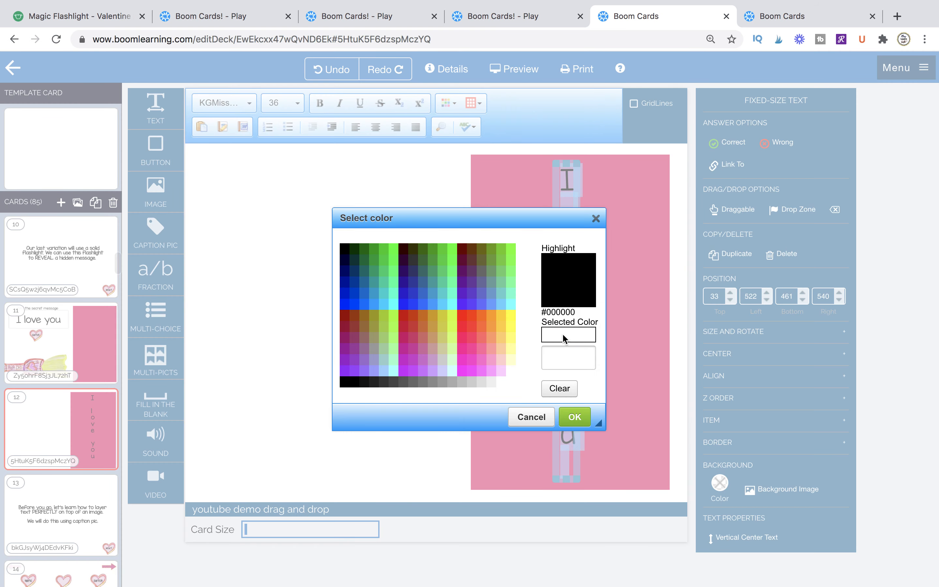
left_click(555, 360)
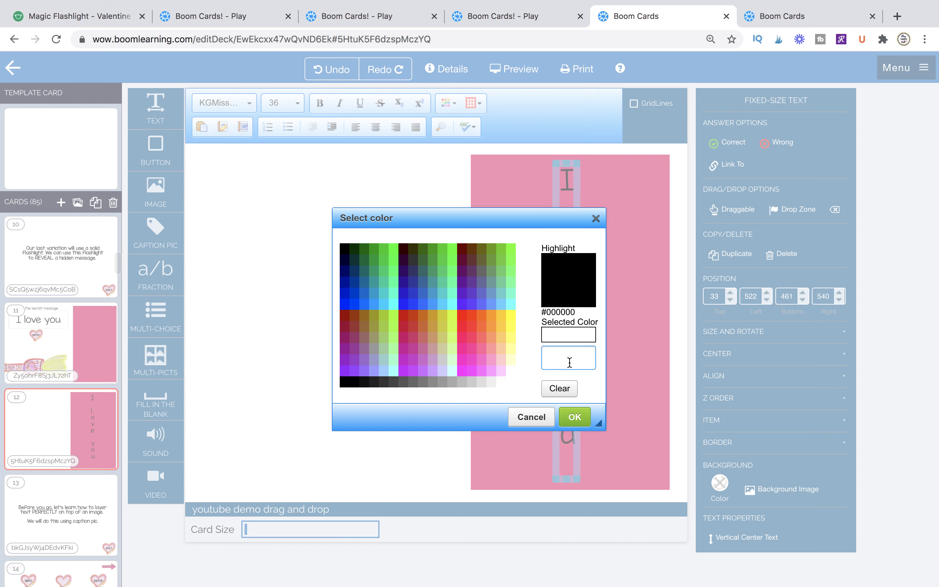
type("#e00365")
left_click(592, 381)
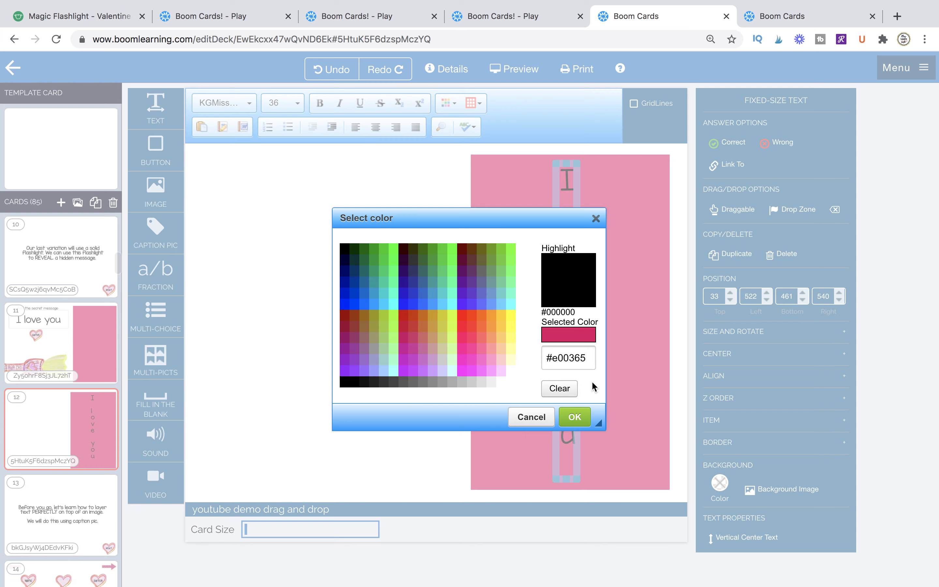
left_click(576, 417)
left_click(421, 359)
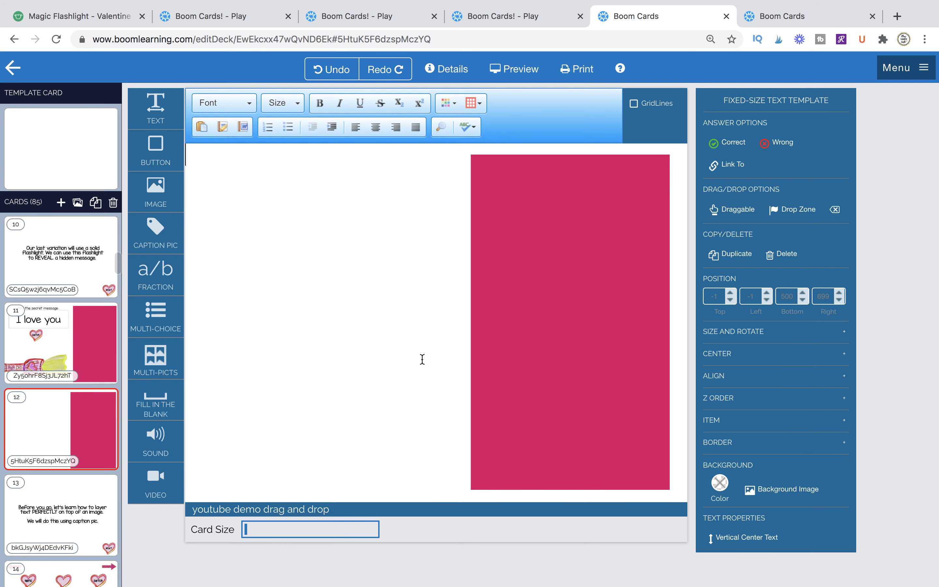
Make the hidden text draggable and select card 11's 'Find the secret message' heading.
left_click(569, 233)
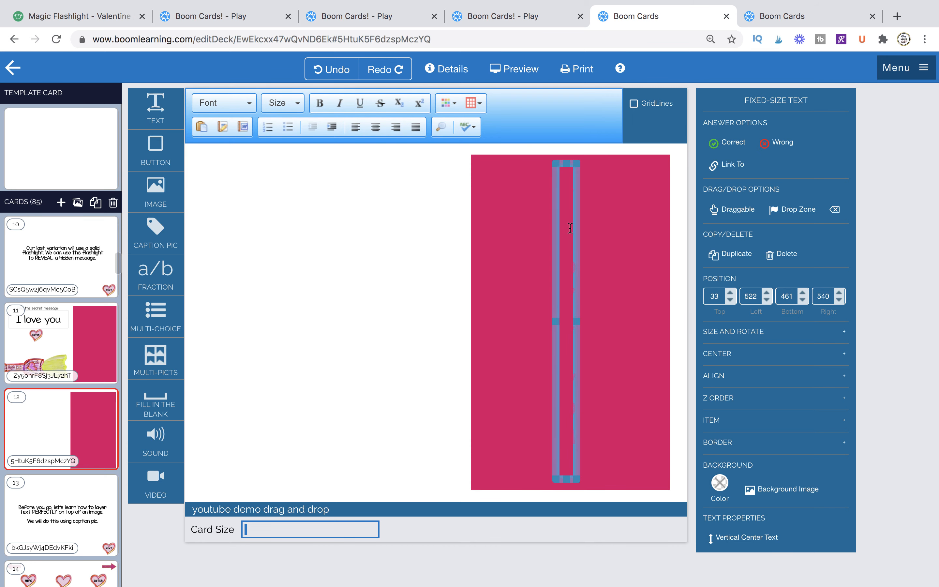
left_click(736, 210)
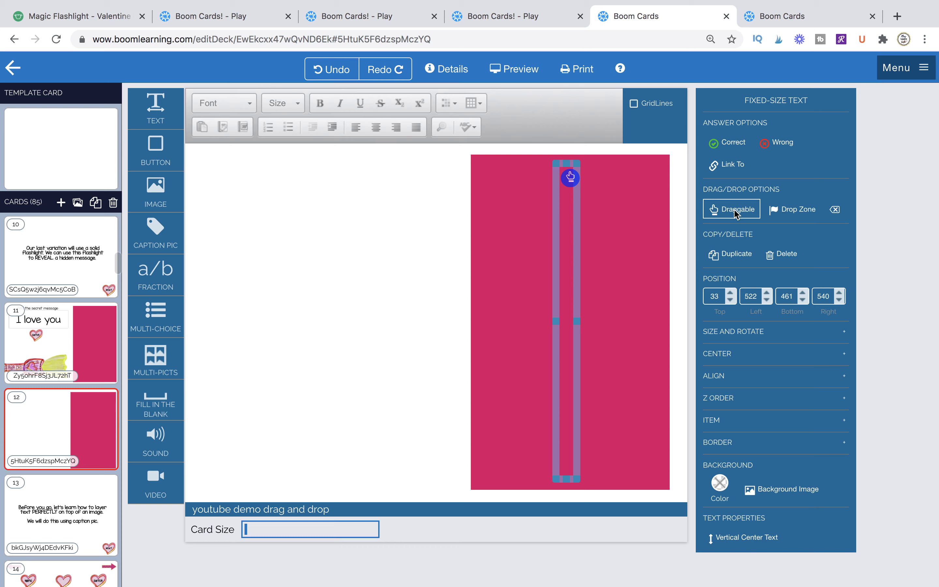
left_click(51, 341)
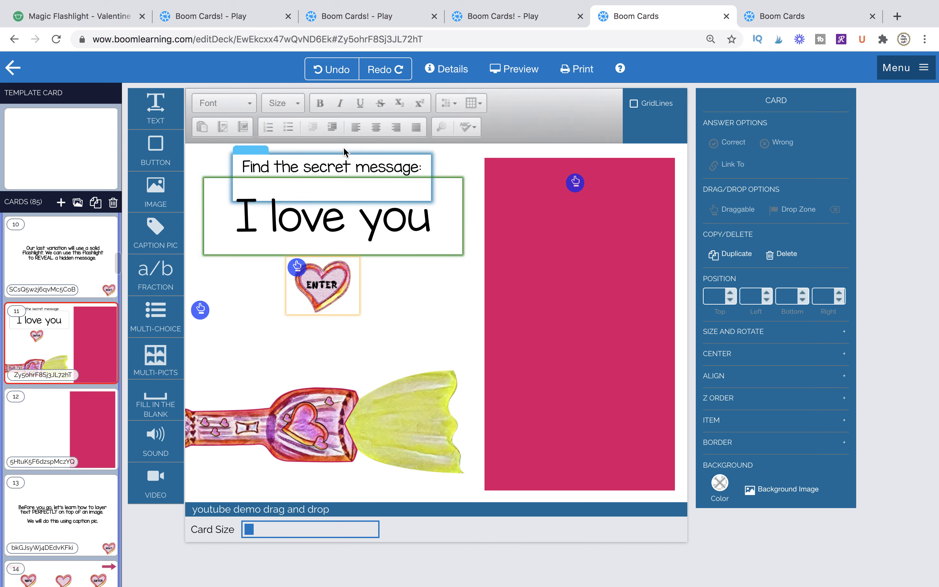
left_click(245, 155)
Paste onto card 12, delete the stray pasted text, and add a new text box.
left_click(62, 413)
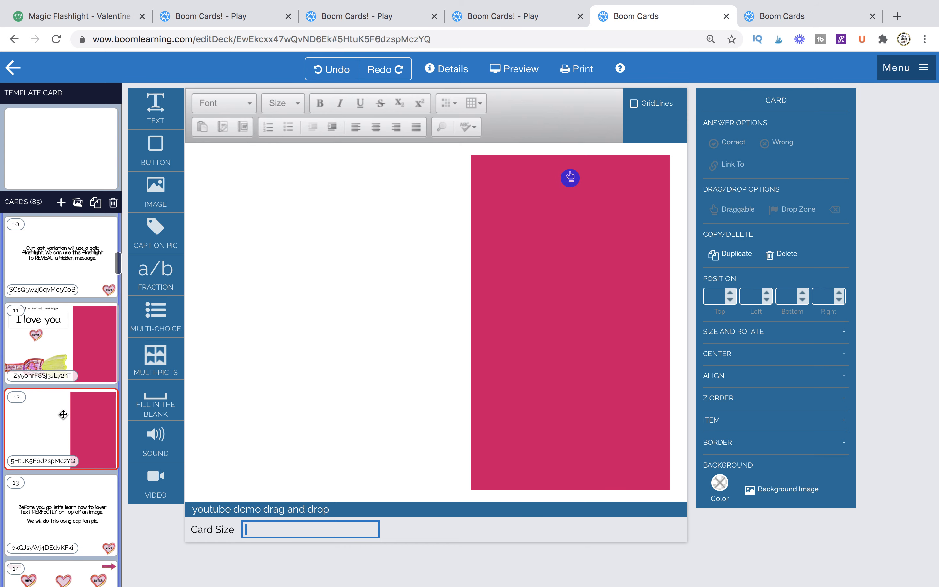
left_click(285, 255)
type("cardtopia:(Zy5ohrF8Sj3JL72hT, 0.3857540537082511)")
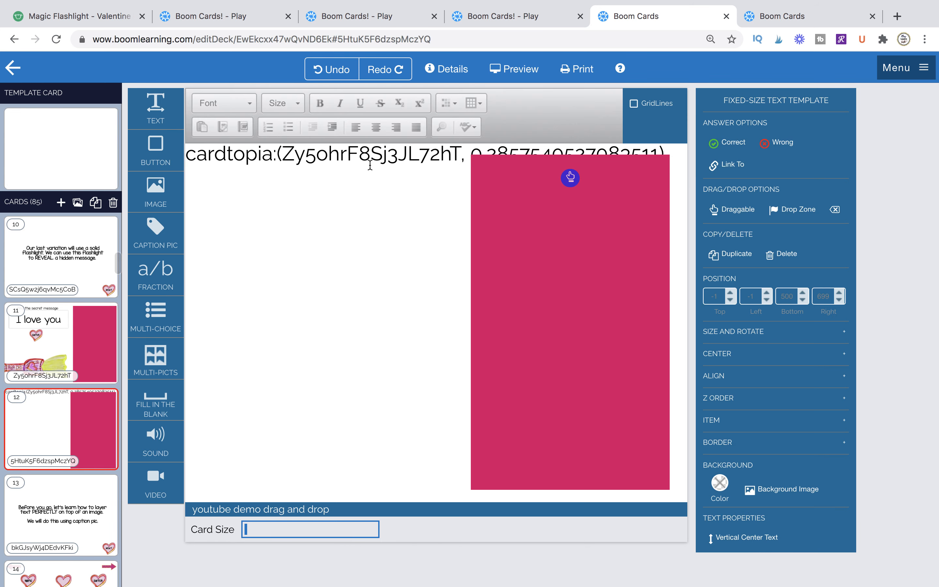
left_click(59, 329)
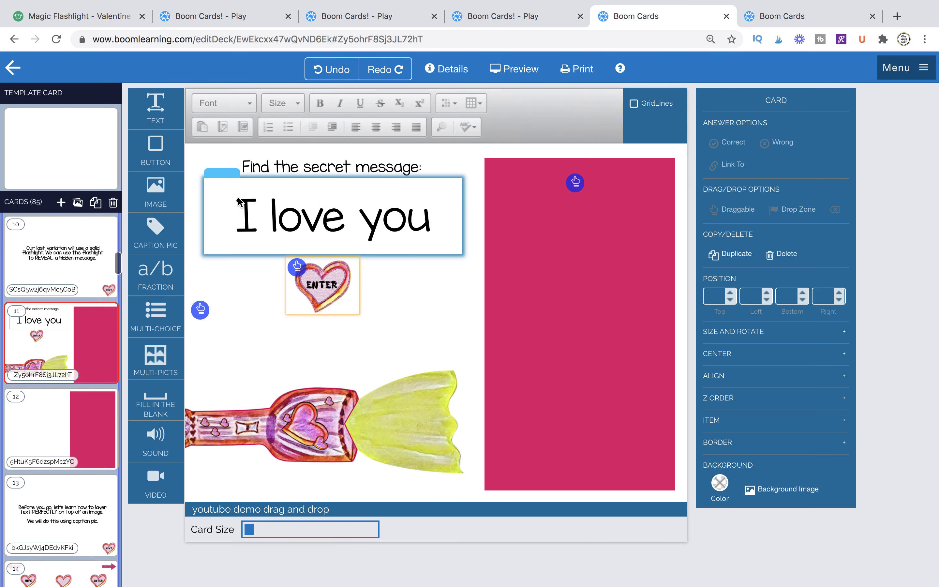
left_click(254, 155)
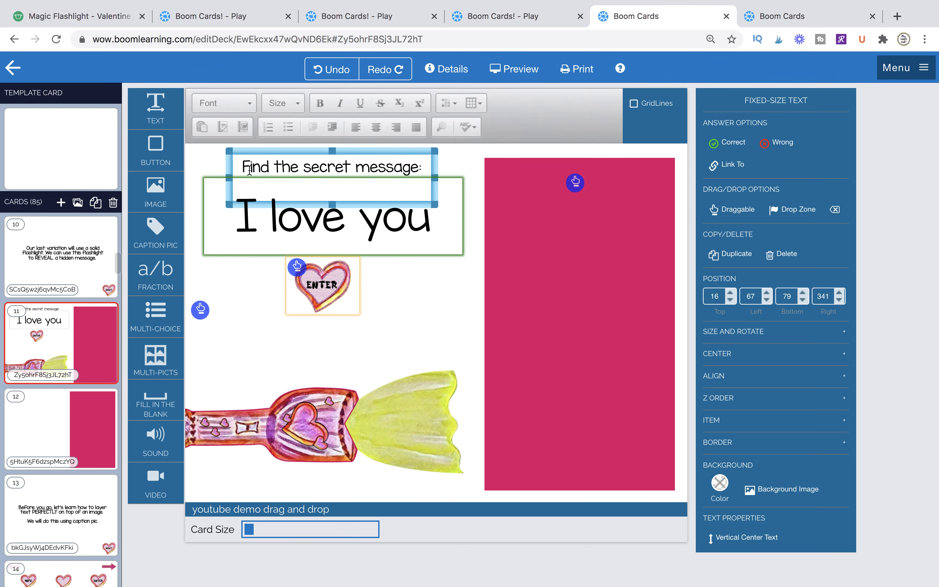
left_click(35, 431)
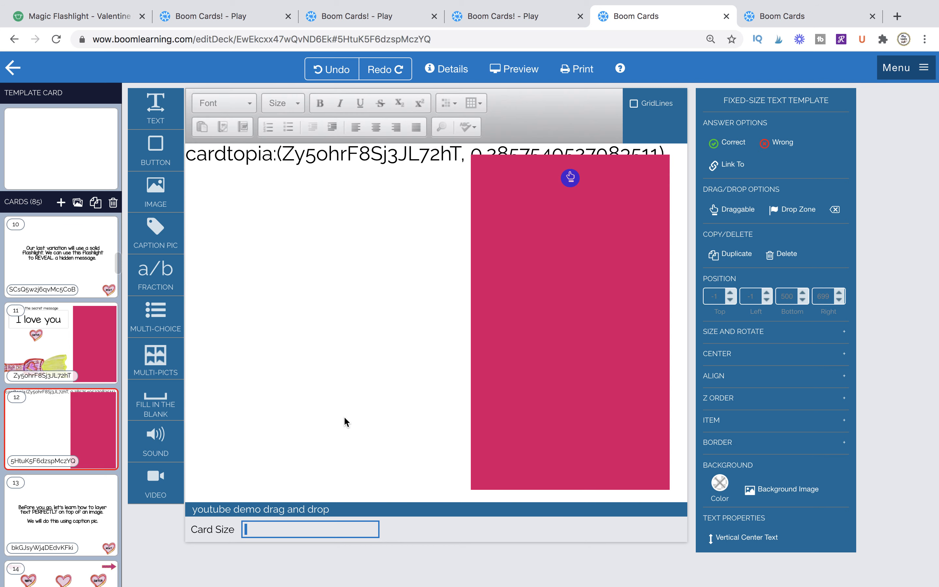
key("Delete")
left_click_drag(155, 107, 264, 239)
Replace the placeholder with 'Type the secret message:' and move it to the top-left.
left_click(303, 258)
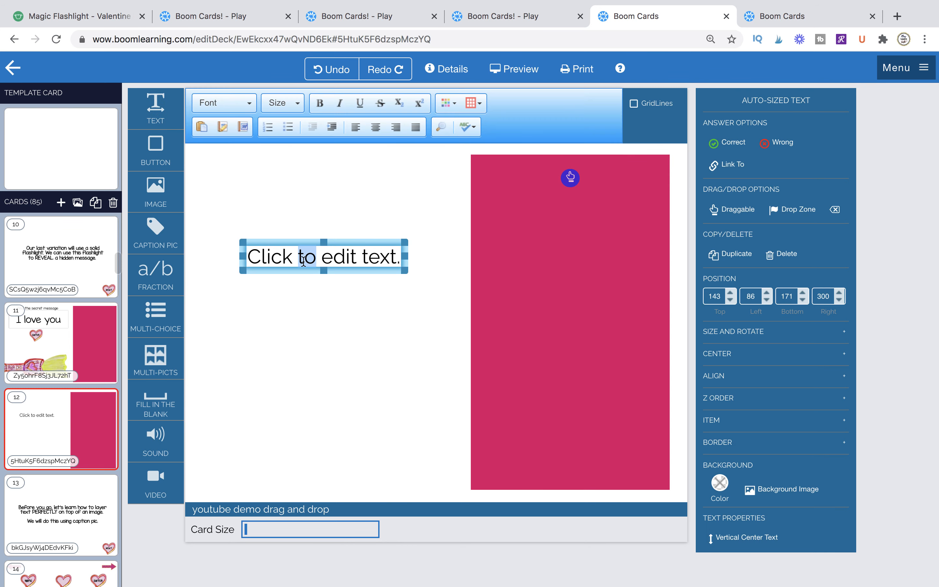
key("super+a")
type("I lov")
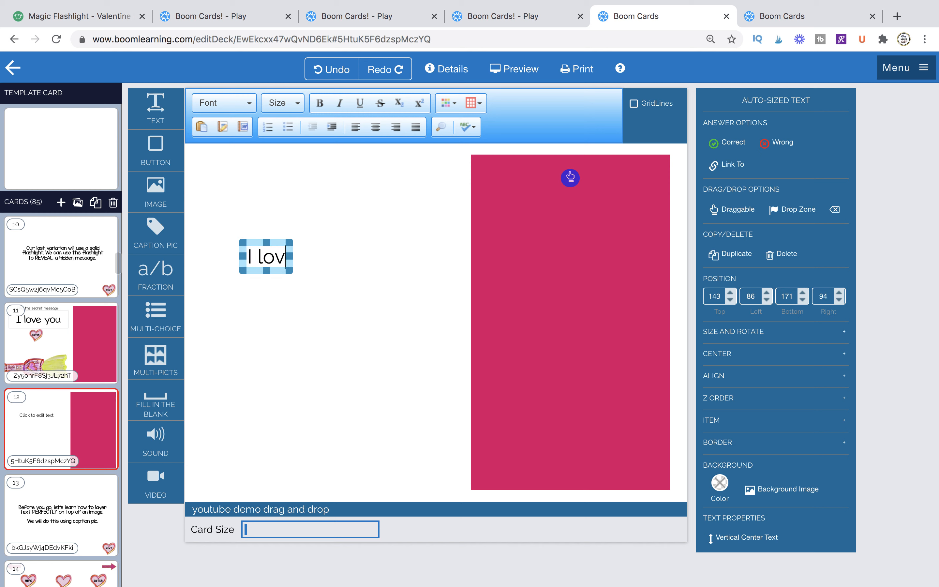
key("BackSpace")
key("BackSpace")
key("BackSpace")
key("BackSpace")
key("BackSpace")
type("T")
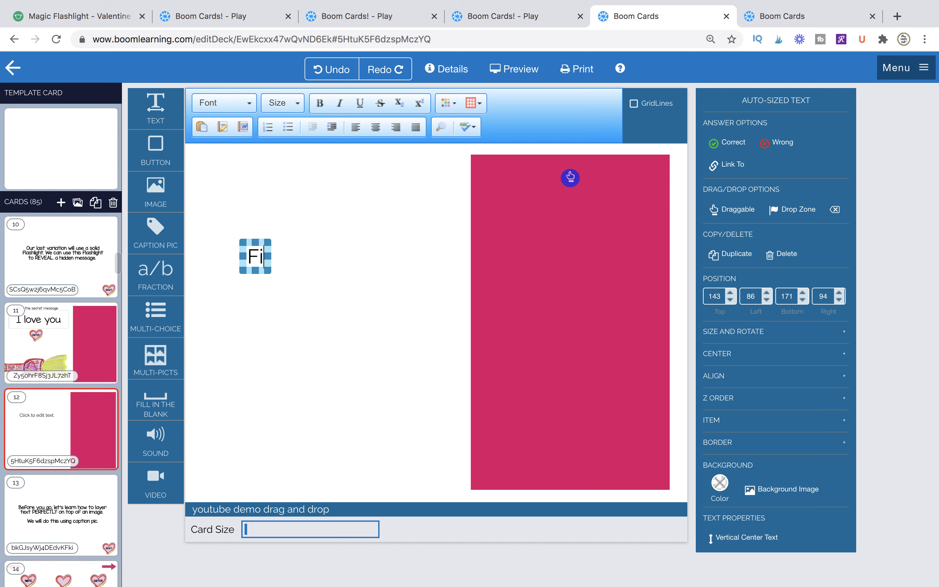
key("BackSpace")
type("Type the sec")
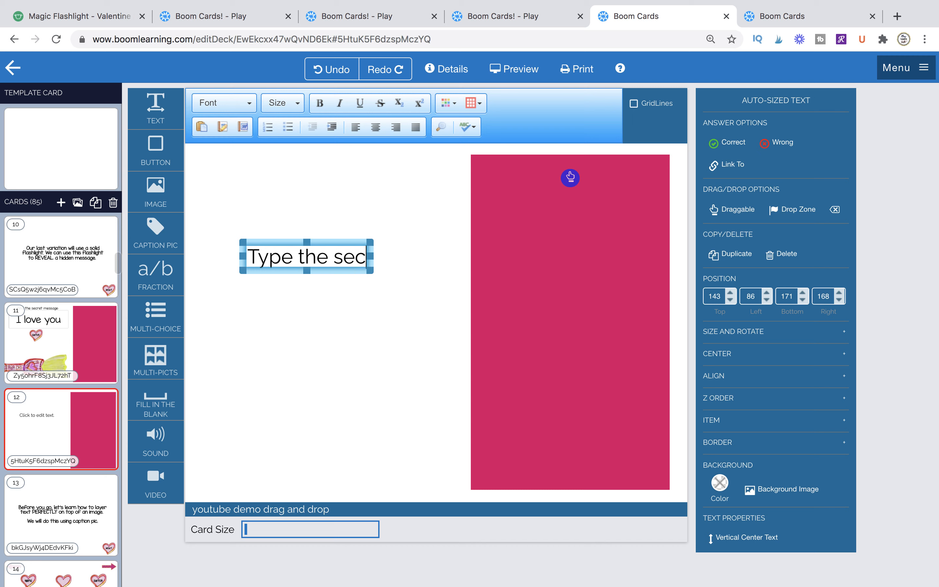
type("ret message:")
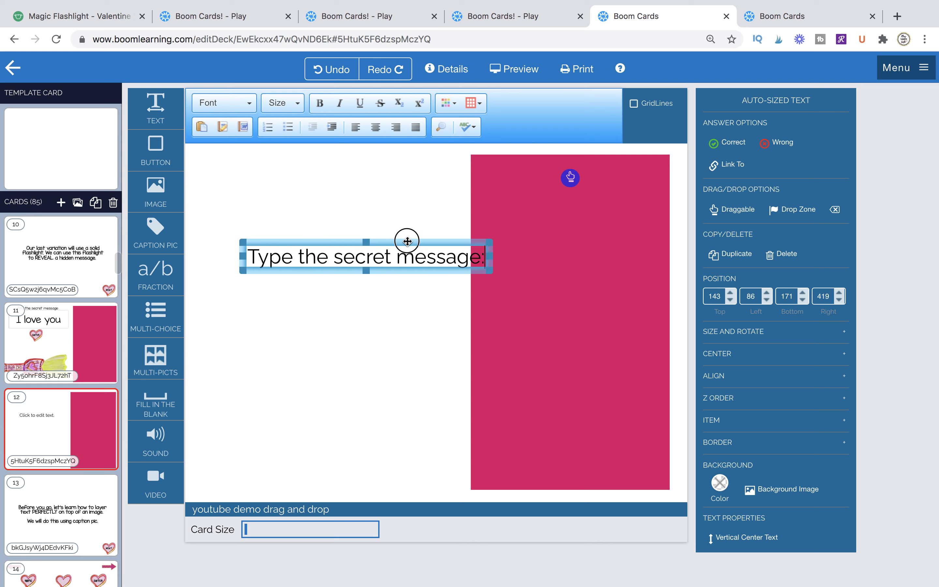
left_click_drag(405, 239, 360, 184)
Set the heading to KGMissKindergarten at size 20 and widen its box.
double_click(359, 185)
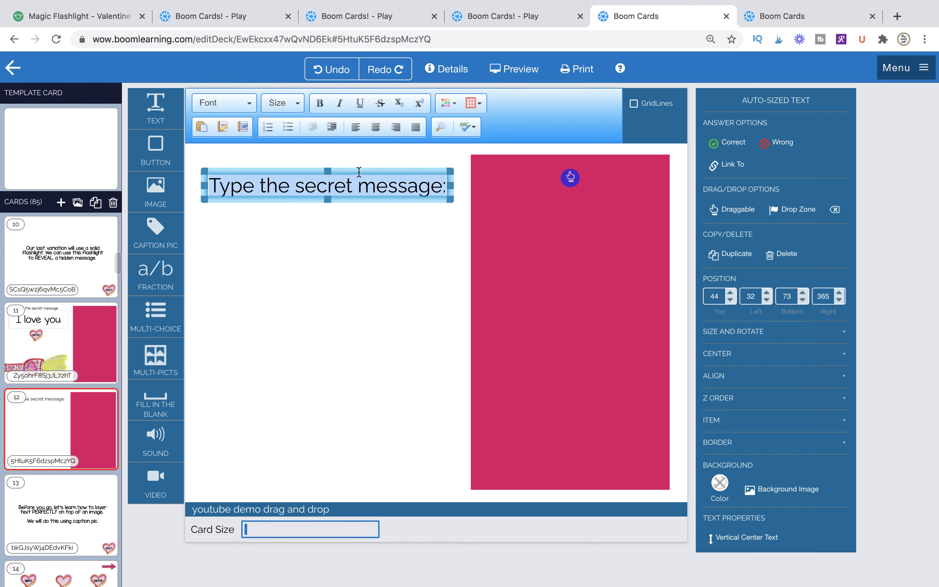
left_click(218, 104)
left_click(235, 138)
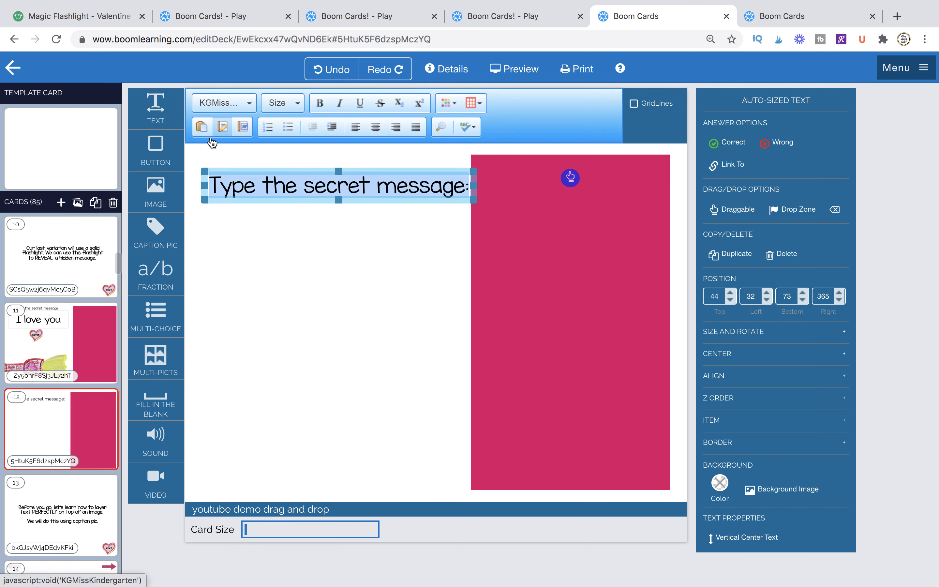
left_click(281, 103)
left_click(297, 217)
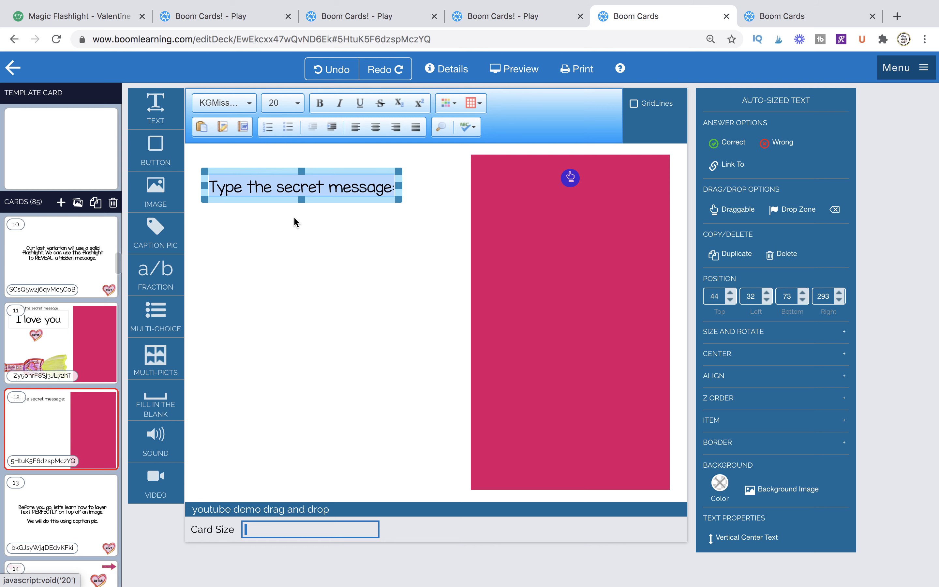
left_click_drag(402, 189, 446, 187)
left_click(245, 219)
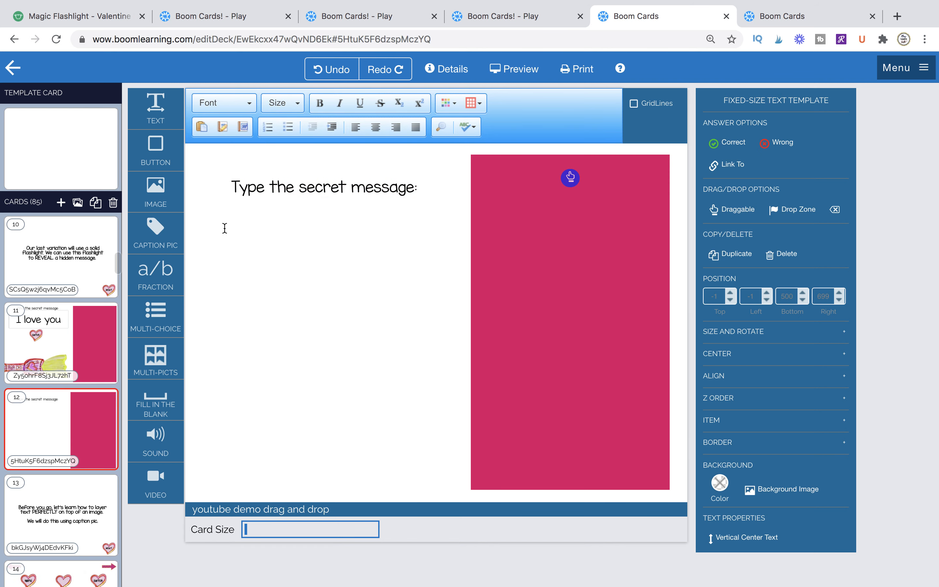
Add a fill-in-the-blank box, raise the heading slightly, and widen the box beneath it.
left_click_drag(158, 400, 294, 309)
left_click_drag(368, 314, 387, 277)
left_click_drag(235, 175, 235, 150)
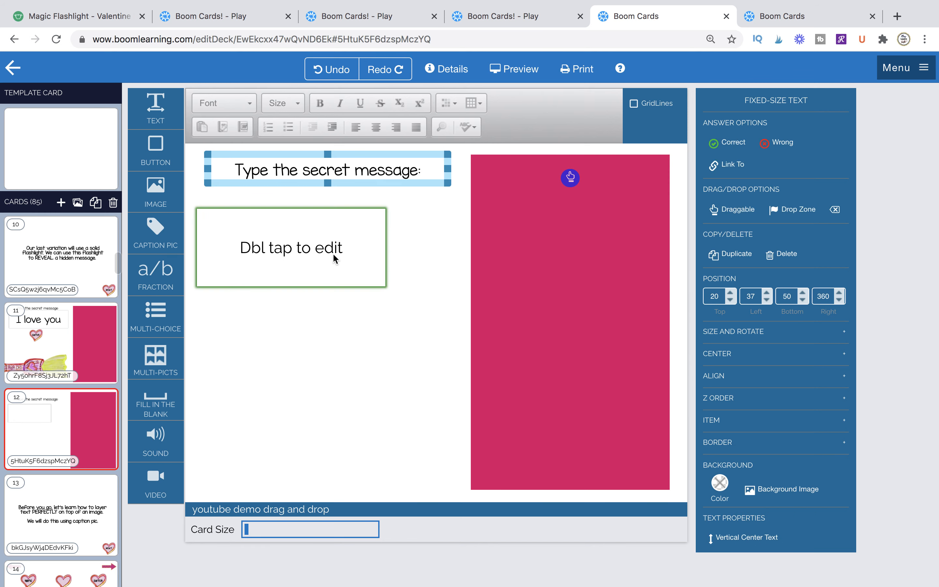
left_click(388, 248)
left_click_drag(388, 248, 461, 249)
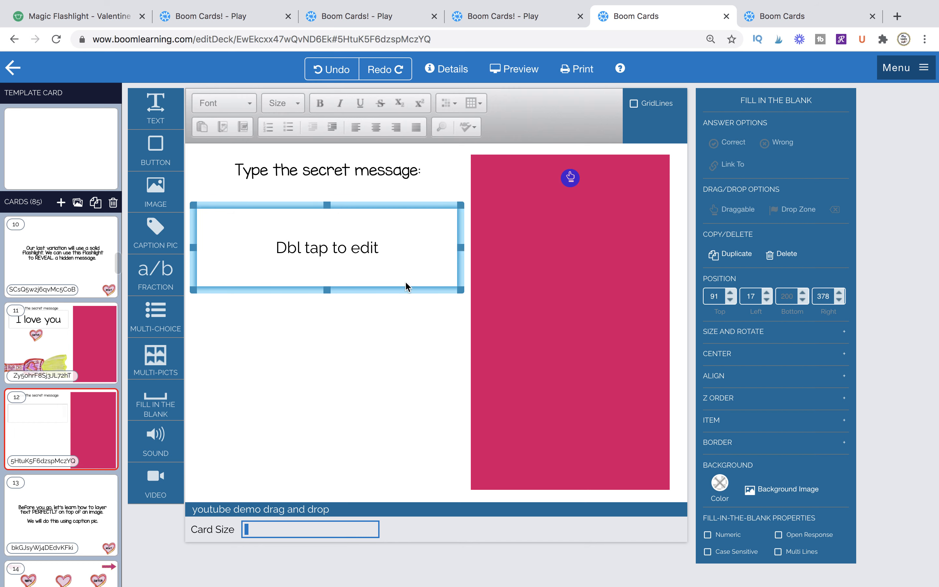
left_click_drag(328, 201, 369, 185)
left_click(344, 332)
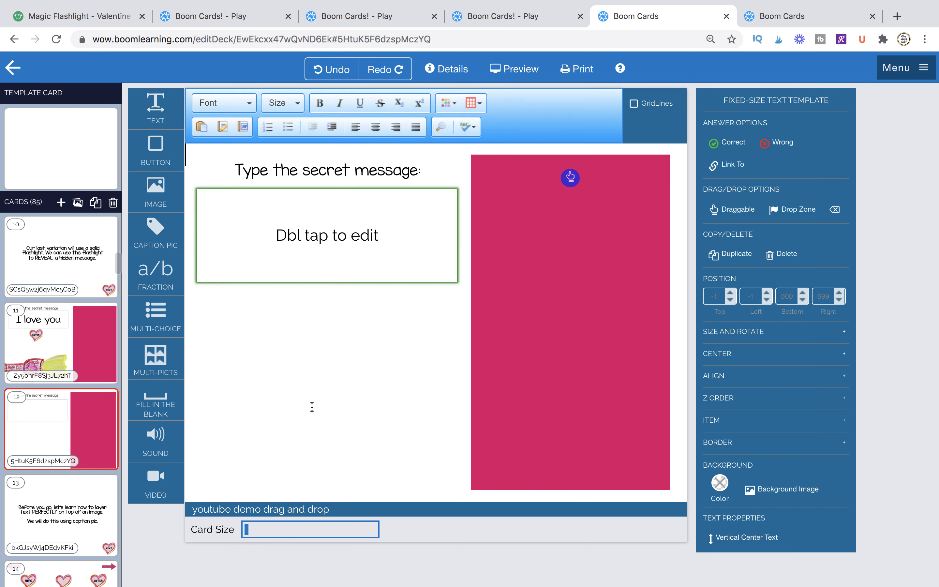
Set the blank's font to KGMissKindergarten and accept 'I love you' as its answer.
double_click(324, 264)
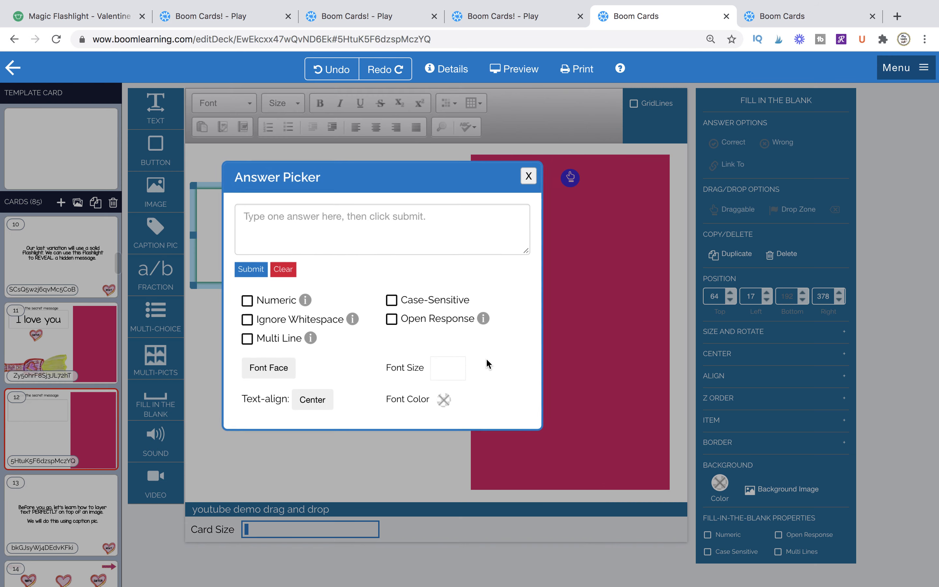
left_click(256, 371)
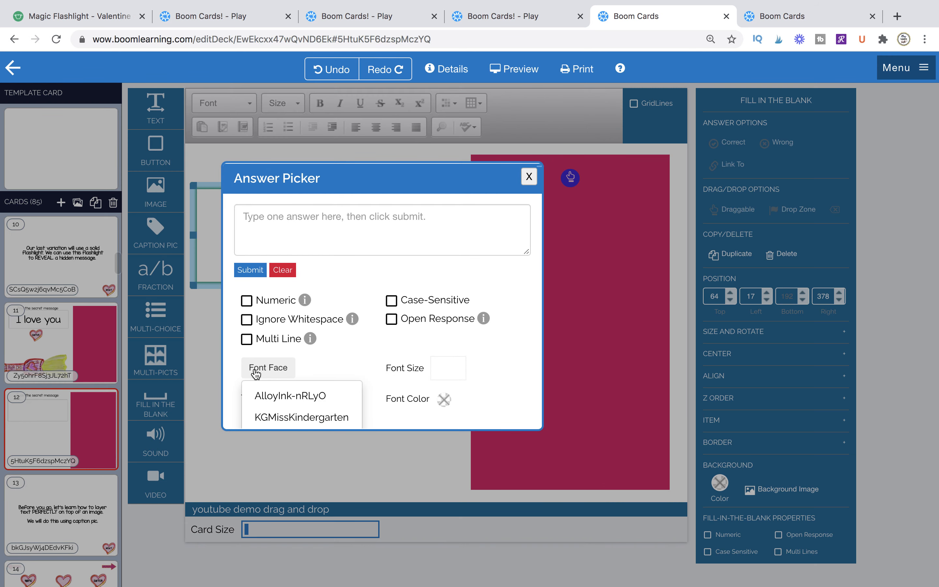
left_click(273, 417)
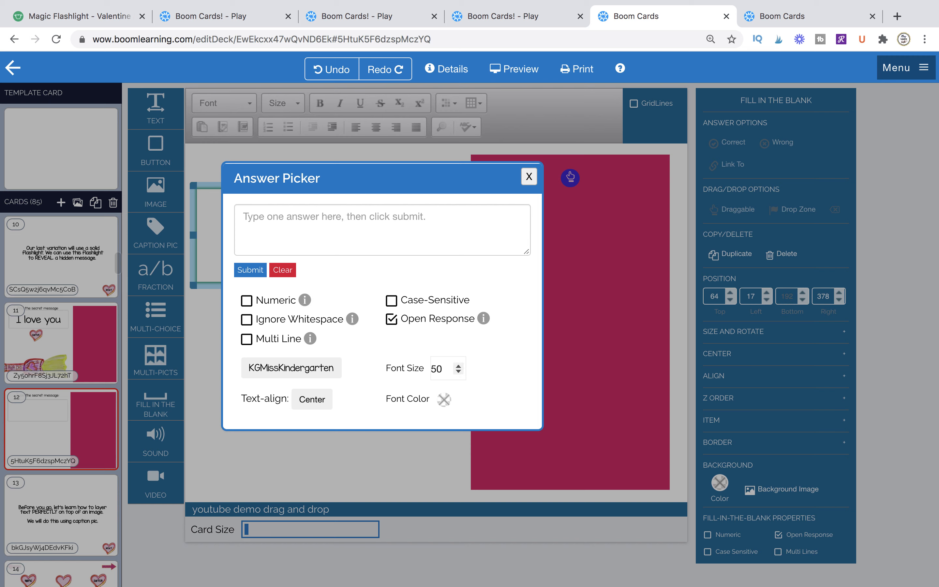
left_click(427, 225)
type("I love")
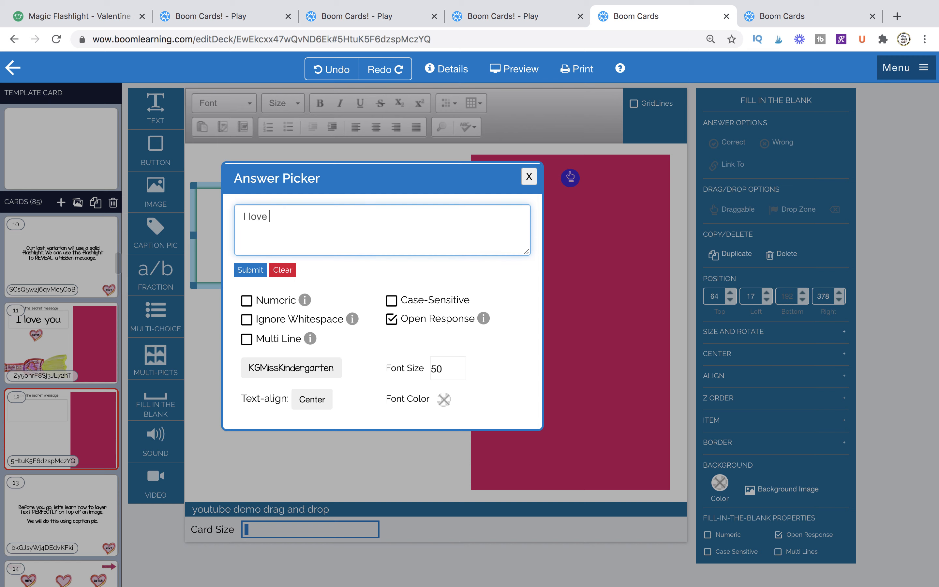
left_click(242, 279)
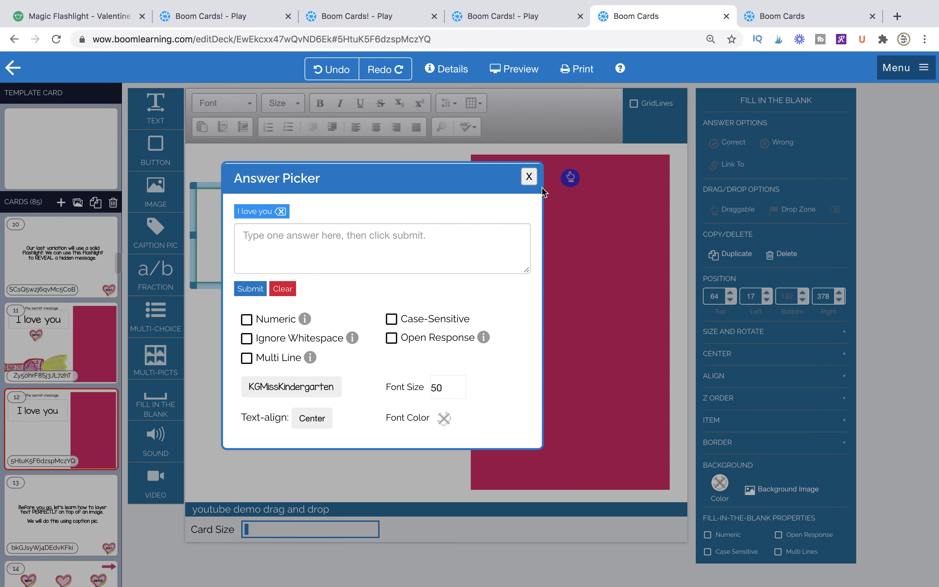
left_click(528, 179)
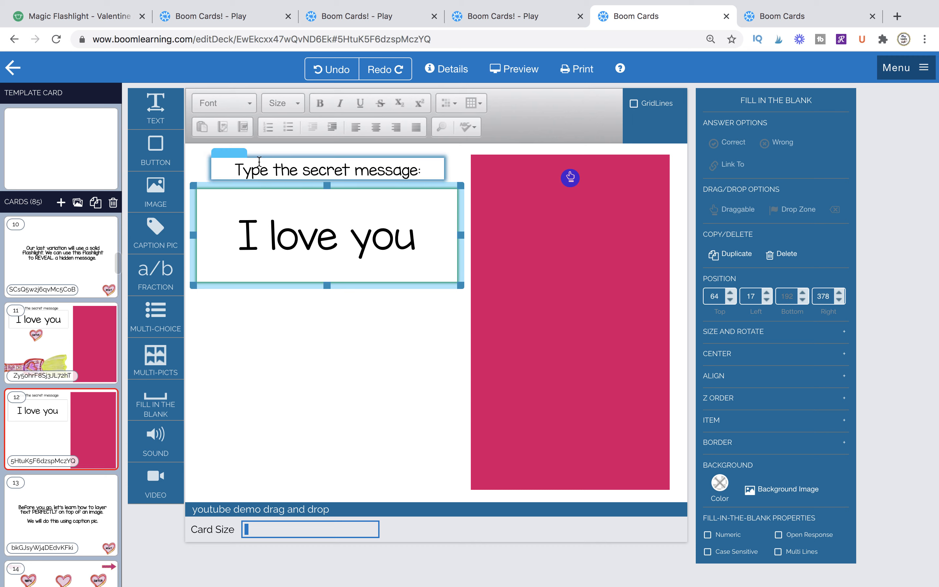
left_click(239, 155)
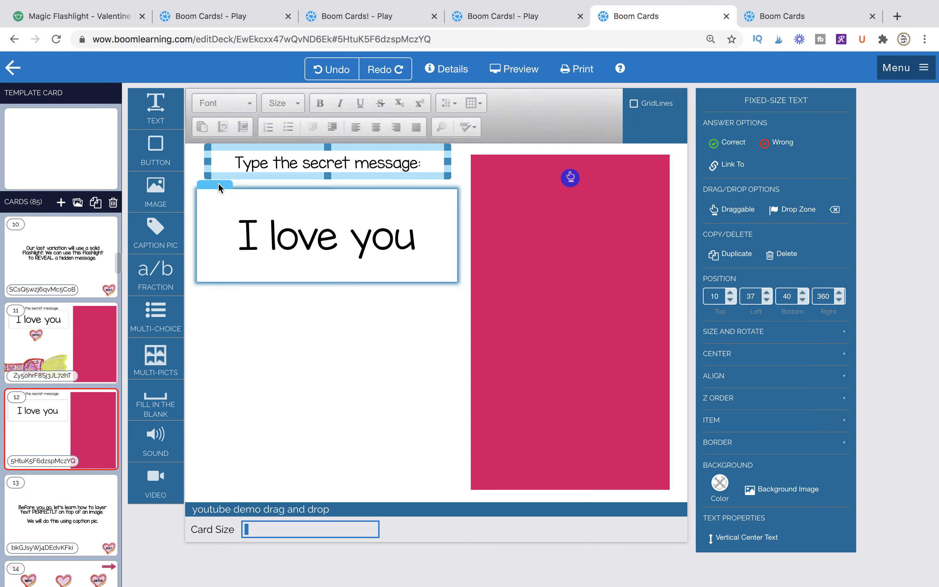
Add the ENTER heart image, shrunk and placed under the answer box.
left_click(219, 177)
left_click_drag(156, 190, 262, 328)
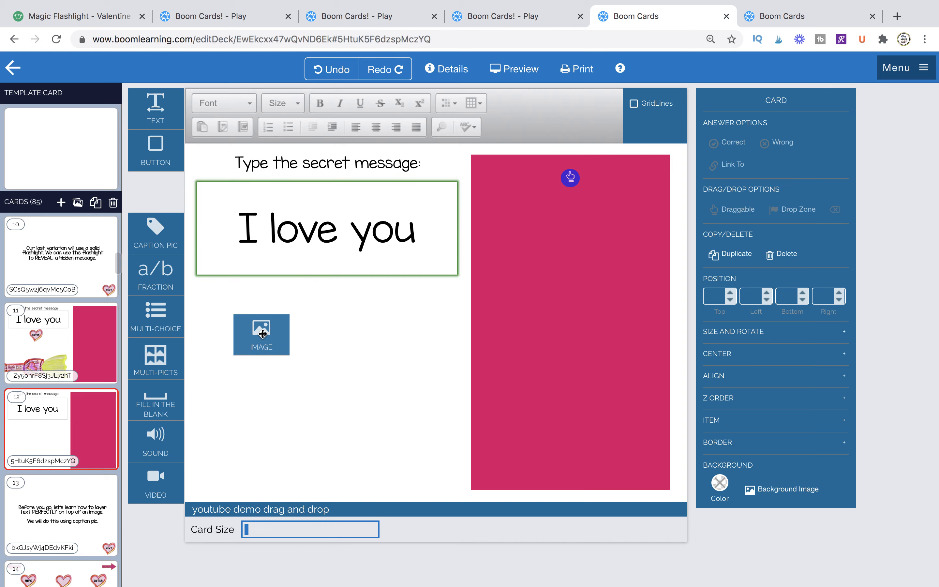
scroll(481, 449, "down", 2)
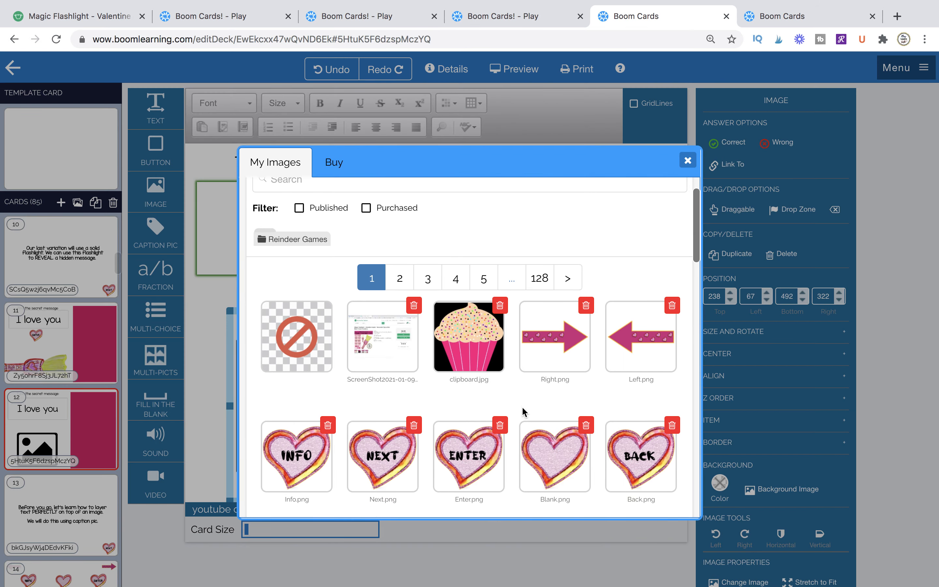
left_click(476, 453)
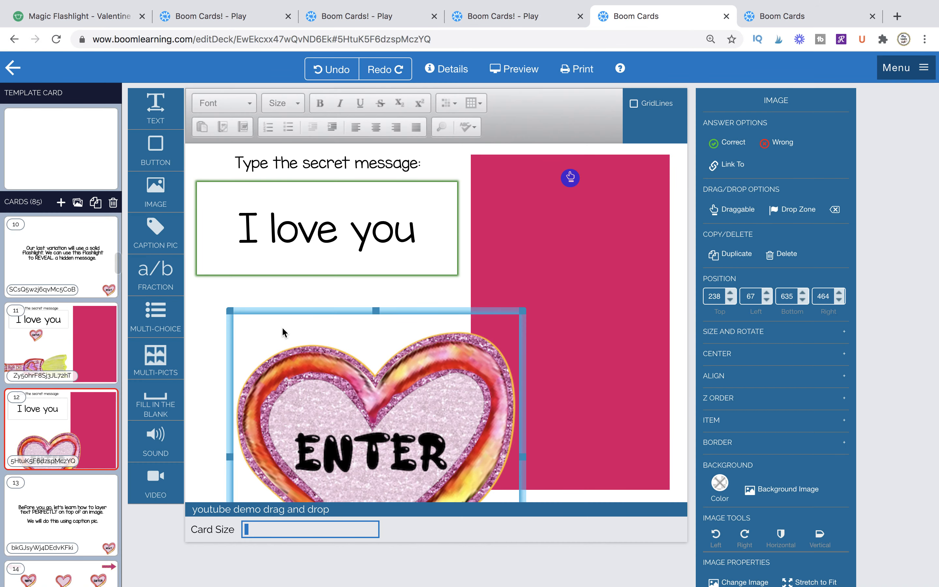
left_click_drag(233, 312, 406, 431)
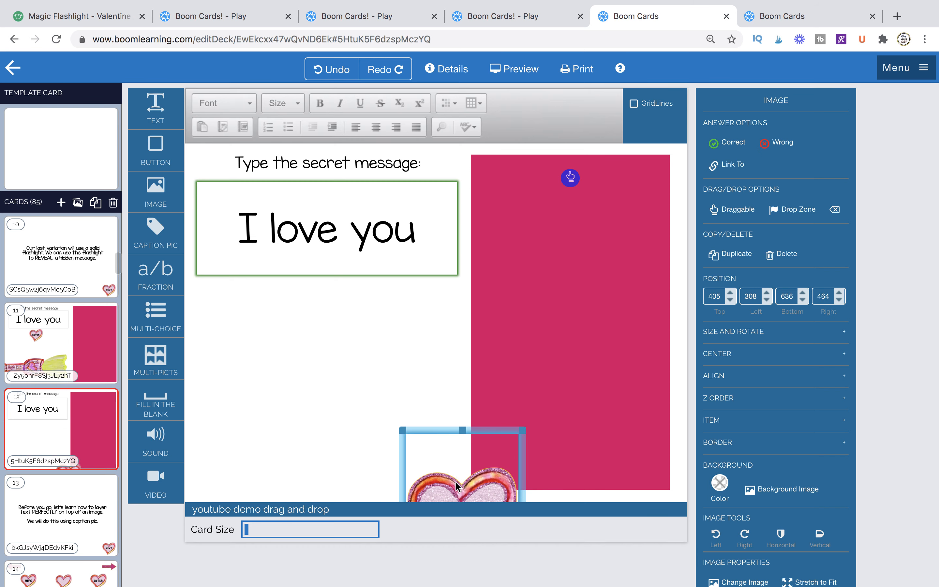
left_click_drag(453, 486, 339, 328)
left_click_drag(419, 457, 358, 333)
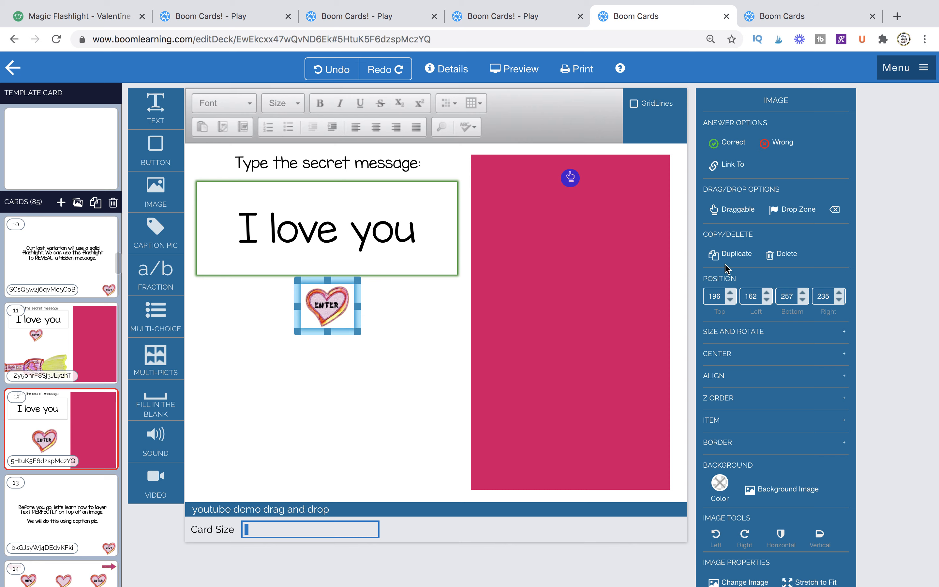
Link the heart to the next card with Conditional Link on, then nudge it left.
left_click(731, 171)
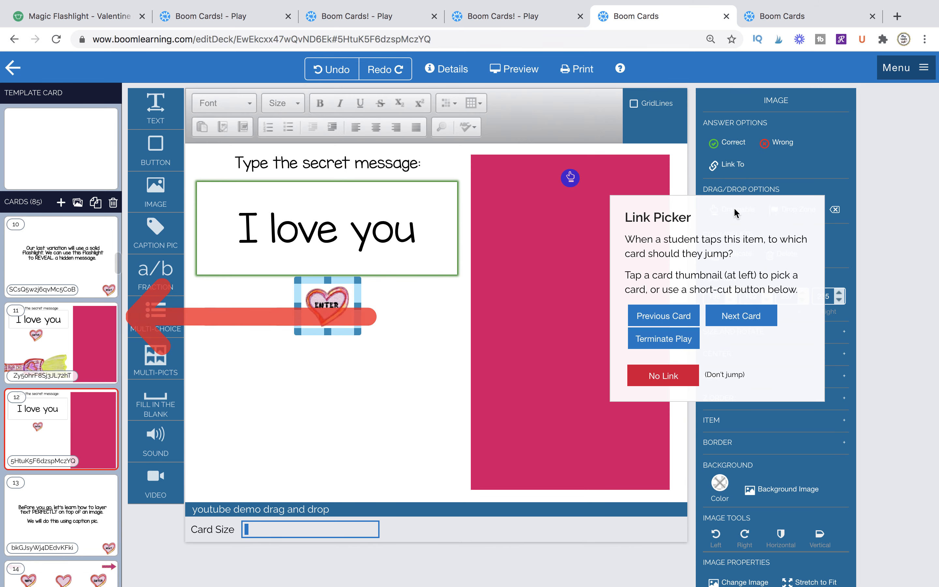
left_click(736, 315)
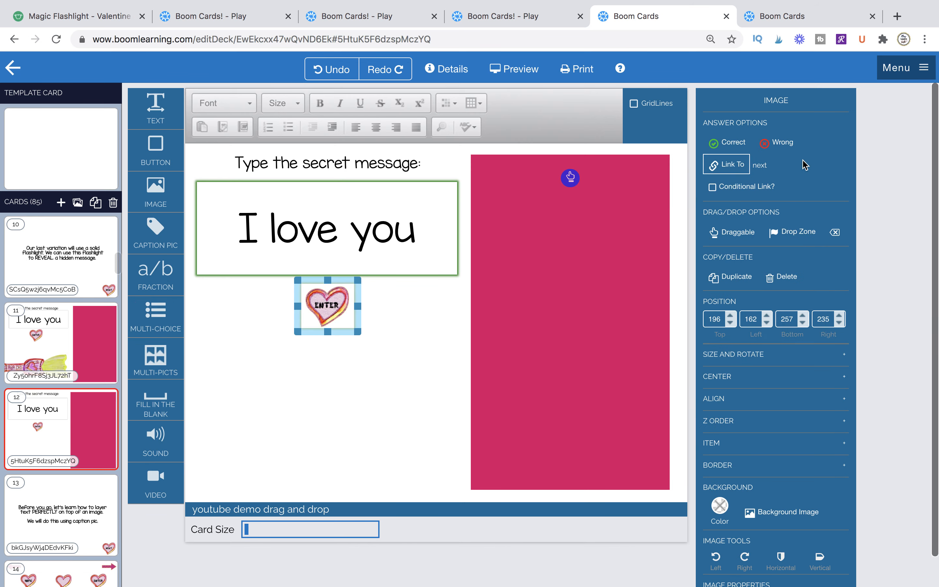
left_click(729, 189)
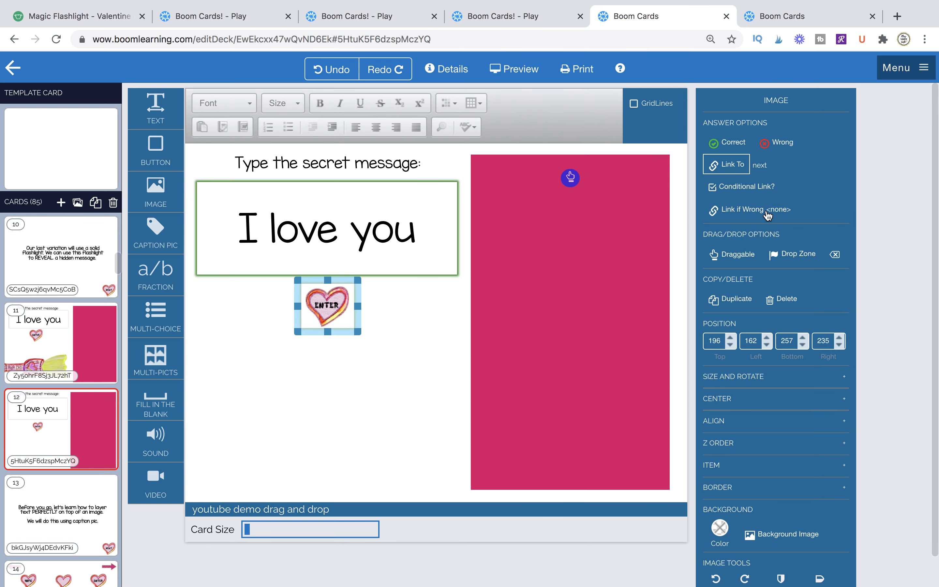
double_click(338, 306)
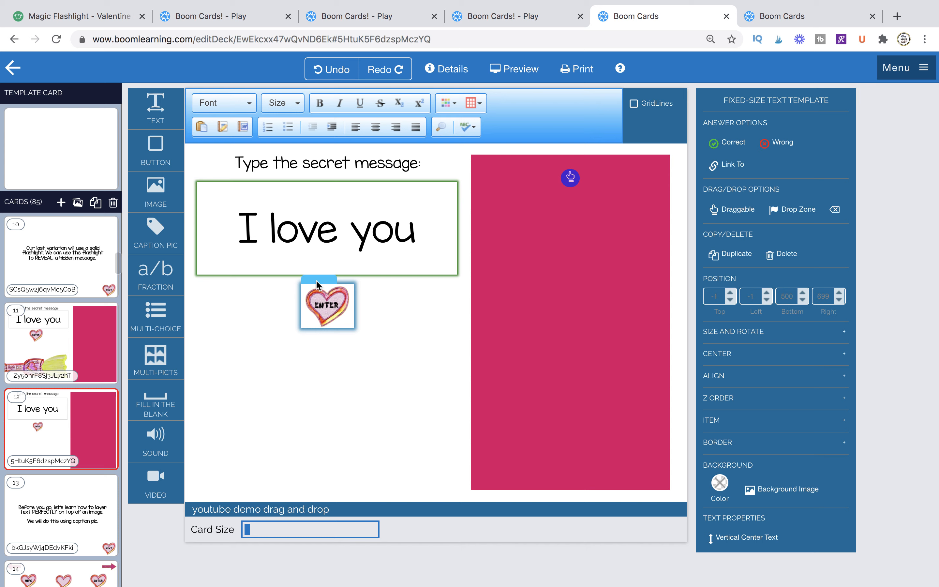
left_click_drag(317, 281, 308, 280)
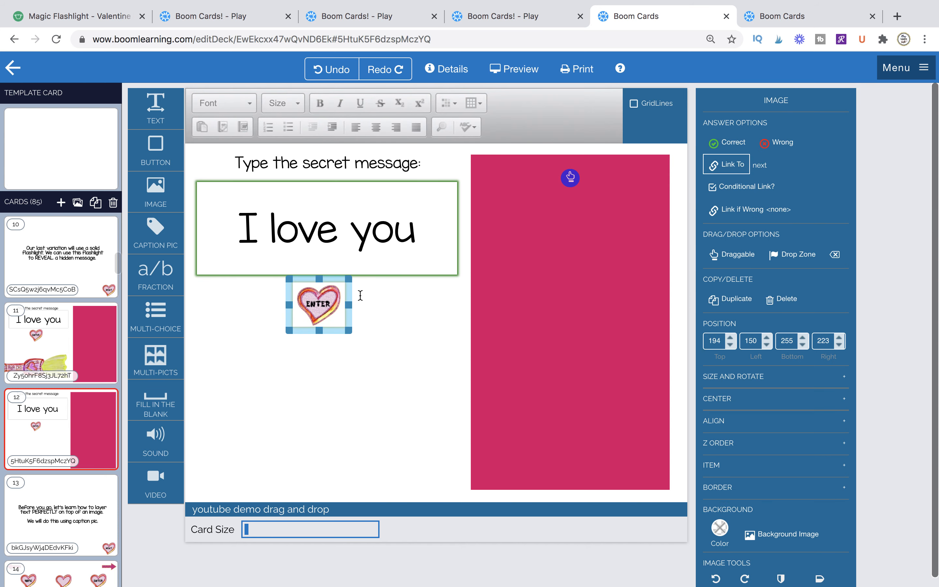
left_click(344, 357)
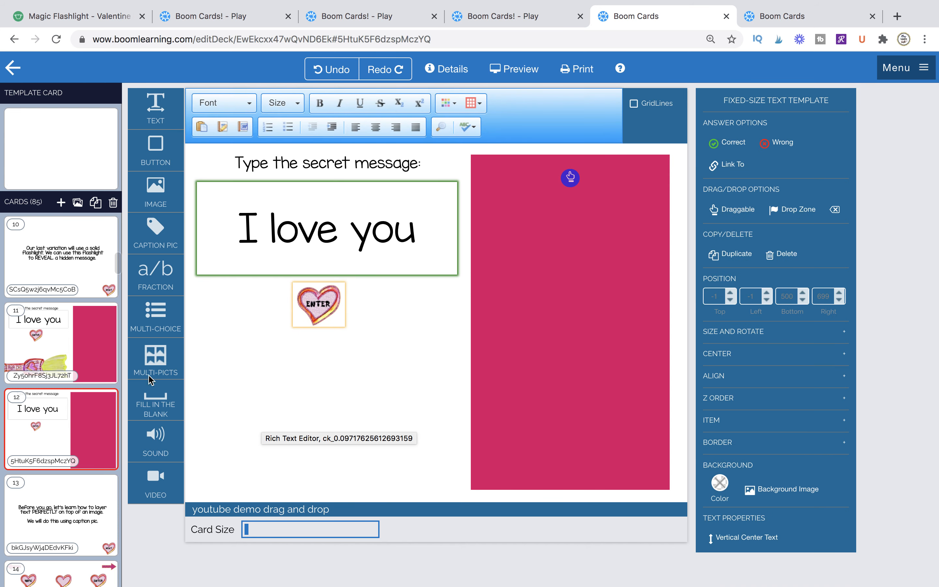
left_click_drag(156, 190, 304, 388)
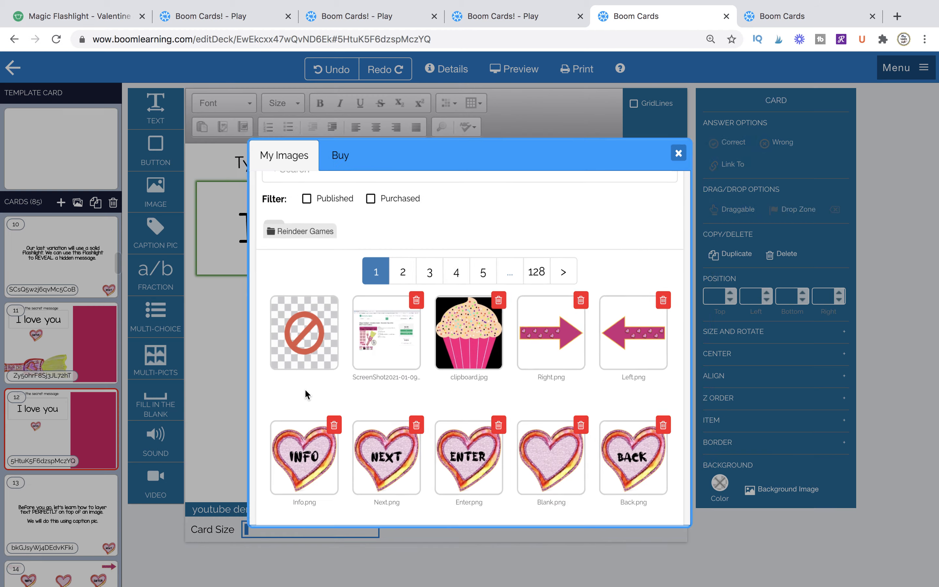
scroll(461, 428, "down", 3)
scroll(460, 427, "down", 6)
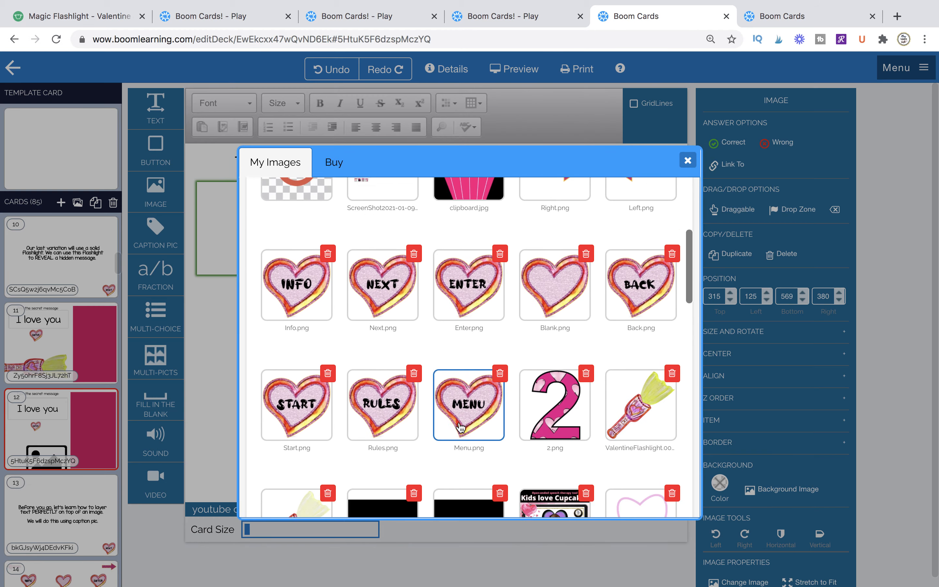
left_click(647, 230)
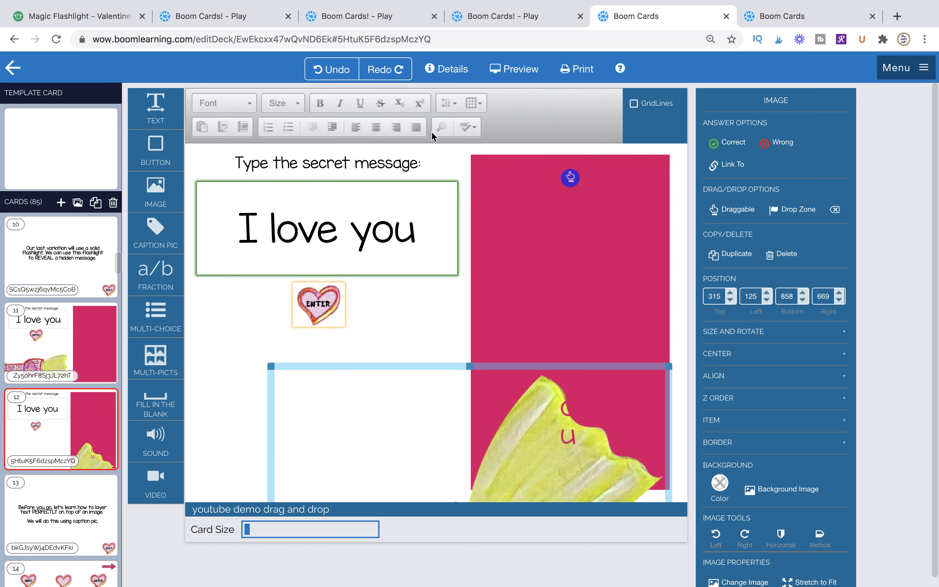
left_click_drag(375, 456, 331, 277)
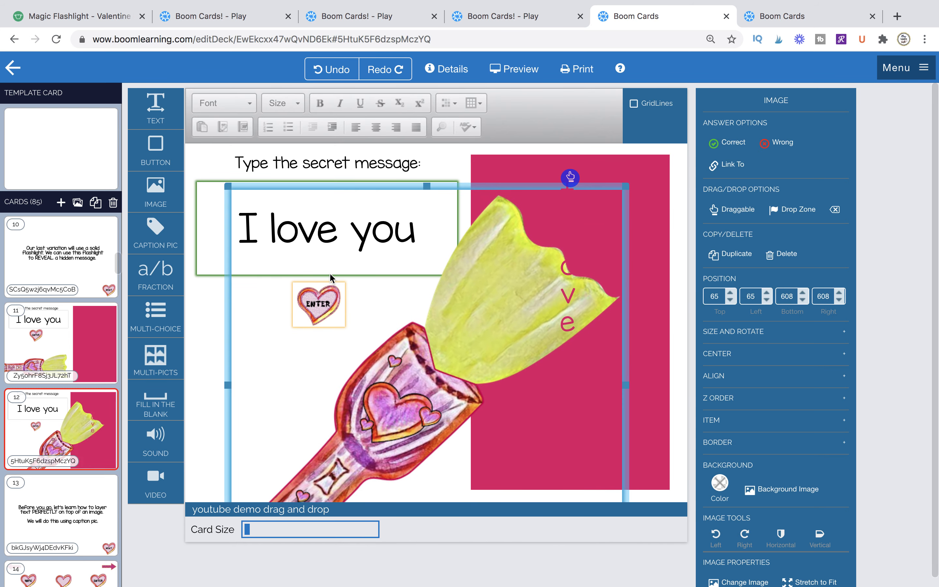
key("Delete")
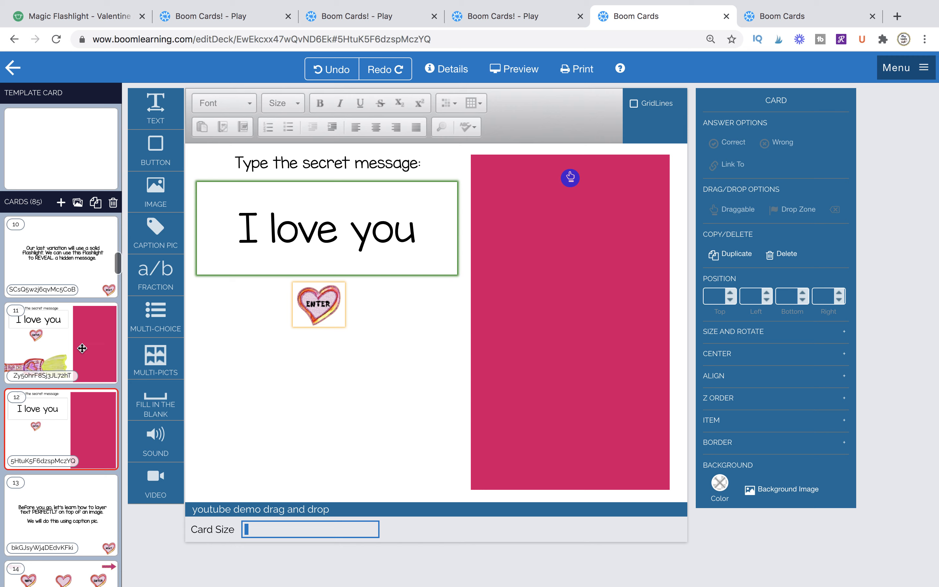
left_click(85, 438)
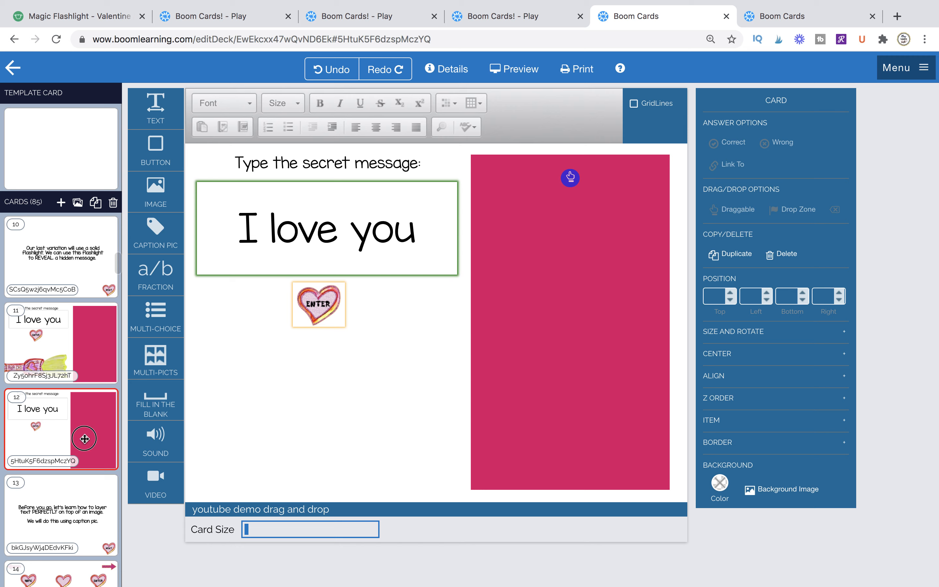
Add card 13 with an enlarged ValentineFlashlight image rotated 44°.
left_click(61, 202)
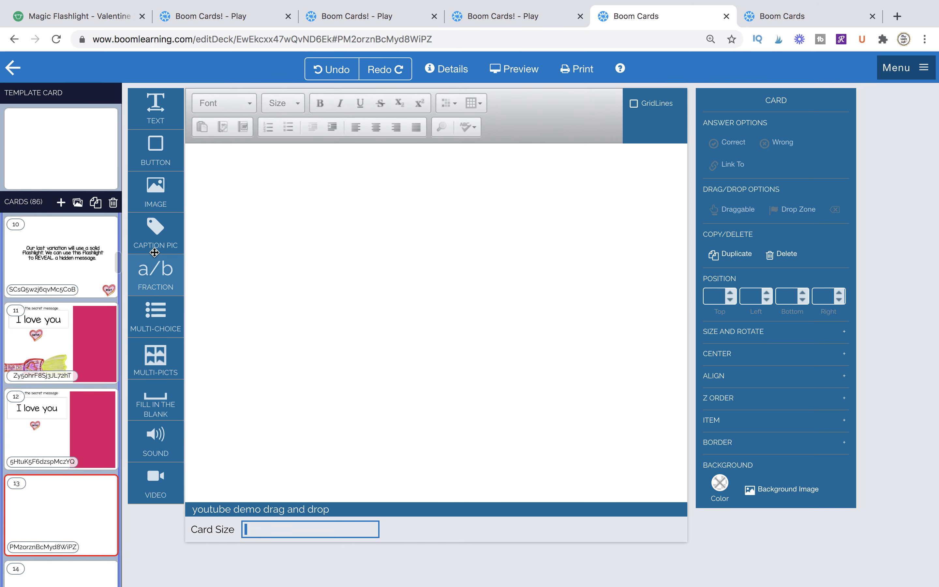
left_click_drag(155, 191, 350, 283)
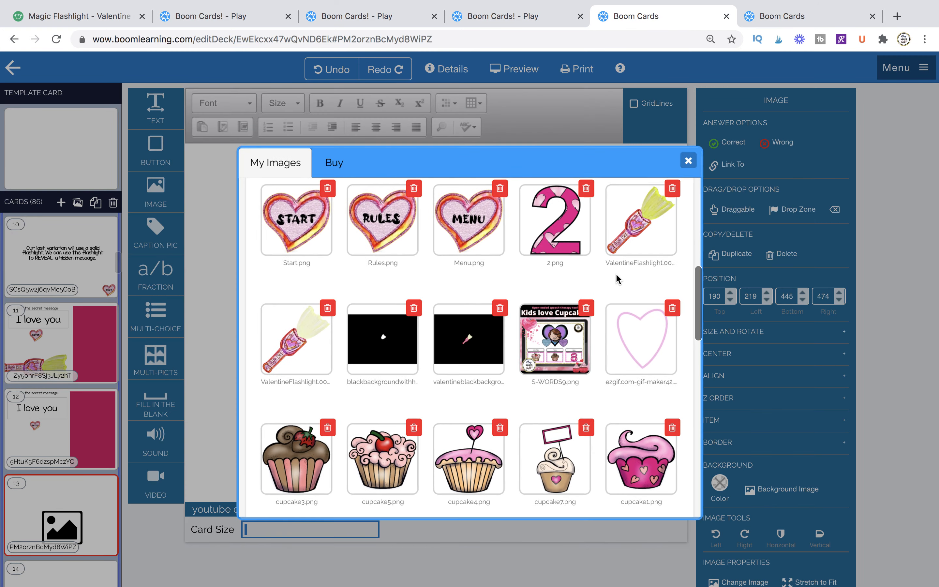
left_click(643, 212)
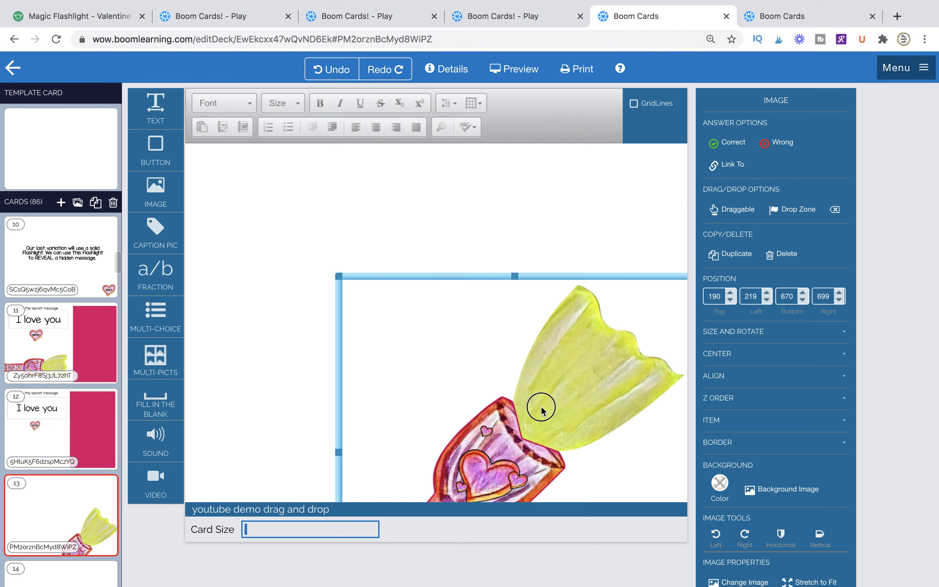
left_click_drag(542, 408, 482, 266)
left_click_drag(631, 311, 679, 334)
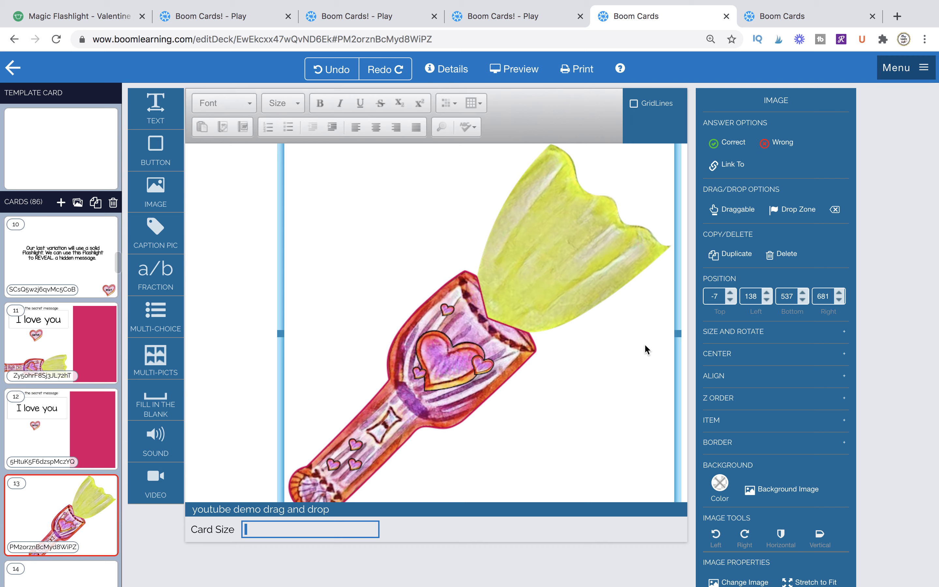
left_click(771, 332)
left_click(784, 347)
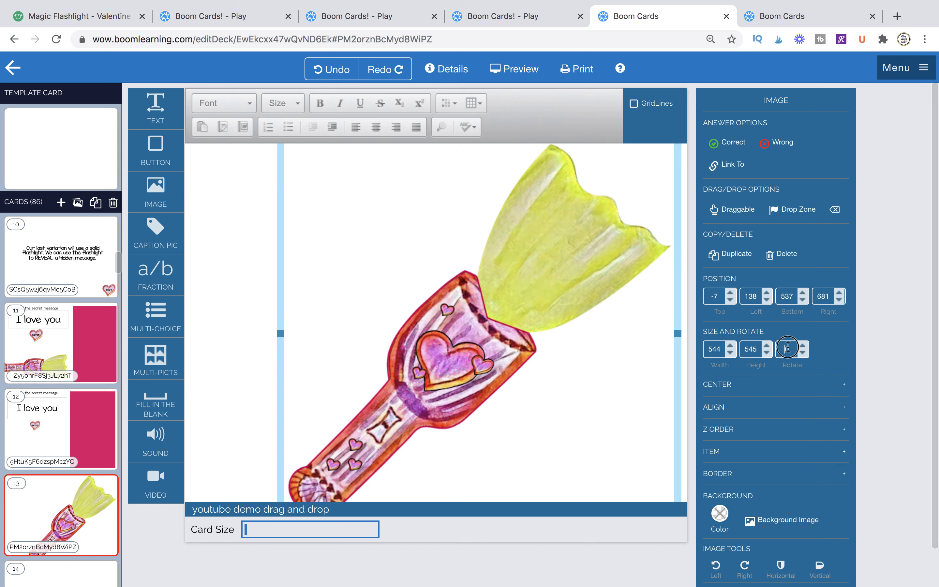
type("44")
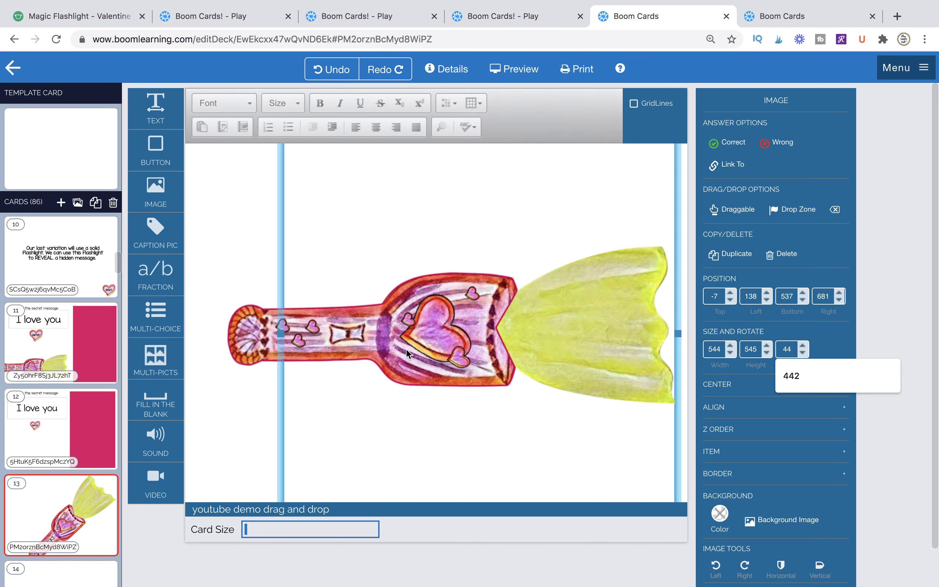
Resize and reposition the flashlight, make it draggable, then return to card 12.
left_click(236, 428)
left_click(326, 451)
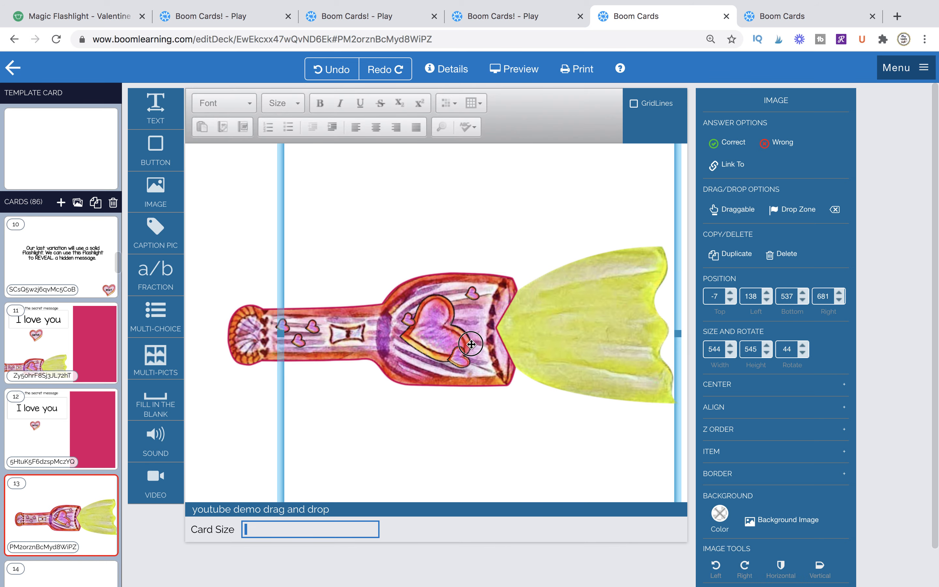
left_click_drag(471, 344, 463, 252)
left_click_drag(274, 444, 190, 369)
left_click_drag(394, 272, 386, 359)
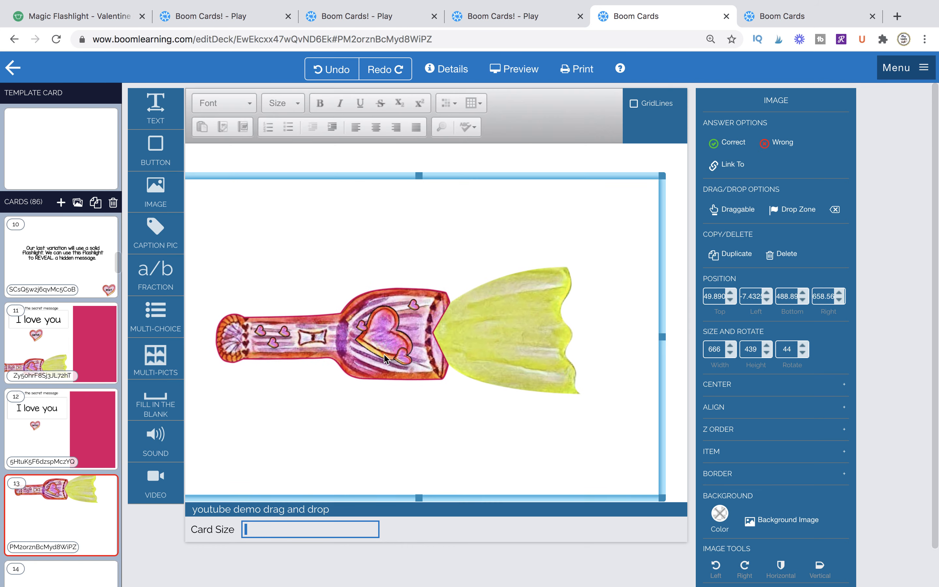
left_click(731, 209)
left_click_drag(462, 325, 527, 322)
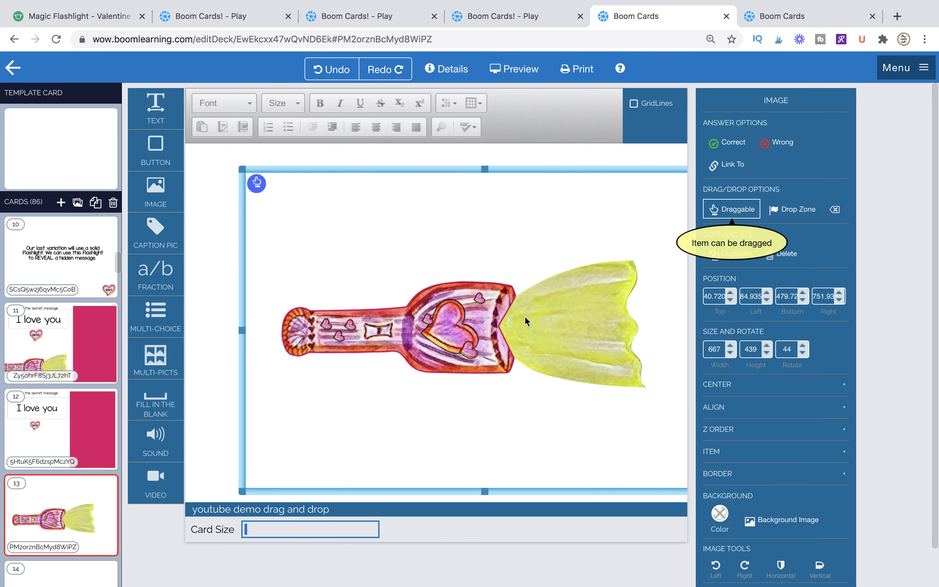
left_click(268, 215)
left_click(268, 169)
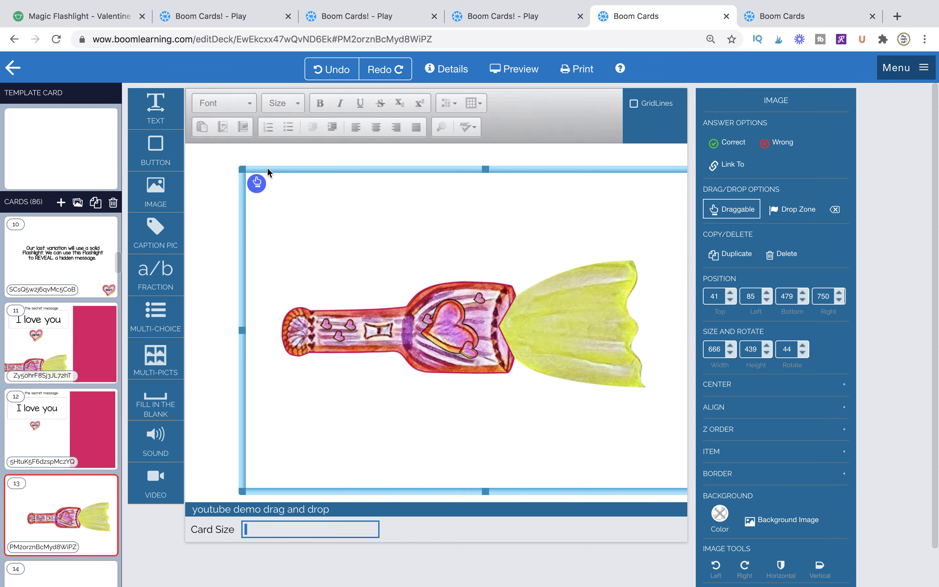
left_click(34, 432)
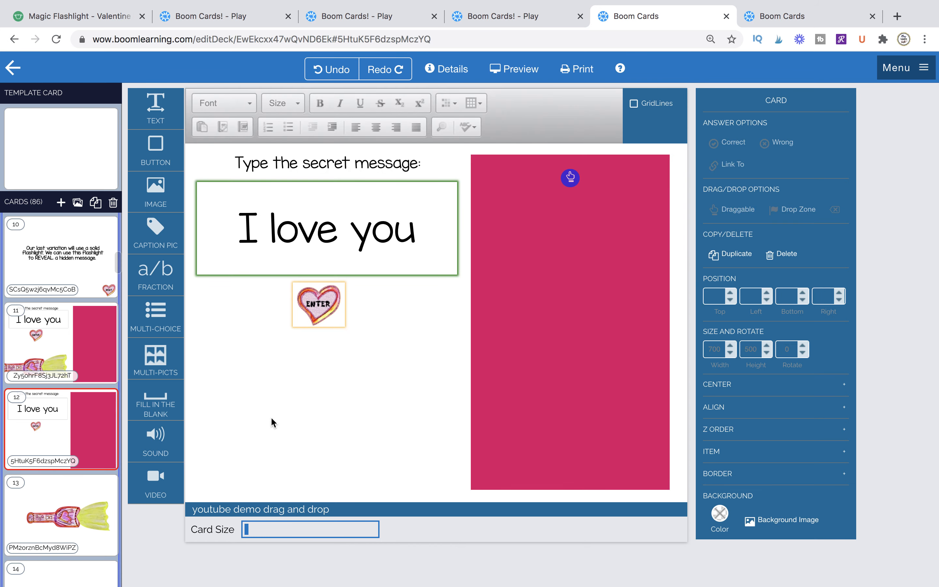
Paste the flashlight onto card 12, shrink it, and lower it to the bottom edge.
key("super+v")
left_click_drag(491, 305, 518, 209)
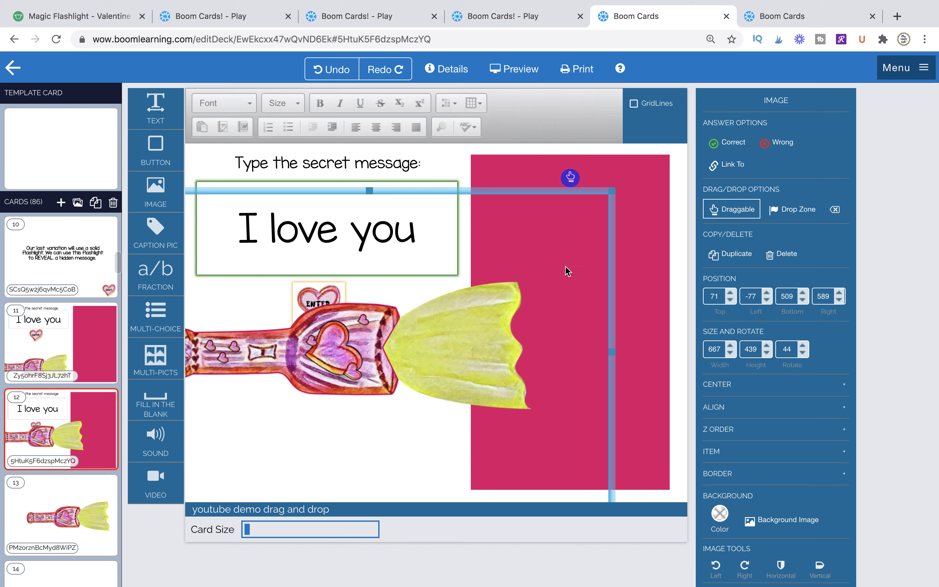
left_click_drag(612, 190, 495, 181)
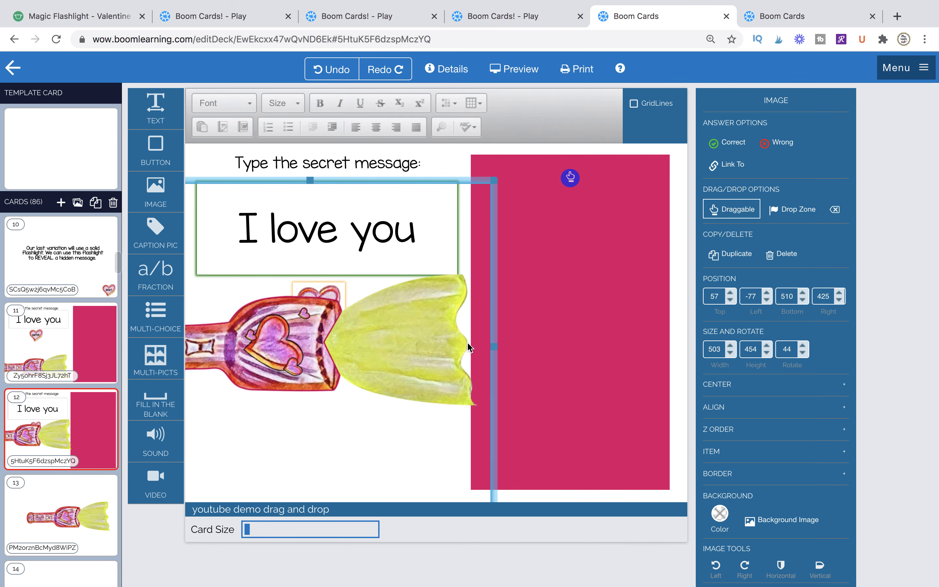
left_click_drag(495, 352, 490, 350)
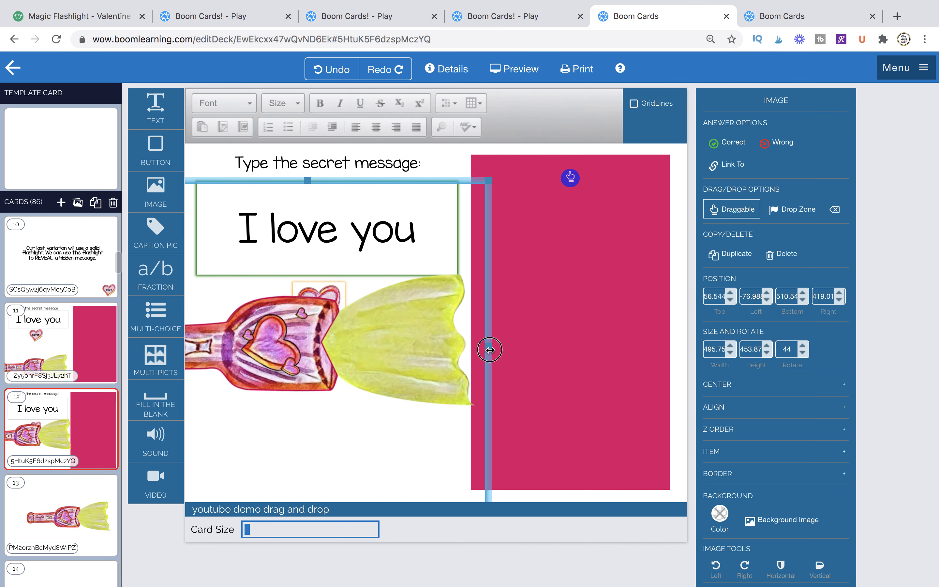
left_click_drag(433, 347, 433, 399)
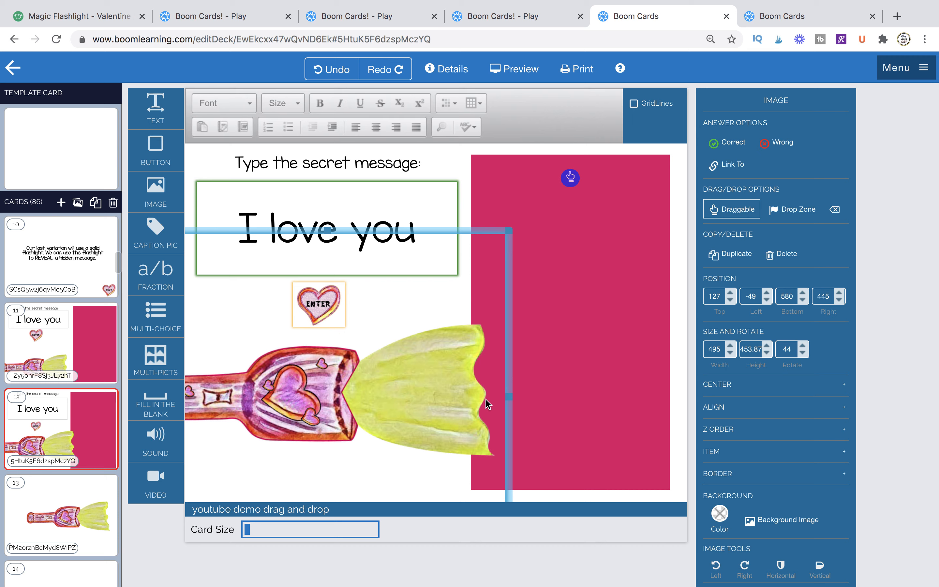
left_click_drag(445, 379, 489, 455)
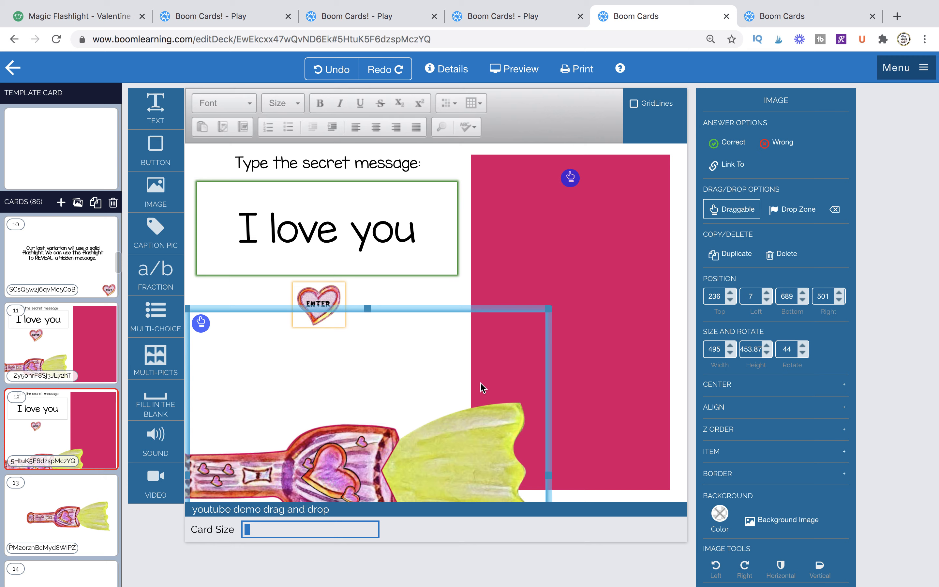
left_click_drag(482, 450, 482, 472)
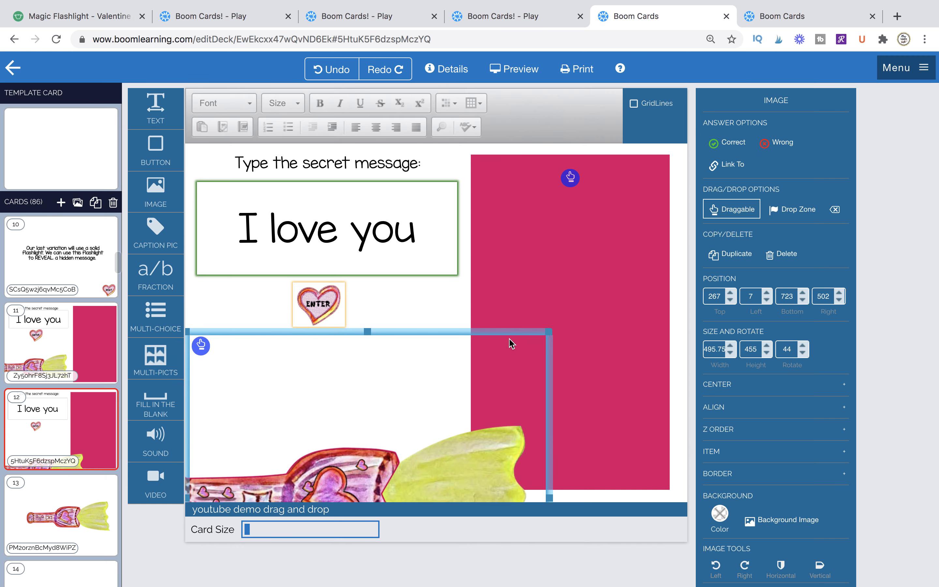
left_click_drag(509, 329, 508, 348)
left_click(295, 289)
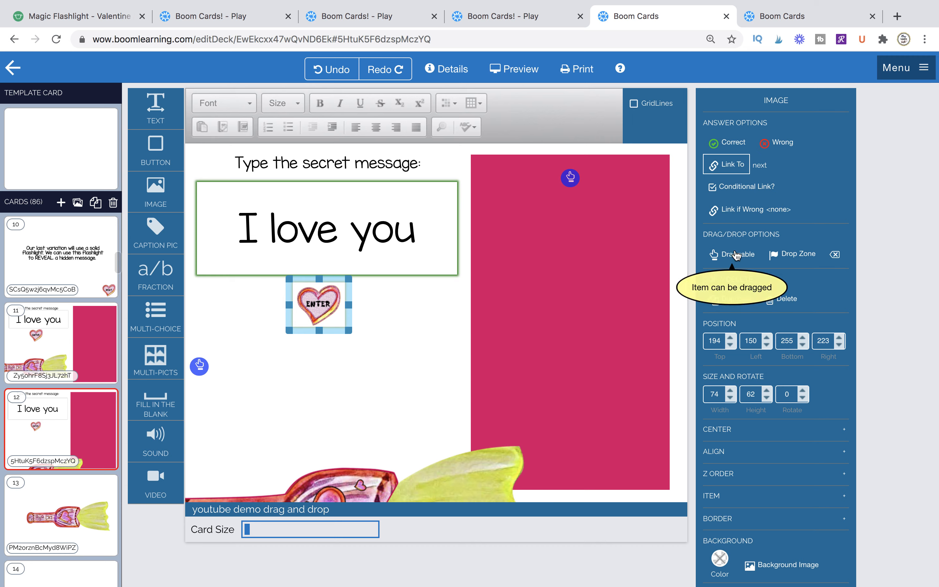
Raise the prompt, shorten and lift the answer box, and move the heart under it.
left_click(292, 212)
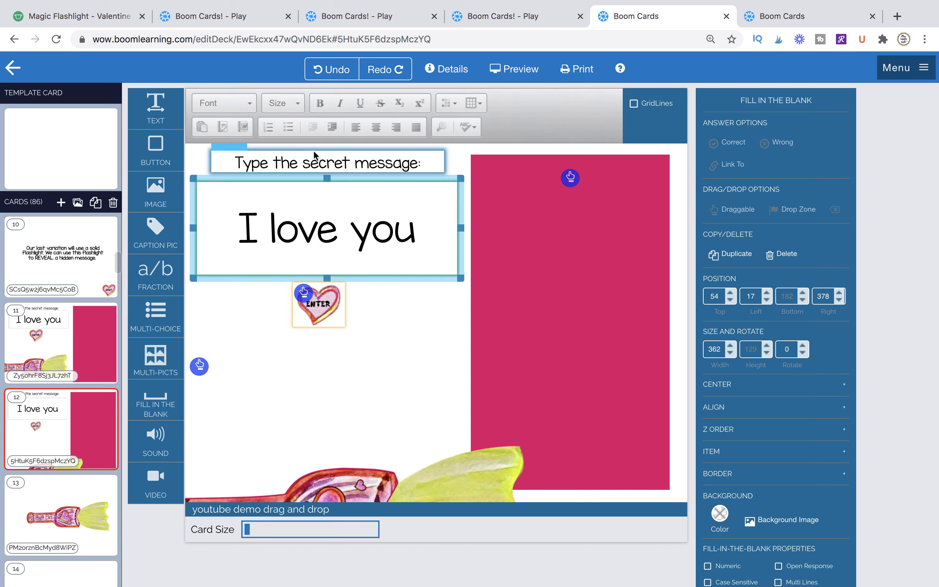
left_click_drag(241, 146, 219, 166)
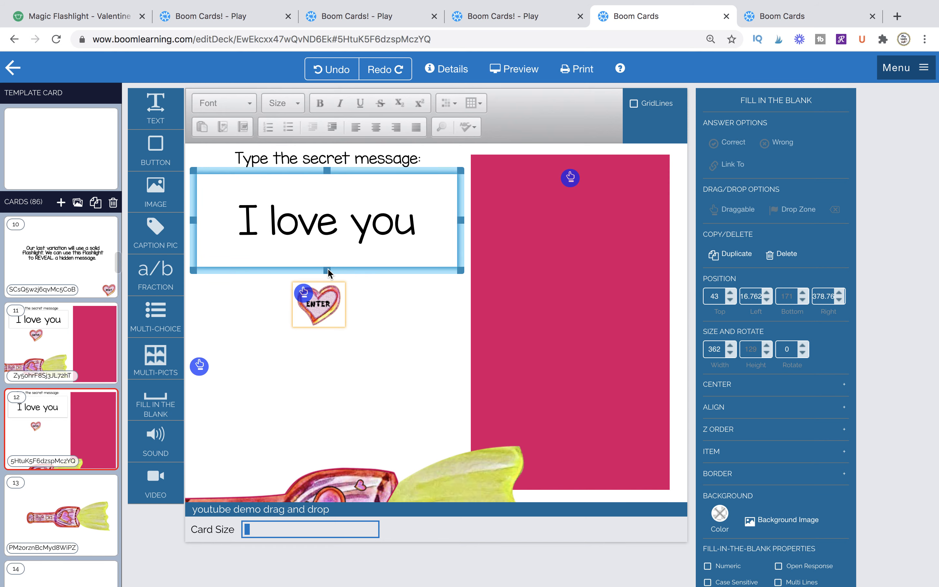
left_click_drag(327, 272, 327, 235)
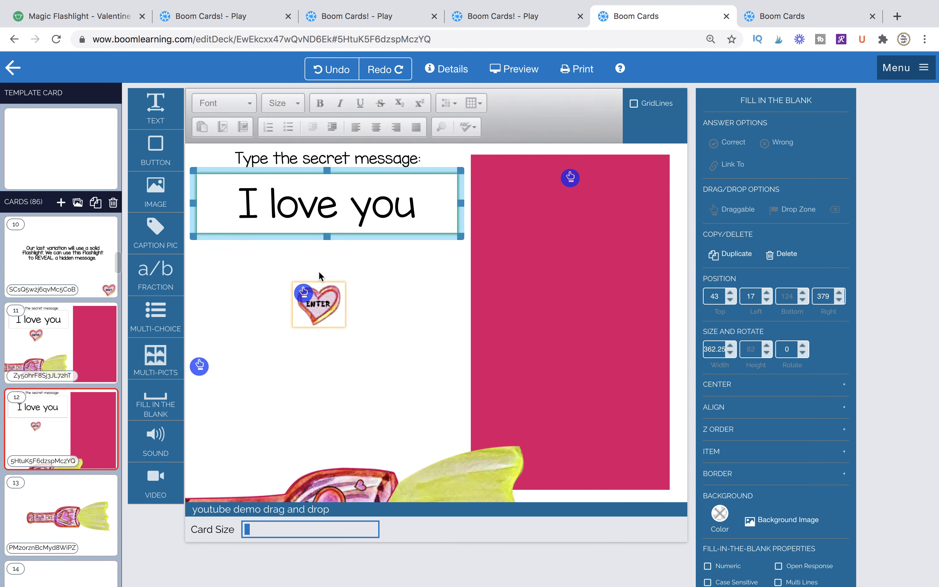
left_click_drag(310, 281, 313, 241)
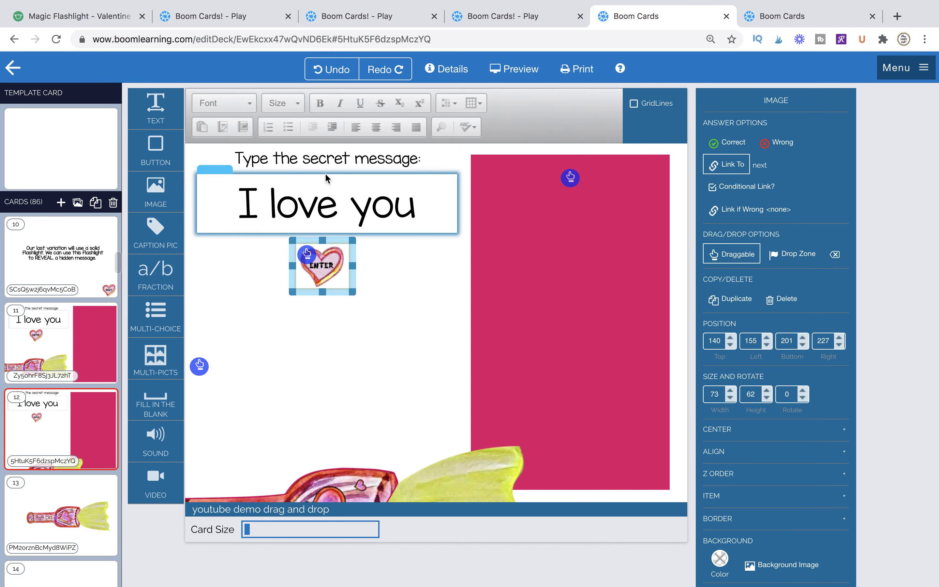
left_click(422, 274)
Vertically align the ENTER heart with the prompt and move the flashlight up mid-card.
left_click(261, 156)
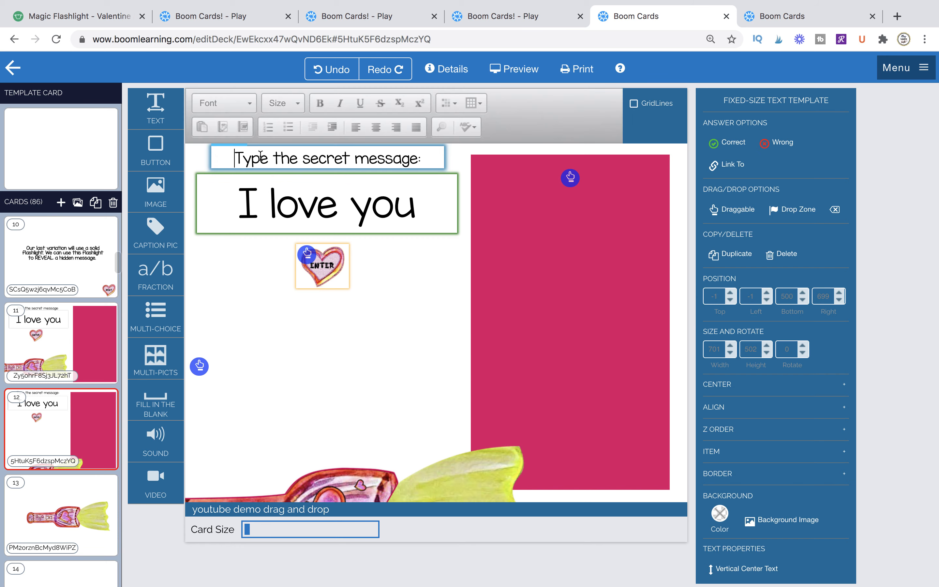
left_click(333, 267, "shift")
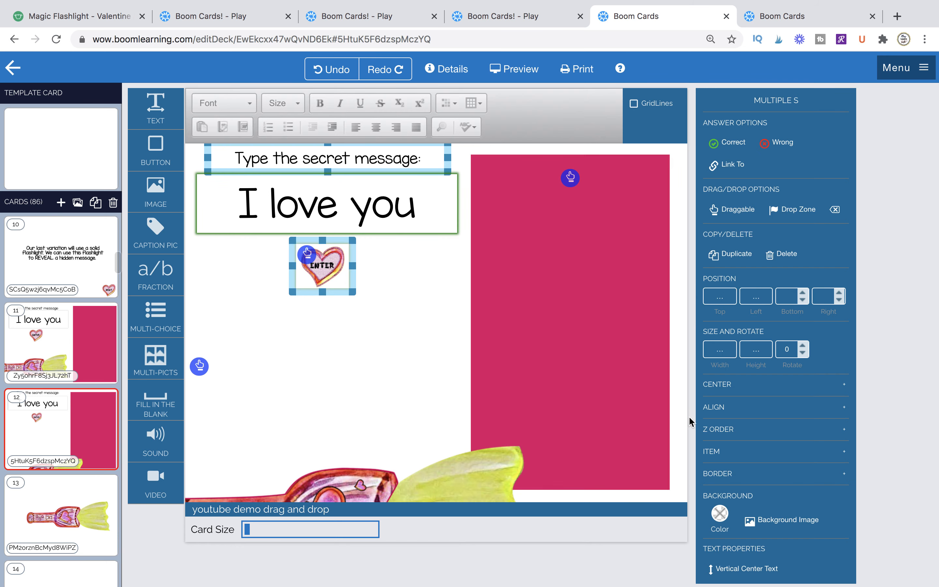
left_click(727, 408)
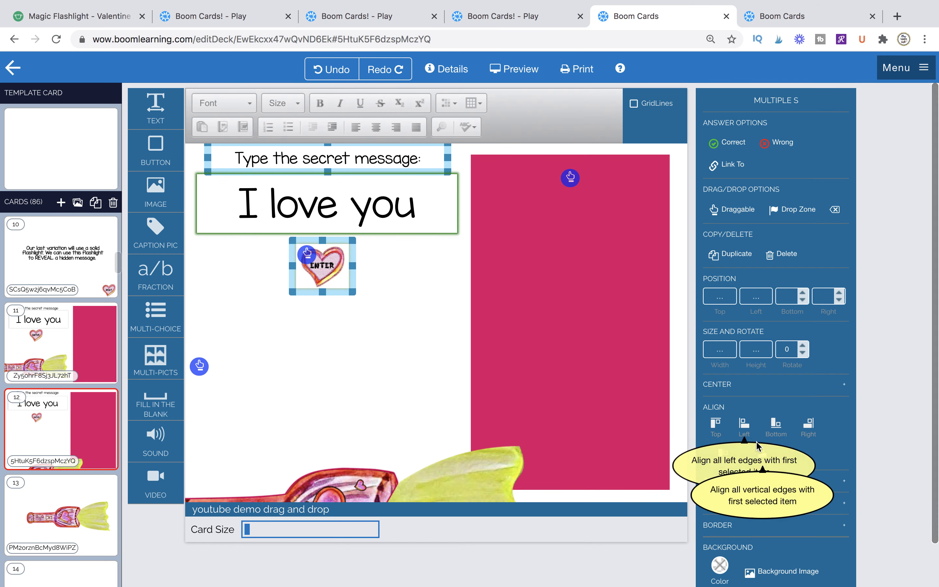
left_click(759, 456)
left_click(432, 277)
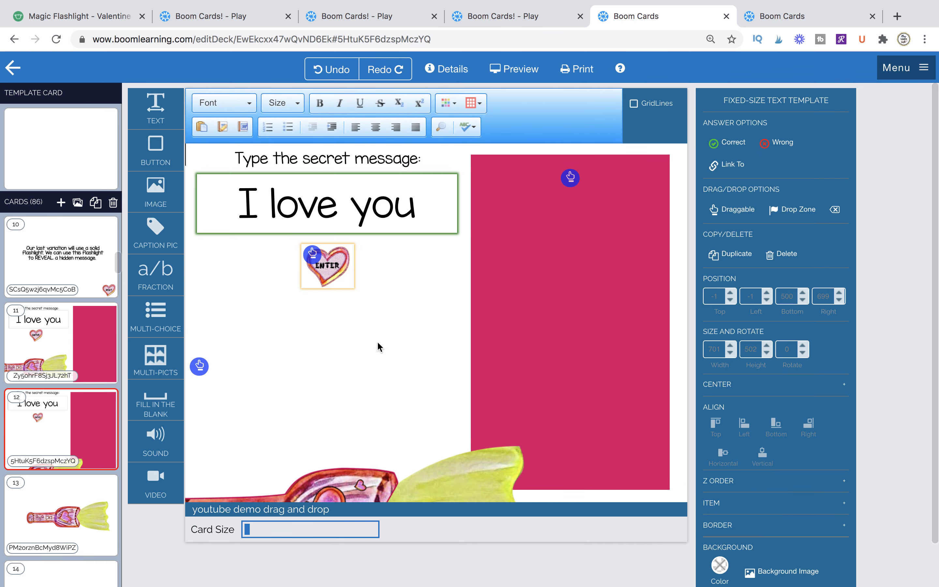
left_click_drag(360, 479, 292, 357)
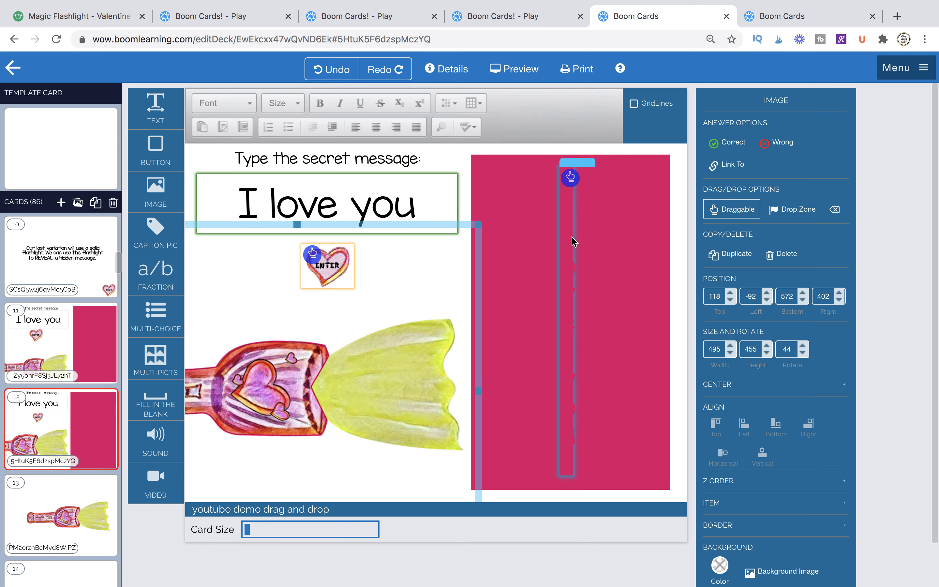
Bring the hidden text strip on the pink panel to the front and preview card 12.
left_click(573, 239)
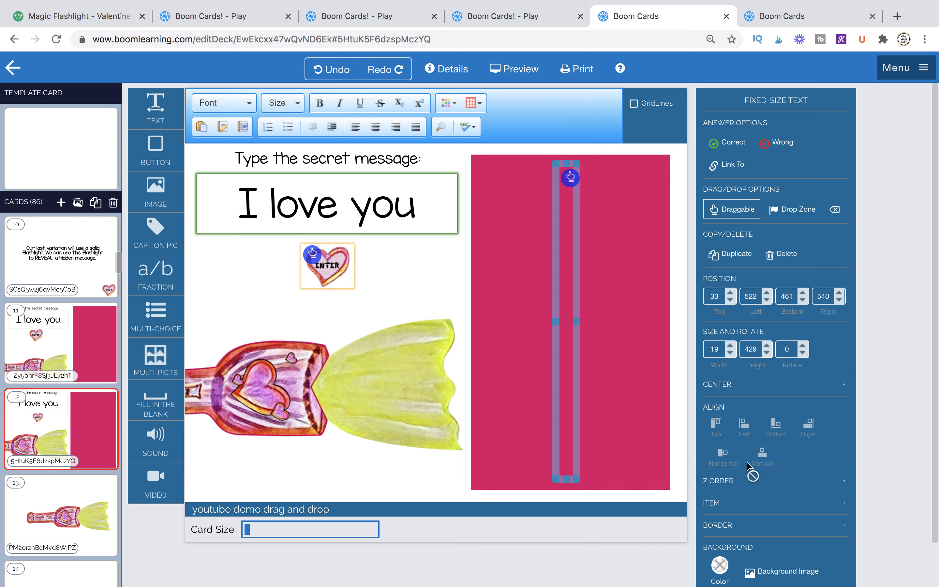
left_click(725, 484)
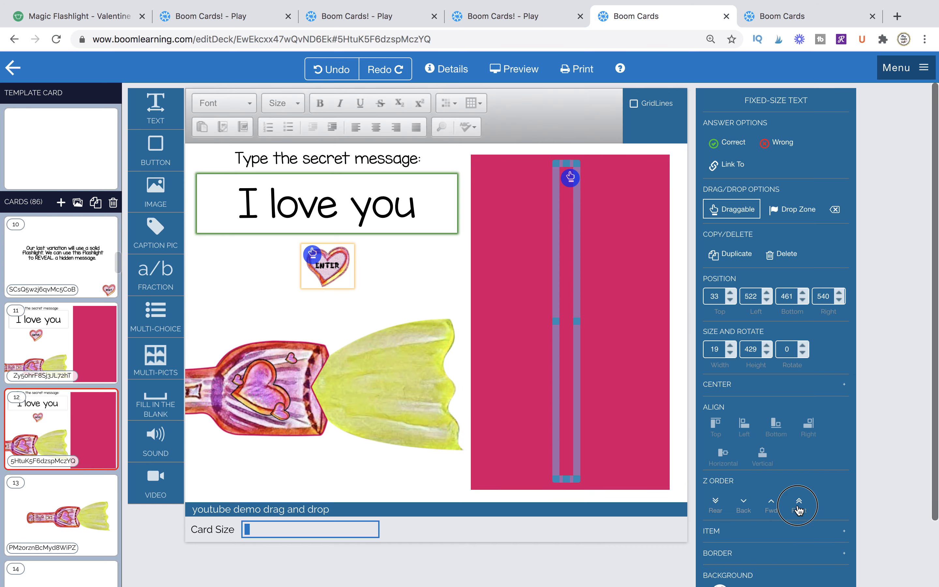
left_click(522, 71)
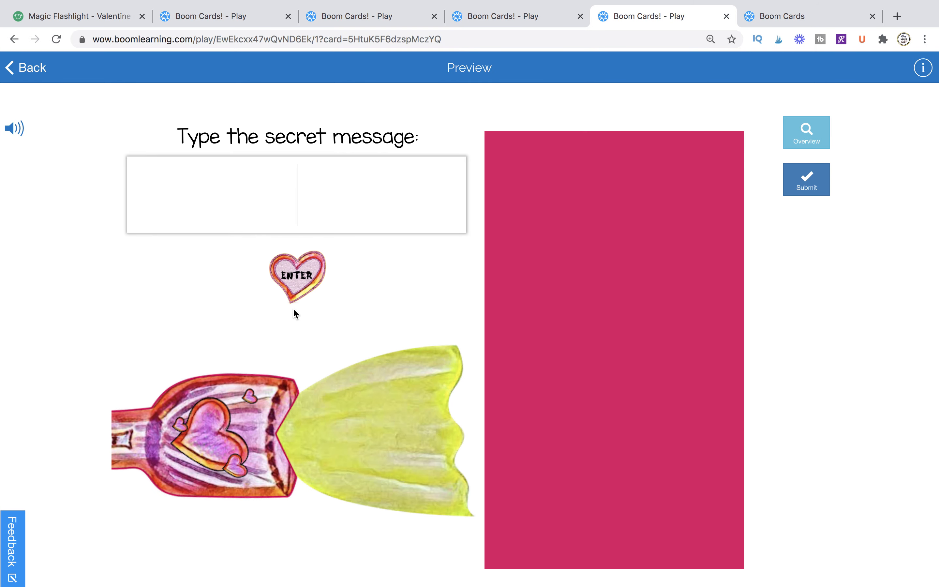
Slide the flashlight over the pink panel to reveal the hidden word and submit a first answer.
left_click_drag(247, 422, 457, 450)
left_click(333, 196)
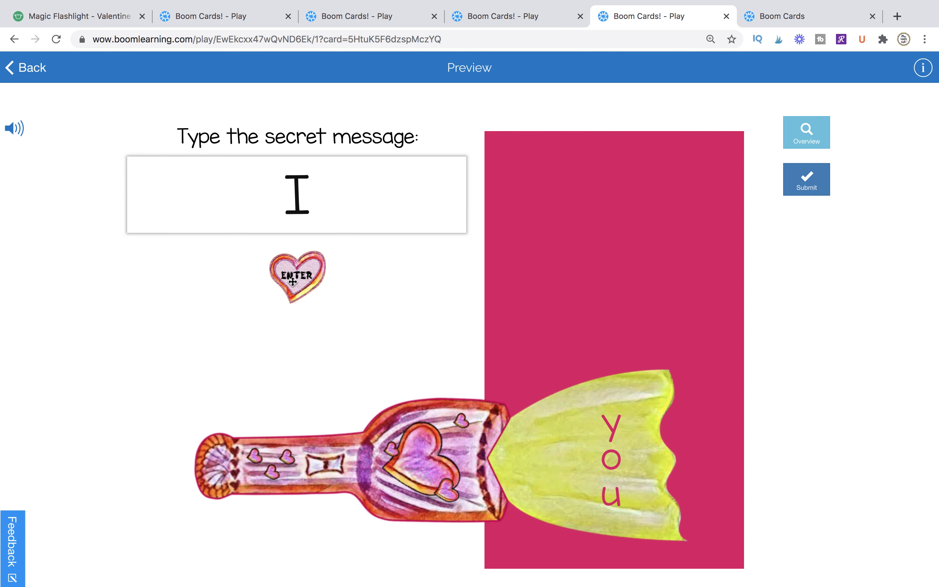
left_click_drag(397, 420, 413, 471)
left_click(316, 287)
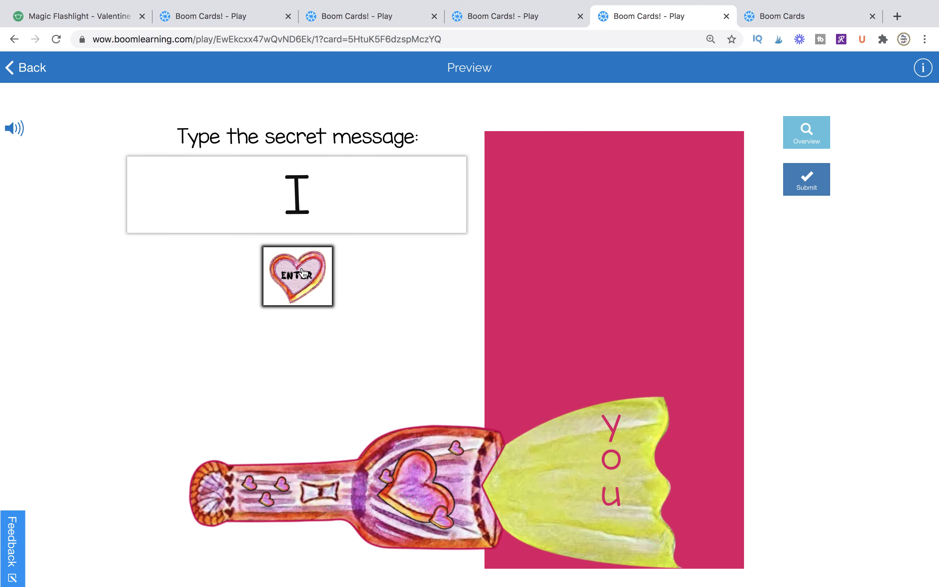
Complete the message with 'love you', submit it until Correct! shows, and return to the editor.
left_click(325, 200)
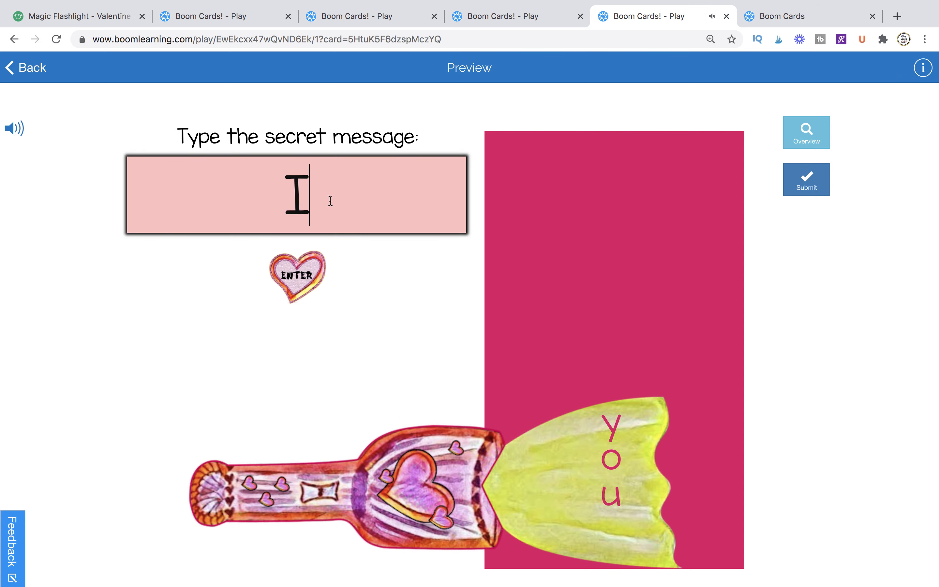
type("love you")
left_click(319, 279)
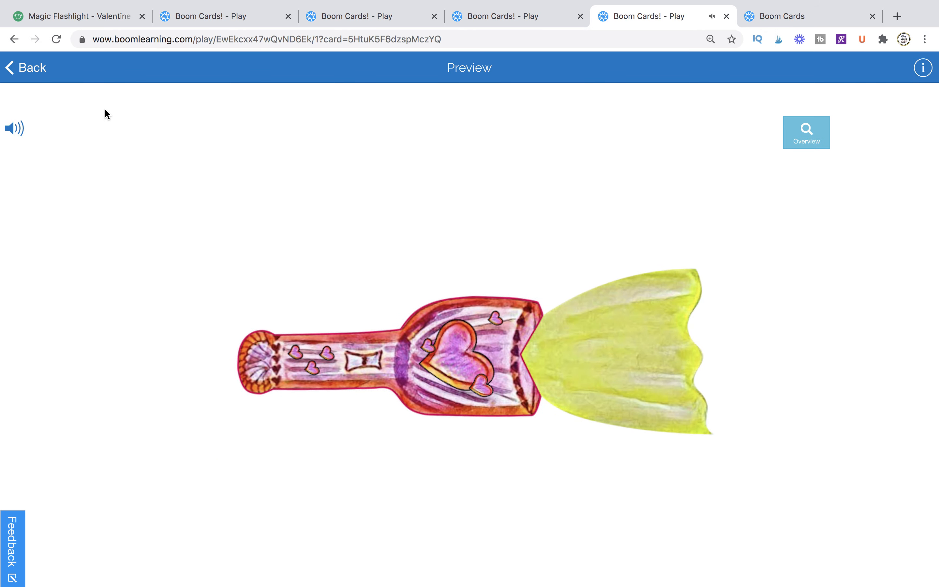
left_click(786, 17)
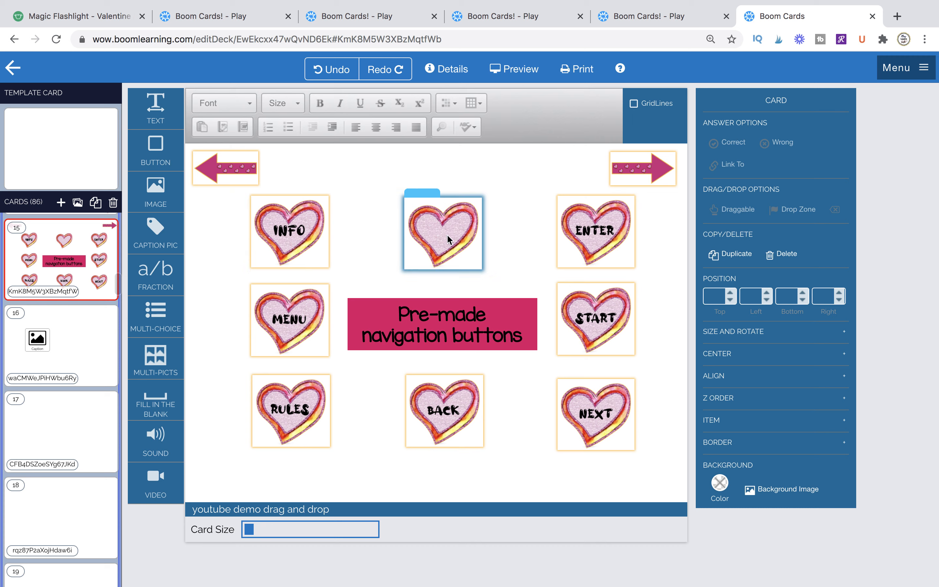
On card 16, delete the caption picture's placeholder image and Caption text, then enlarge the container.
left_click(109, 336)
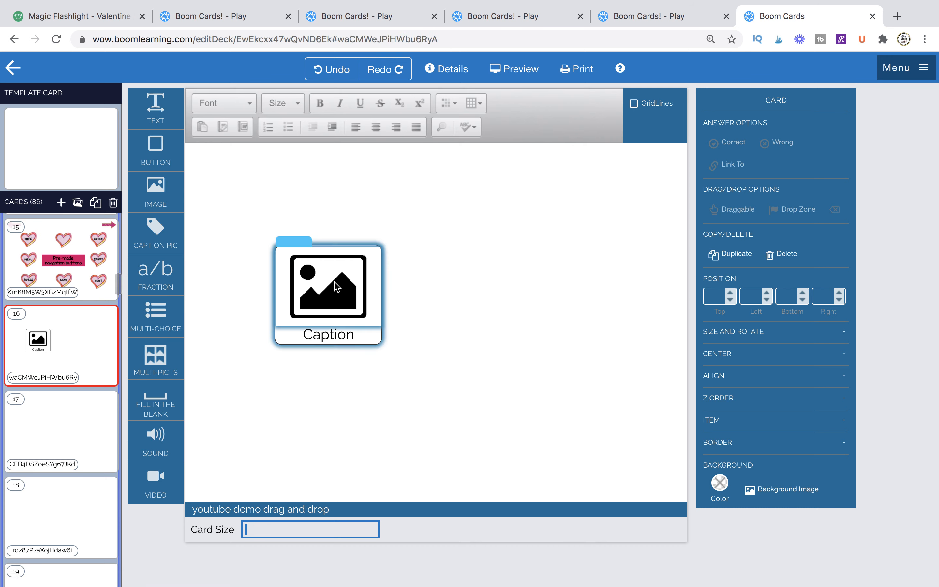
left_click(340, 292)
key("Delete")
left_click(301, 323)
key("Delete")
left_click(302, 322)
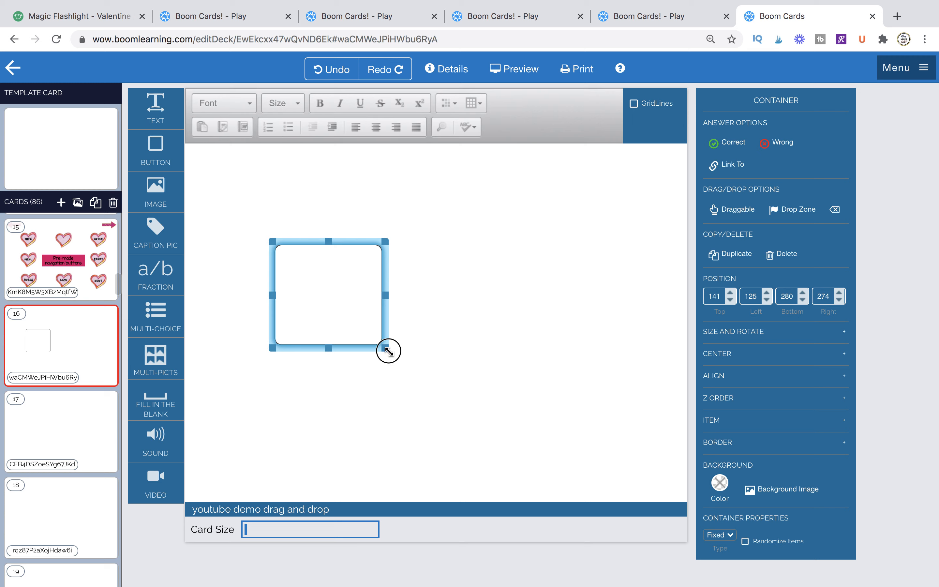
left_click_drag(388, 351, 404, 363)
Remove the container's visible border and drag a new image element onto the card to open My Images.
left_click(735, 440)
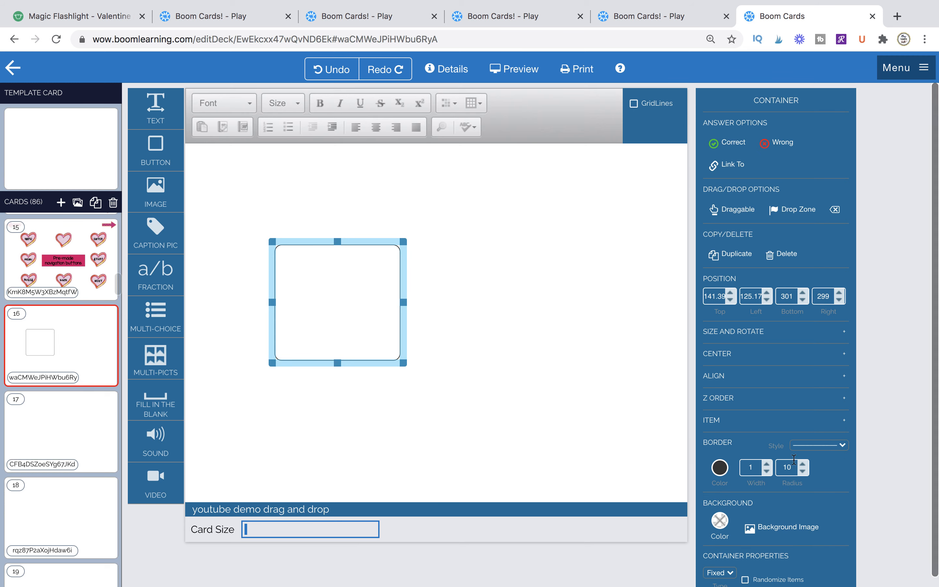
left_click(819, 445)
left_click(806, 432)
left_click(293, 305)
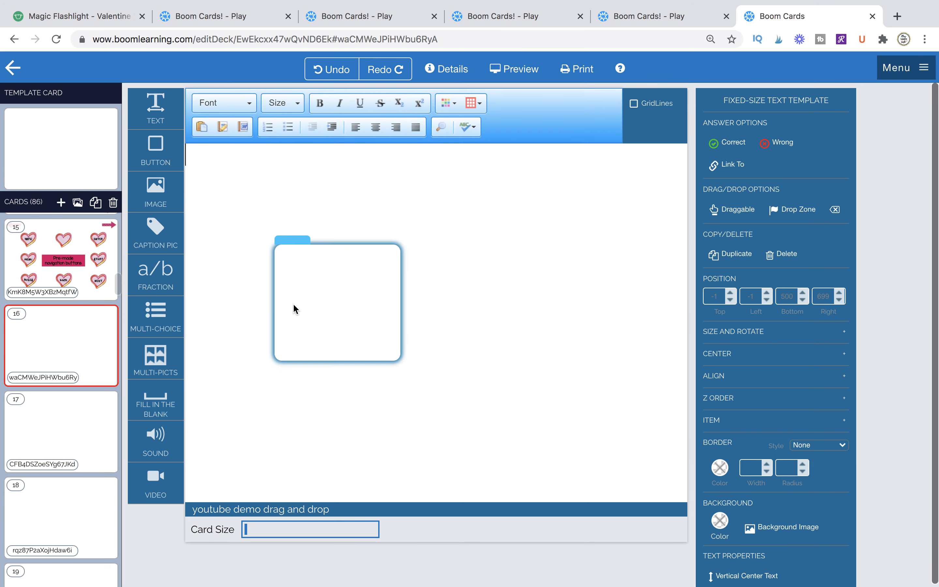
key("Delete")
left_click_drag(161, 190, 277, 184)
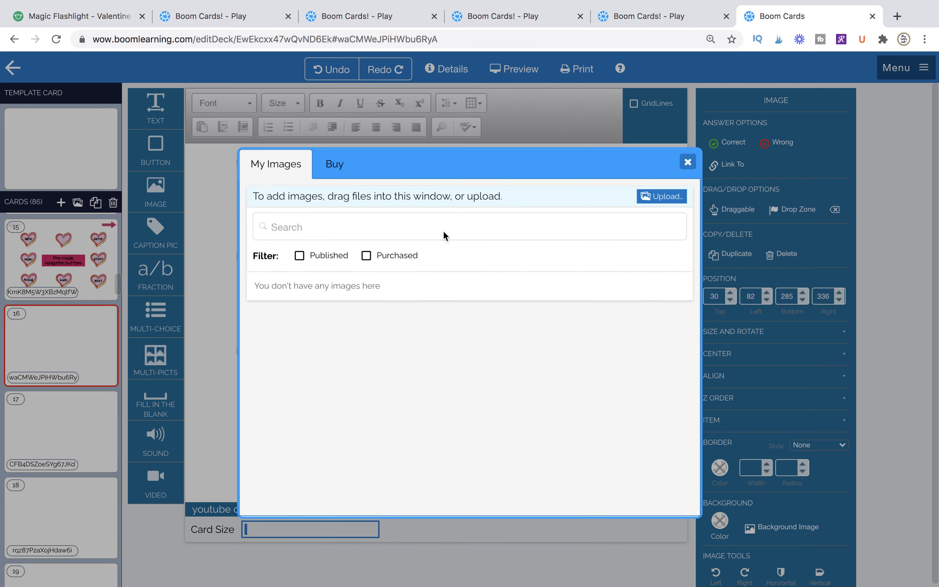
Pick the heart picture from My Images, shrink it, then remove the loose copy.
scroll(537, 414, "down", 2)
left_click(540, 413)
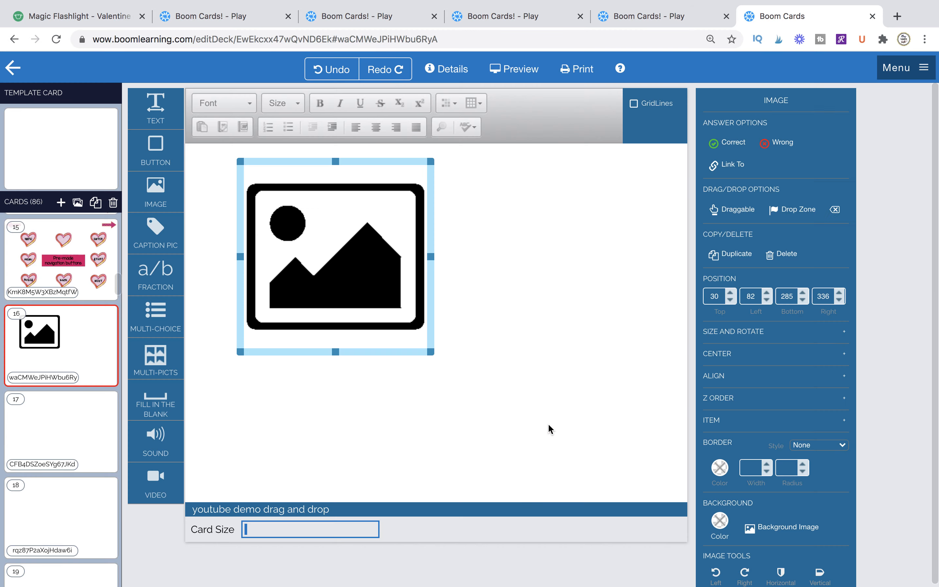
left_click_drag(287, 175, 480, 388)
left_click(524, 344)
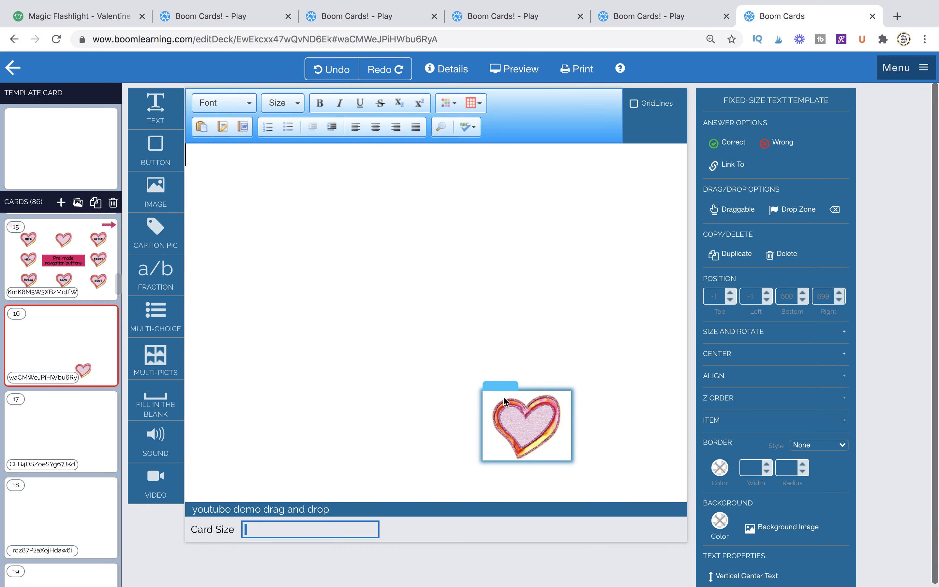
left_click(503, 385)
key("Delete")
Paste the heart into the empty container, enlarge it, and settle it back inside the container.
left_click(371, 286)
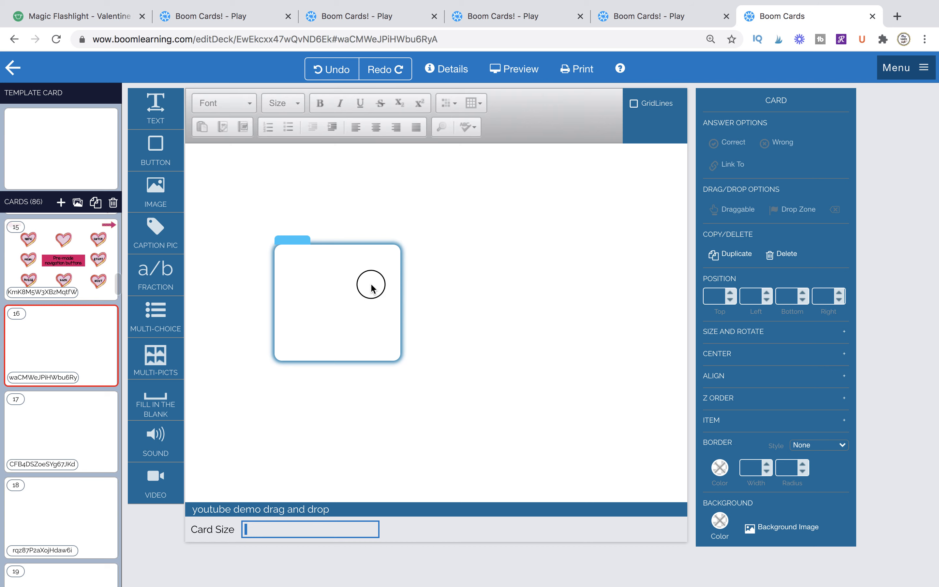
left_click(365, 317)
key("ctrl+v")
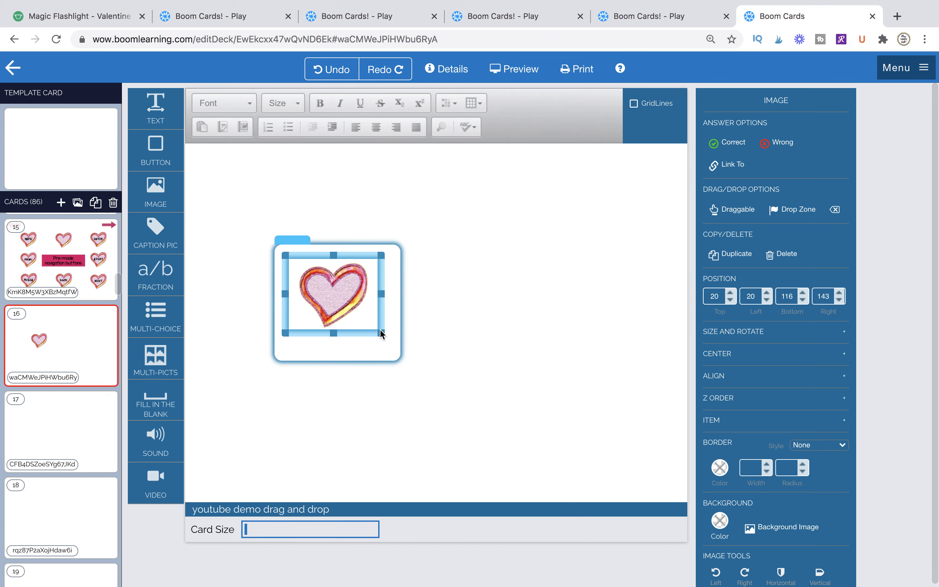
left_click_drag(381, 330, 402, 352)
left_click_drag(351, 288, 422, 301)
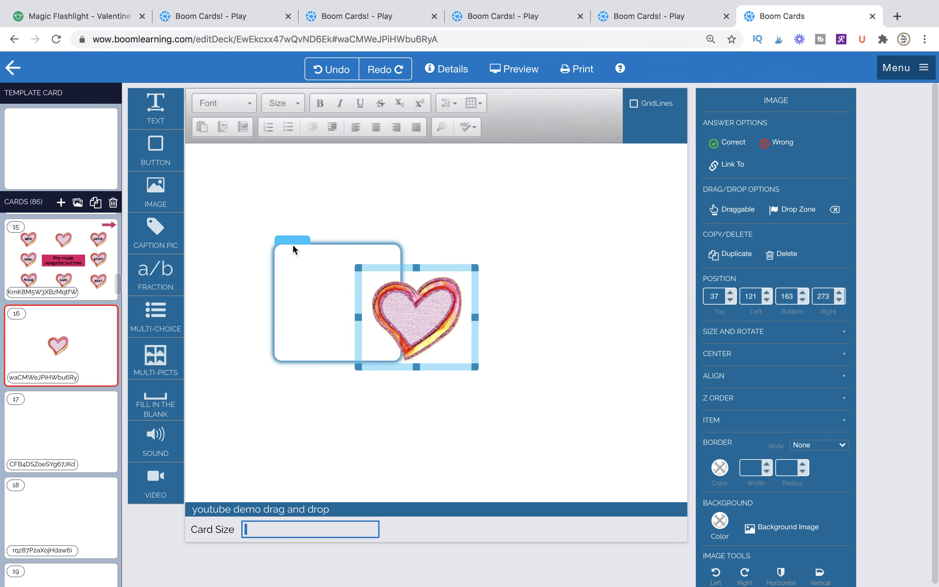
mouse_move(290, 241)
left_mouse_down()
mouse_move(293, 252)
mouse_move(290, 226)
left_mouse_up()
left_click_drag(418, 290, 340, 279)
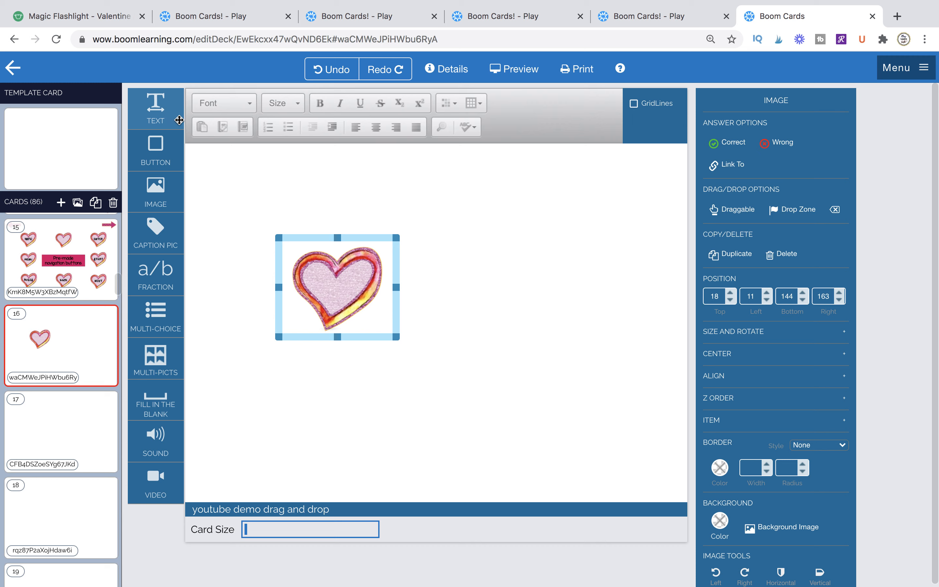
left_click_drag(169, 112, 295, 196)
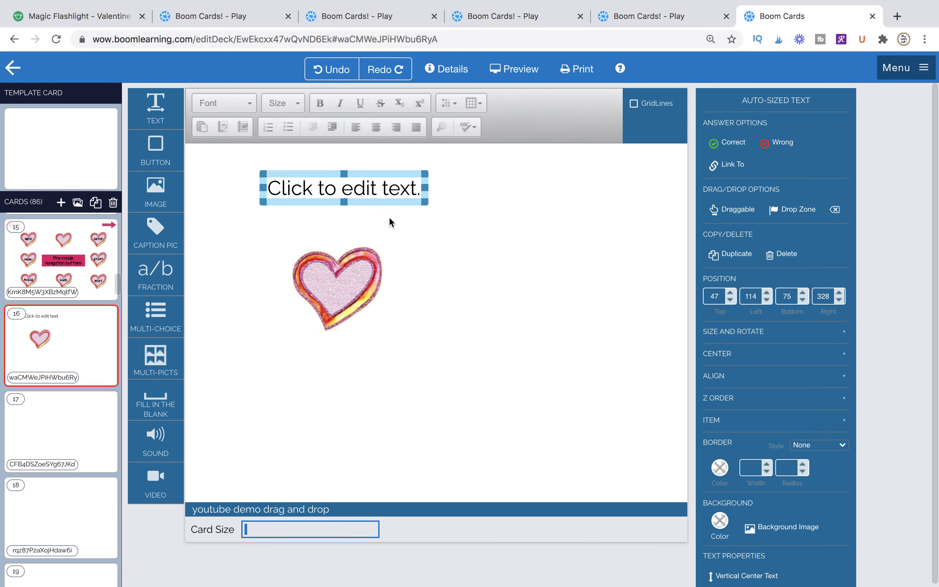
Replace the placeholder text with LOVE in the KGMissKindergarten font.
left_click(353, 191)
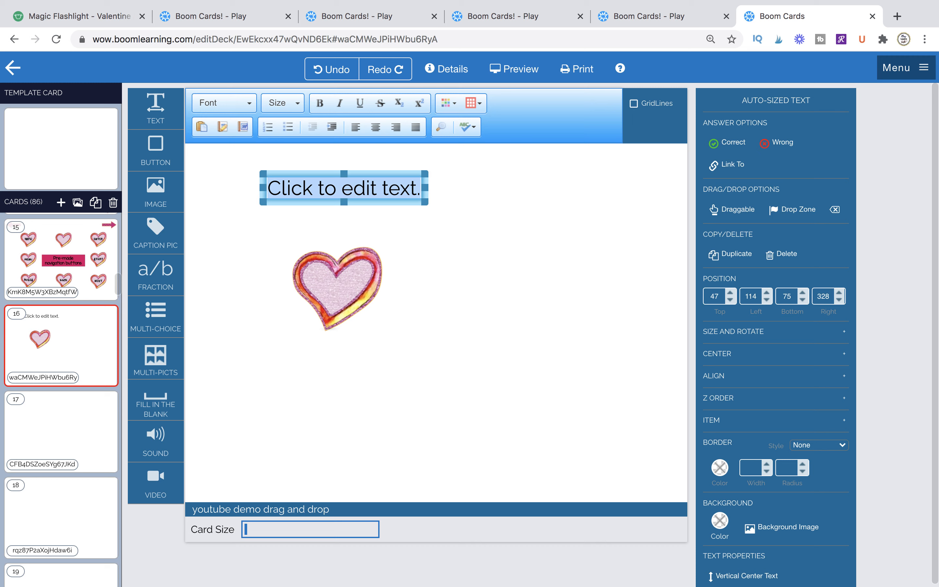
key("BackSpace")
left_click_drag(273, 201, 331, 216)
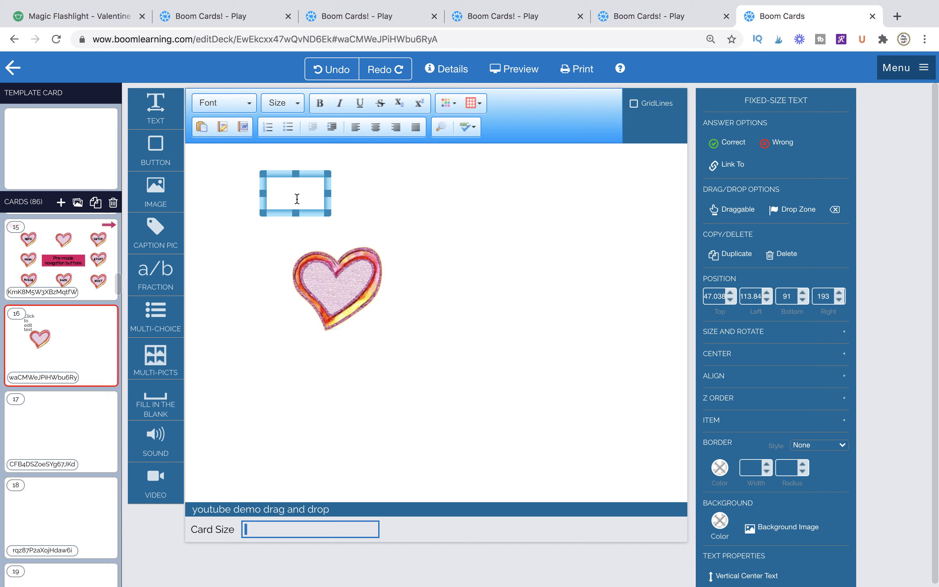
double_click(292, 191)
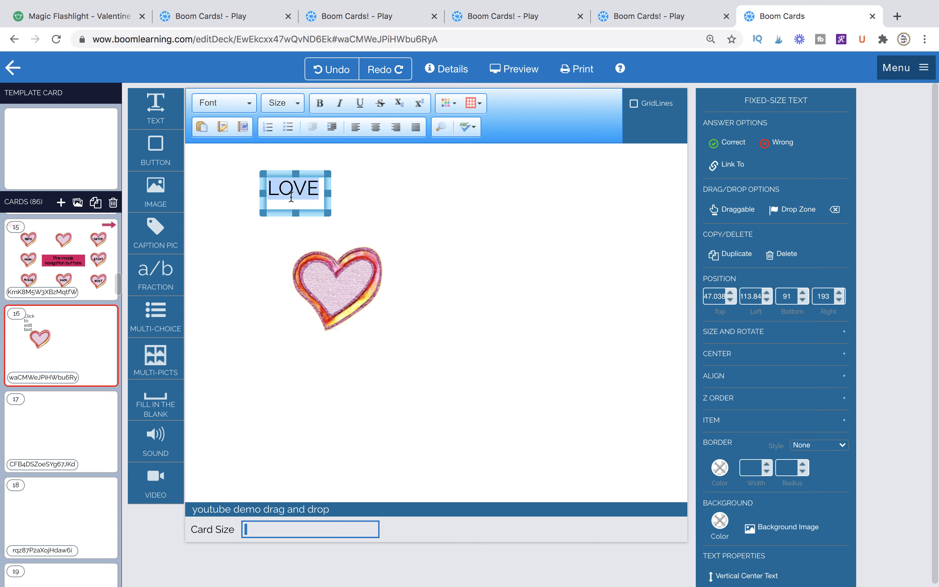
left_click(225, 104)
left_click(246, 143)
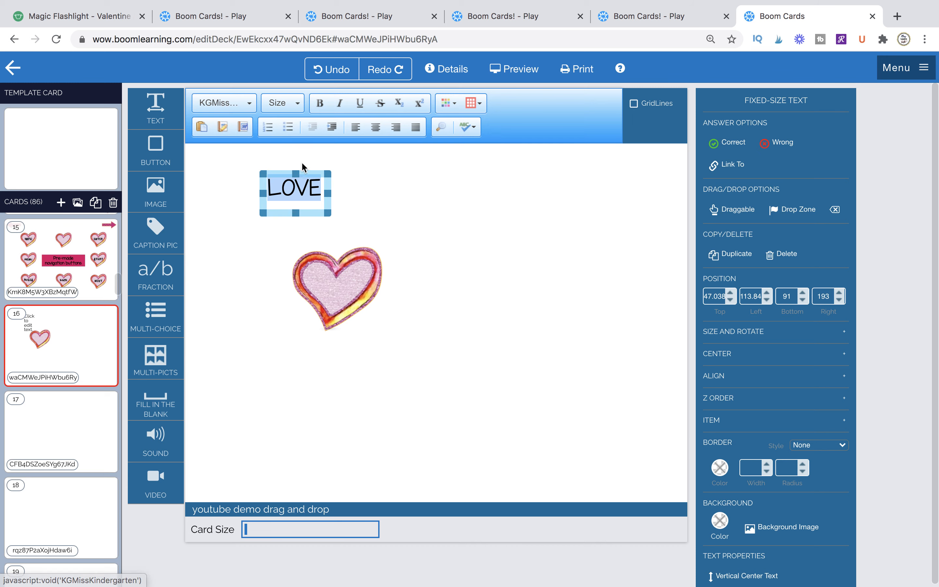
left_click(348, 203)
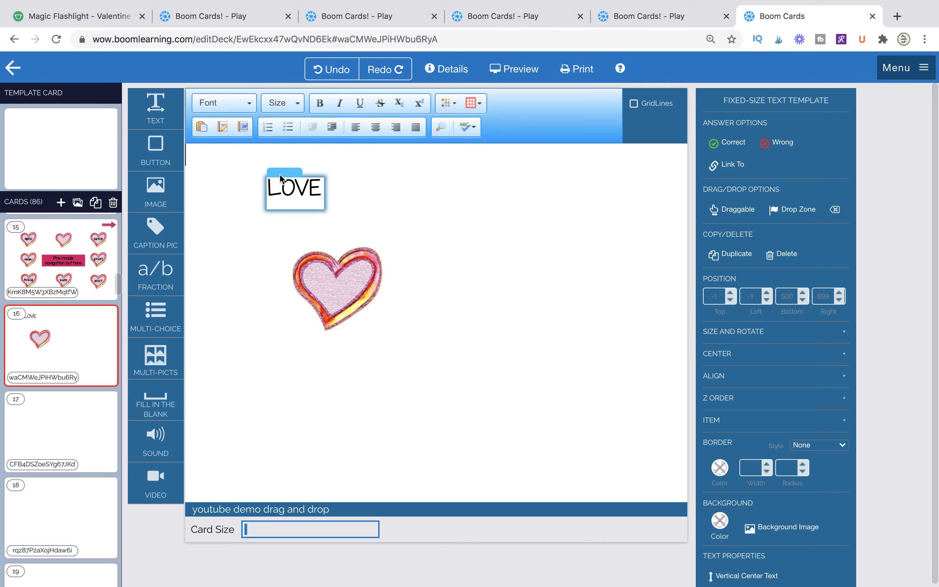
Move the LOVE text onto the centre of the heart.
left_click(280, 176)
key("Delete")
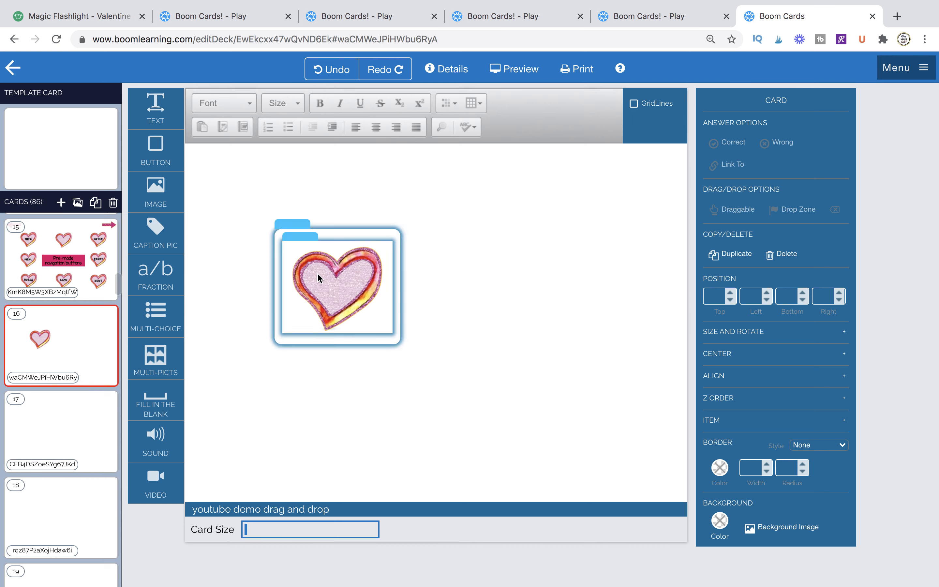
left_click(282, 232)
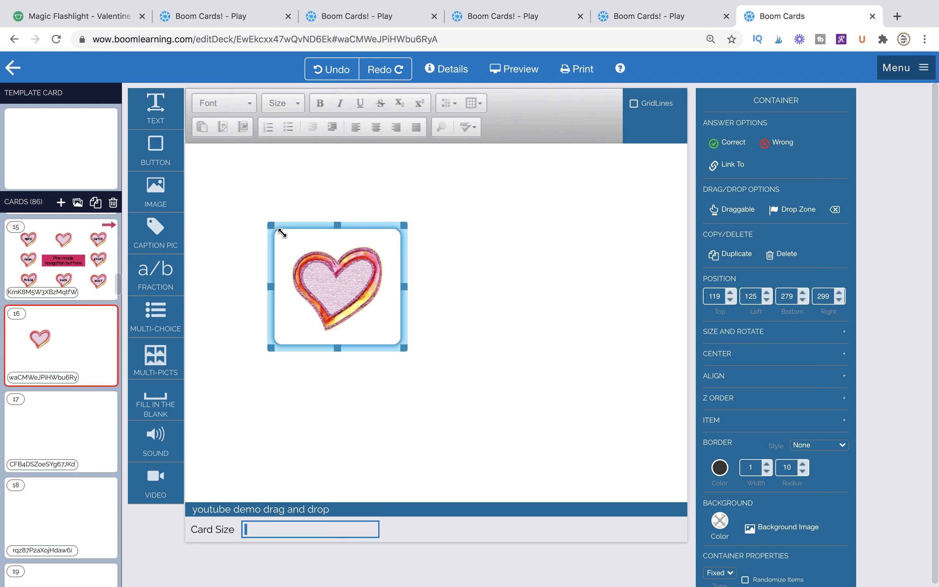
key("ctrl+z")
left_click_drag(302, 240, 322, 274)
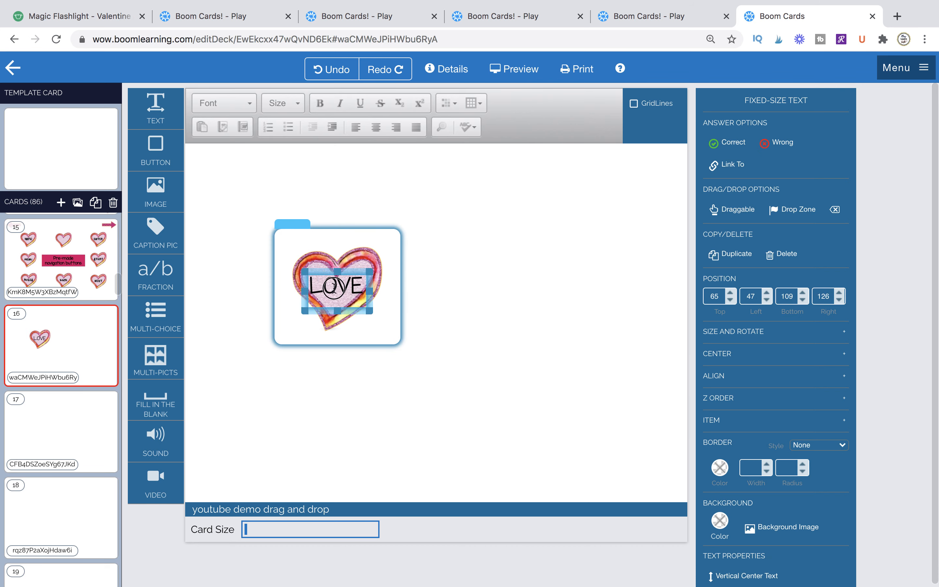
Set LOVE to size 24, nudge it into place on the heart, and move the container up.
left_click(333, 288)
left_click(282, 103)
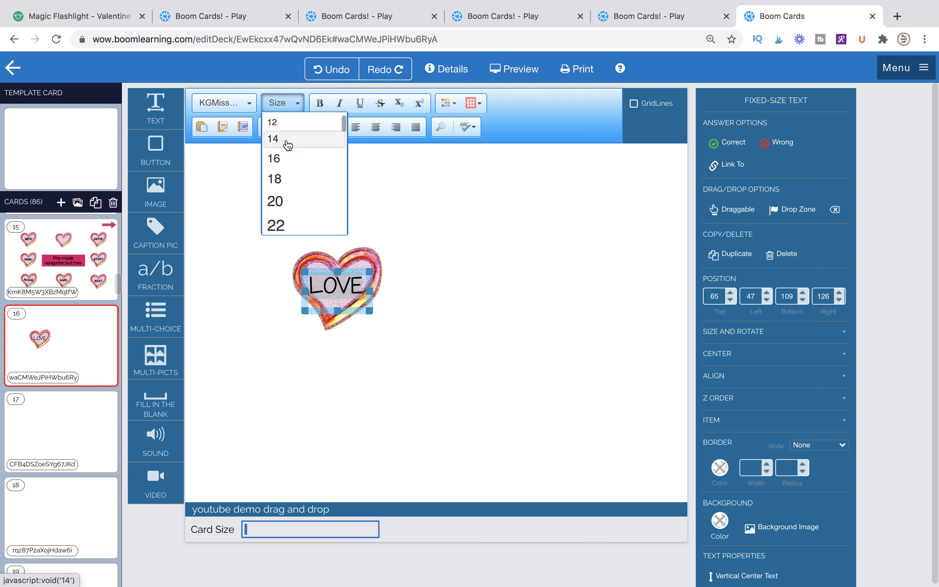
scroll(288, 225, "down", 2)
left_click(287, 218)
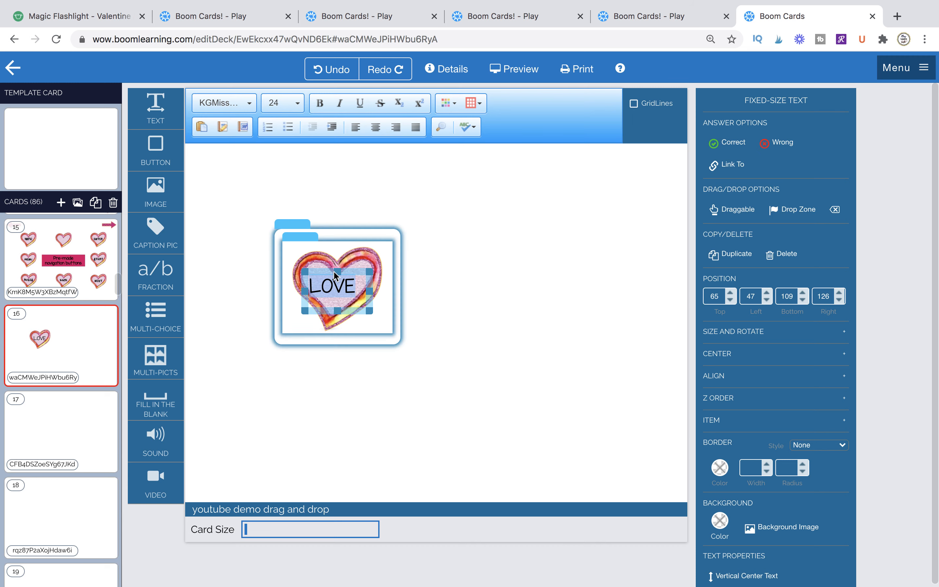
left_click_drag(353, 272, 357, 271)
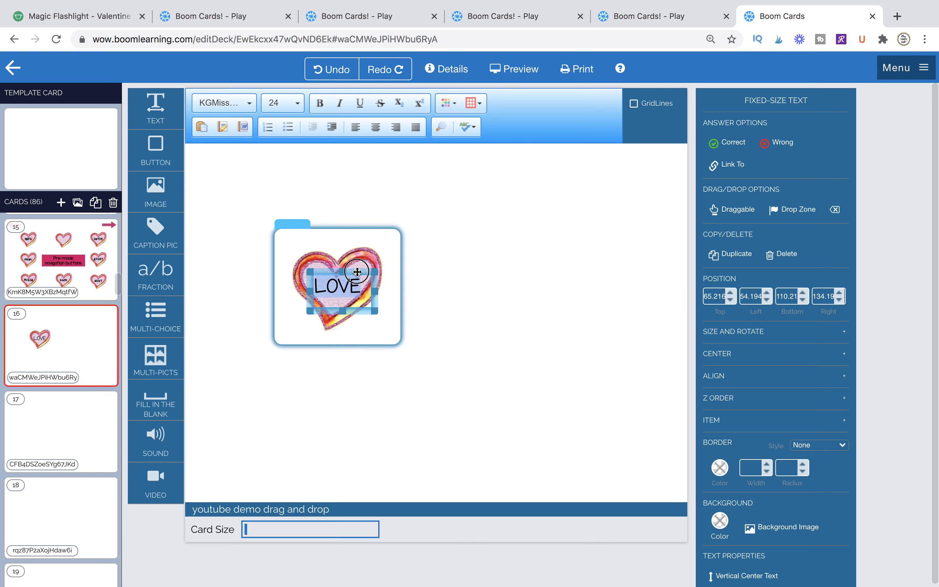
left_click(451, 292)
left_click_drag(294, 223, 289, 193)
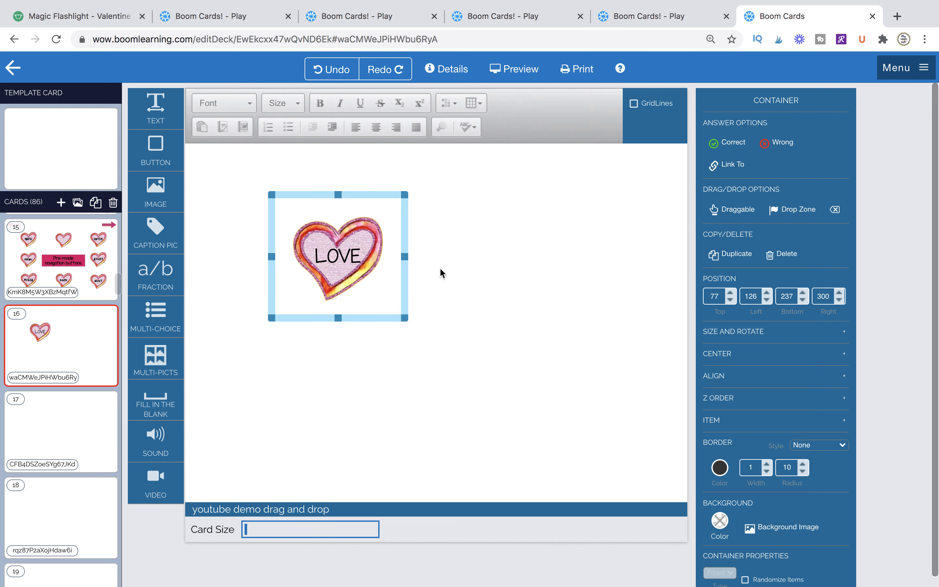
Mark the heart container Correct and try the draggable and link options, leaving draggable off.
left_click(283, 195)
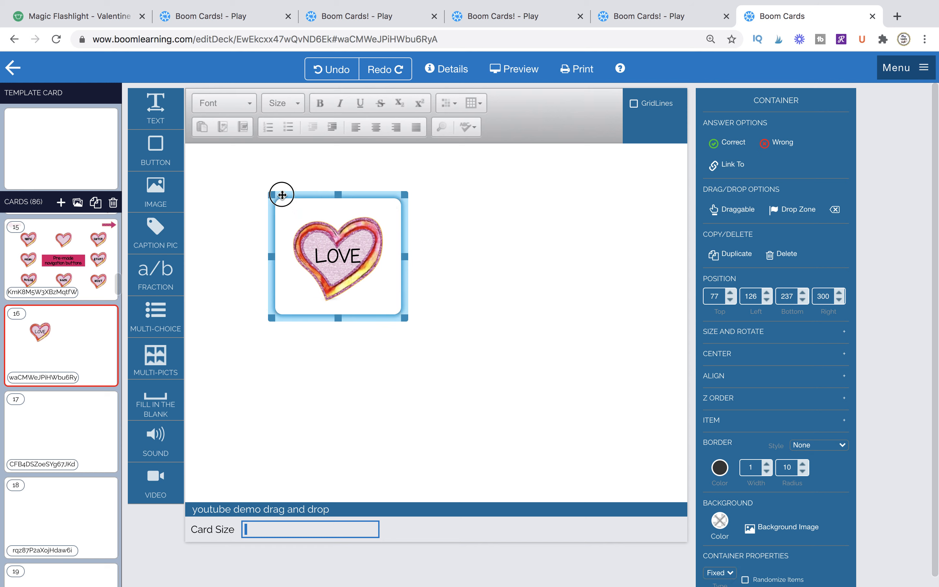
left_click(730, 143)
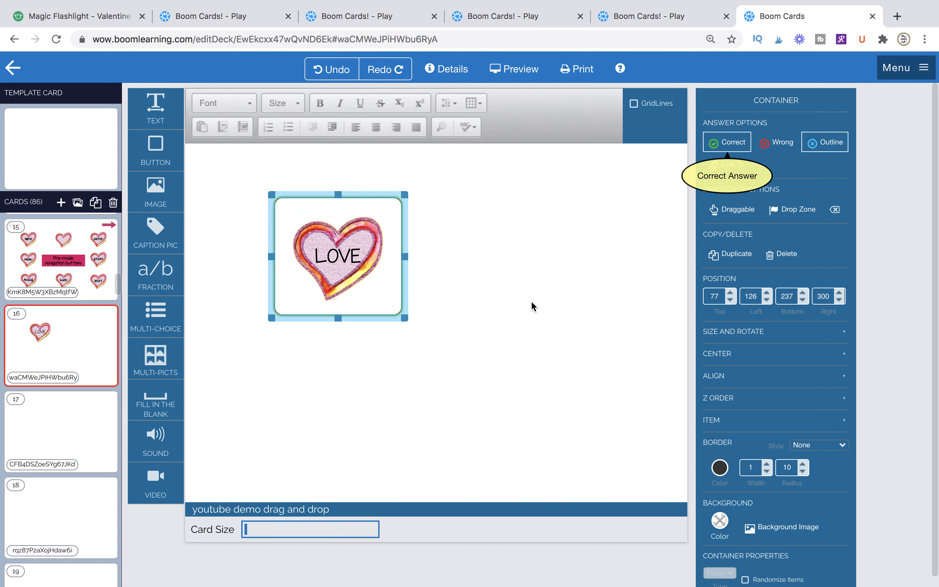
left_click(579, 272)
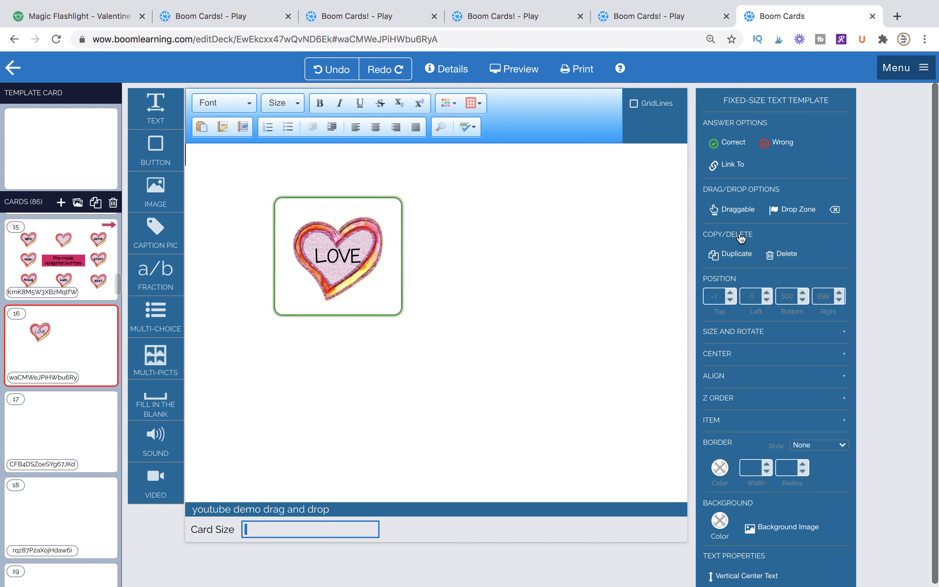
left_click(740, 212)
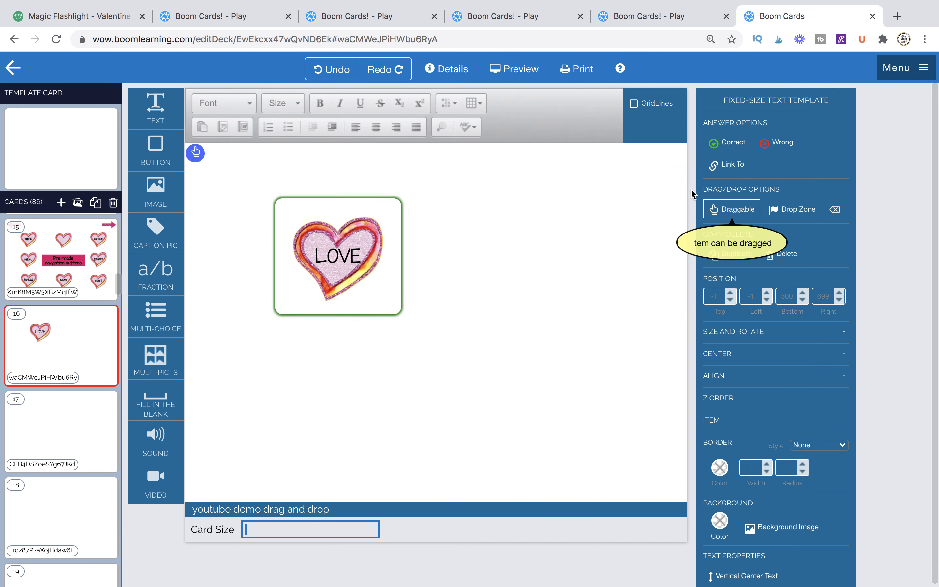
left_click(726, 165)
left_click(738, 315)
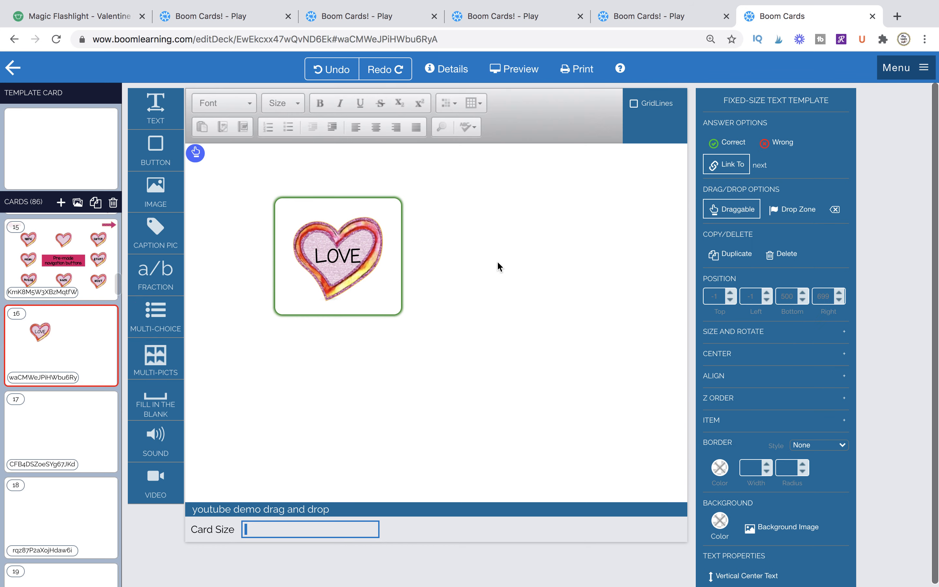
left_click(556, 225)
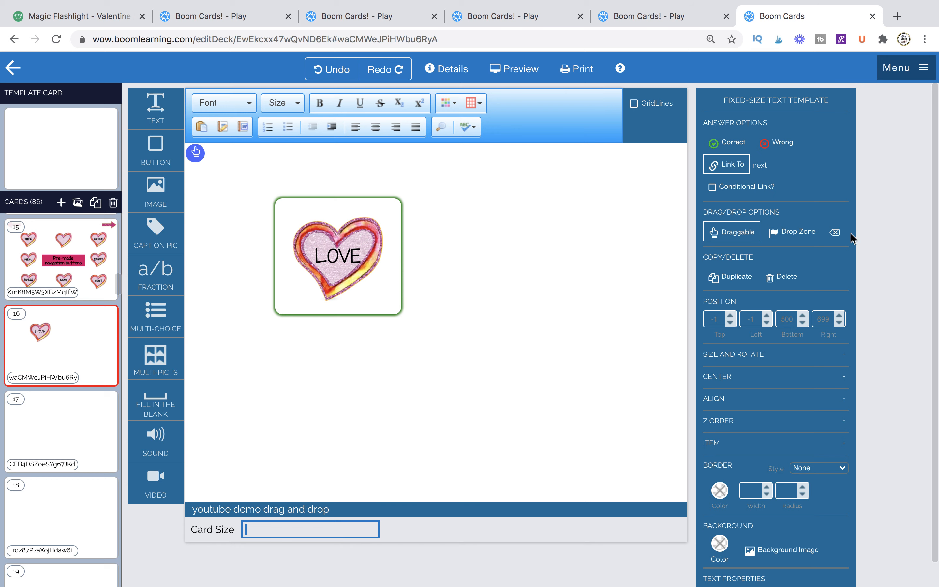
left_click(835, 233)
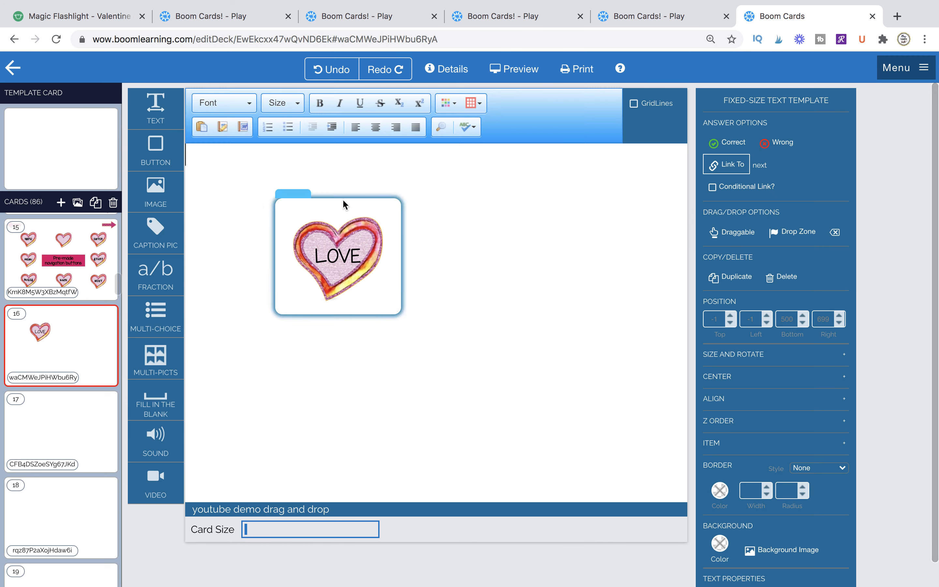
Reposition the LOVE heart container near the card centre and mark it Correct again.
left_click_drag(295, 202, 346, 244)
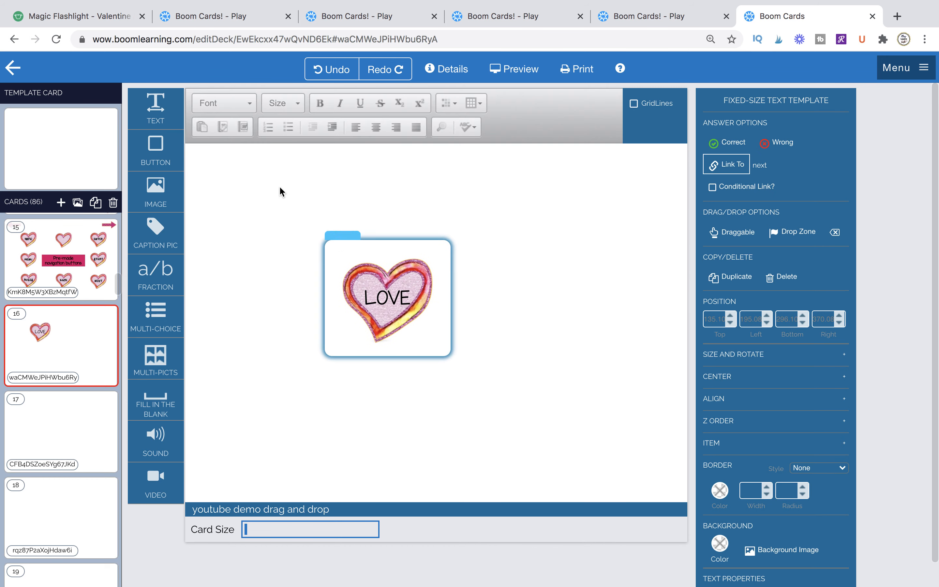
left_click(198, 156)
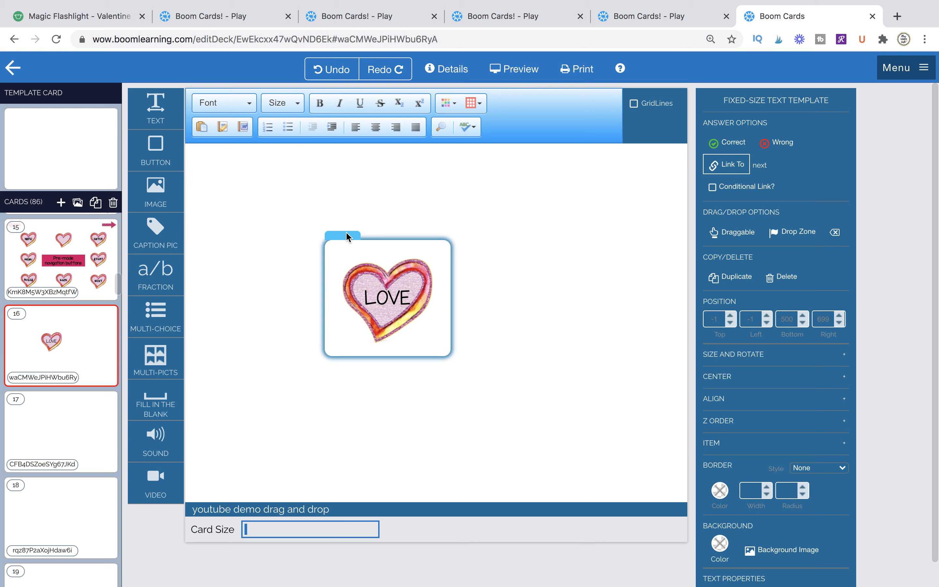
left_click_drag(343, 235, 371, 253)
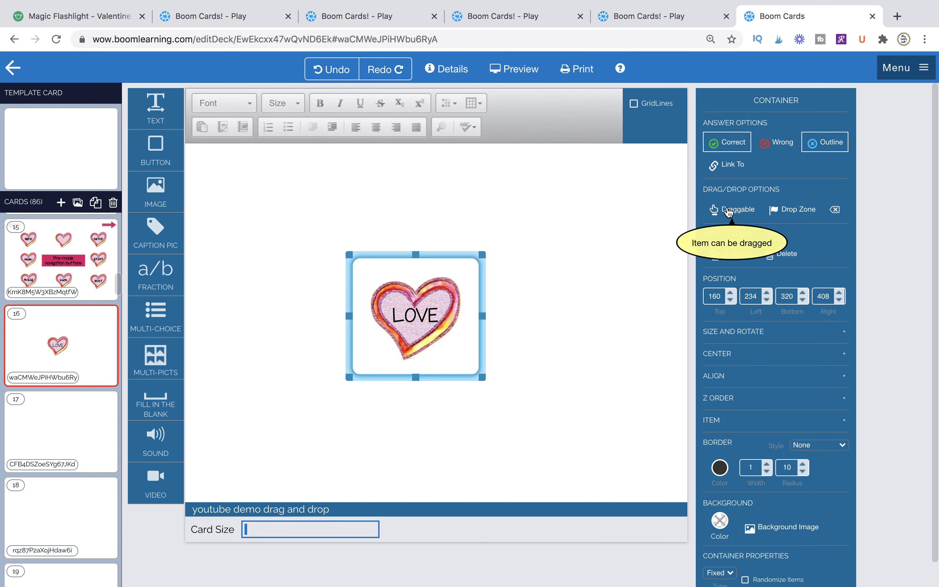
left_click(731, 210)
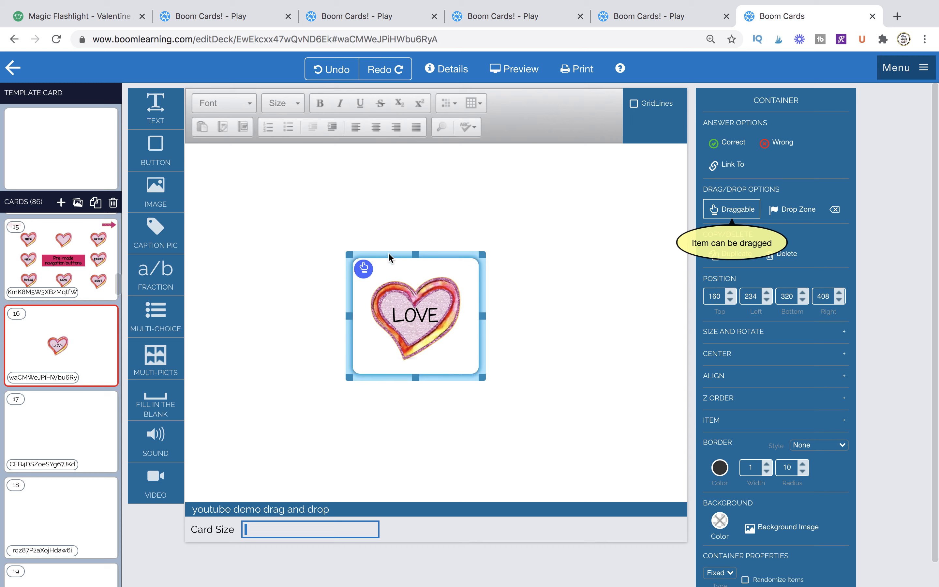
left_click(260, 364)
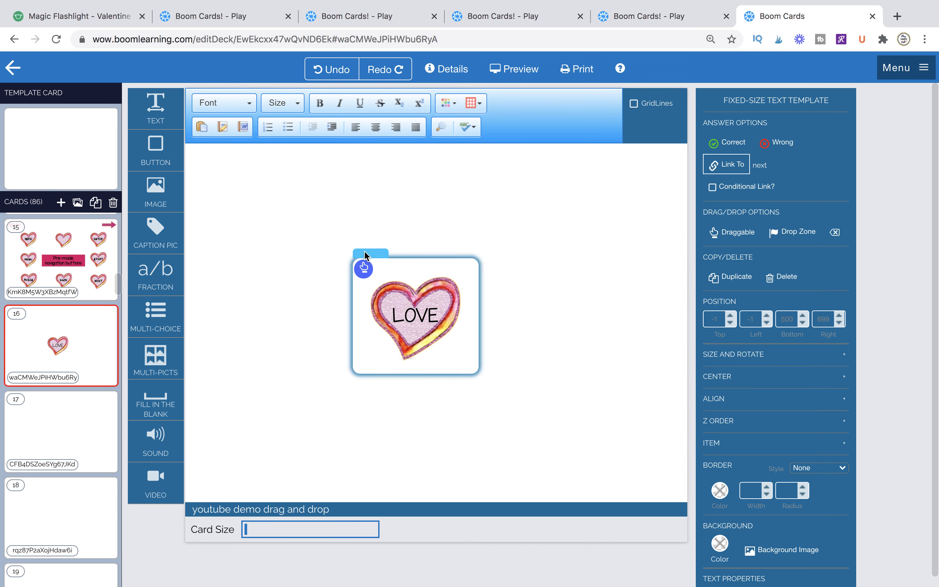
left_click_drag(365, 255, 372, 251)
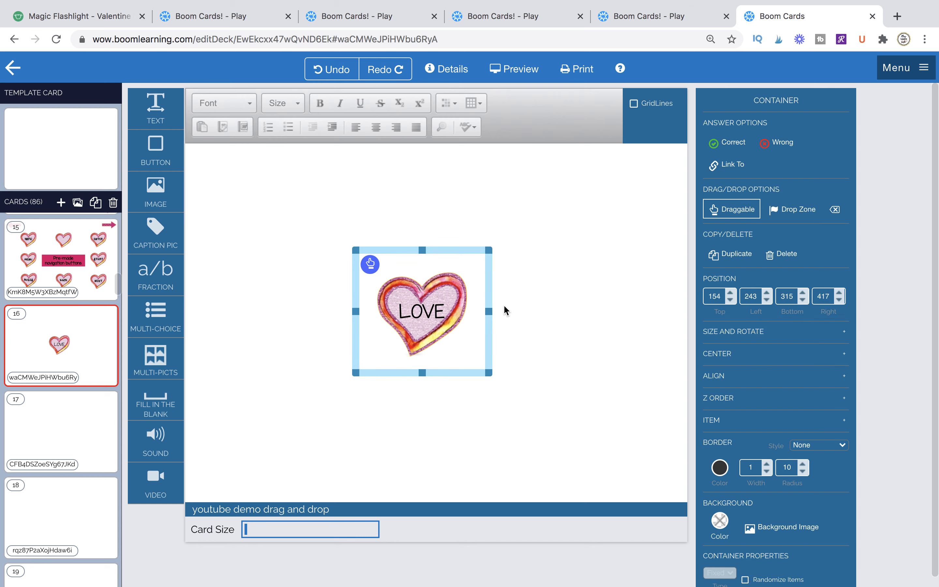
left_click(466, 352)
left_click(466, 376)
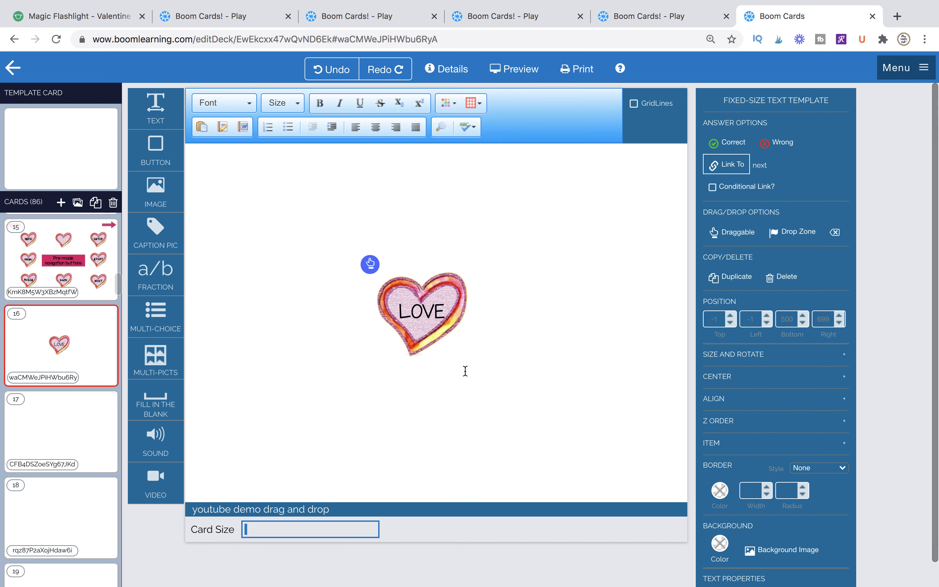
left_click(464, 363)
left_click(732, 144)
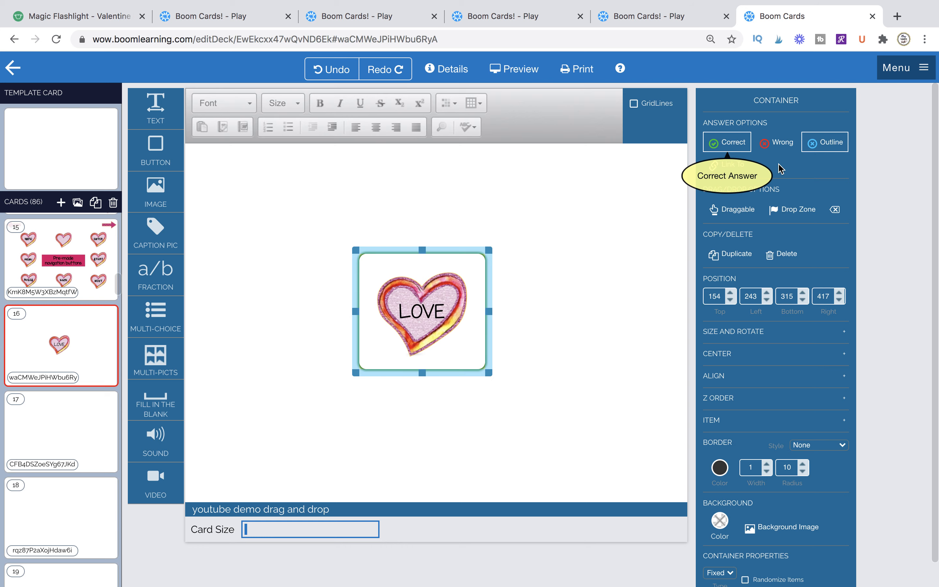
Link the card's background to card 1's thumbnail in the Link Picker, then preview card 16.
left_click(656, 191)
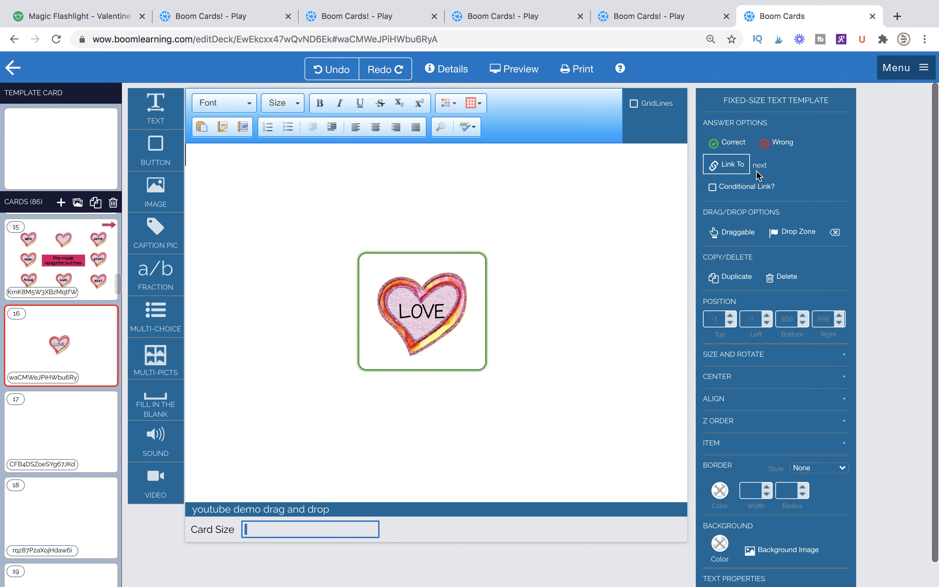
left_click(728, 171)
scroll(63, 351, "up", 5)
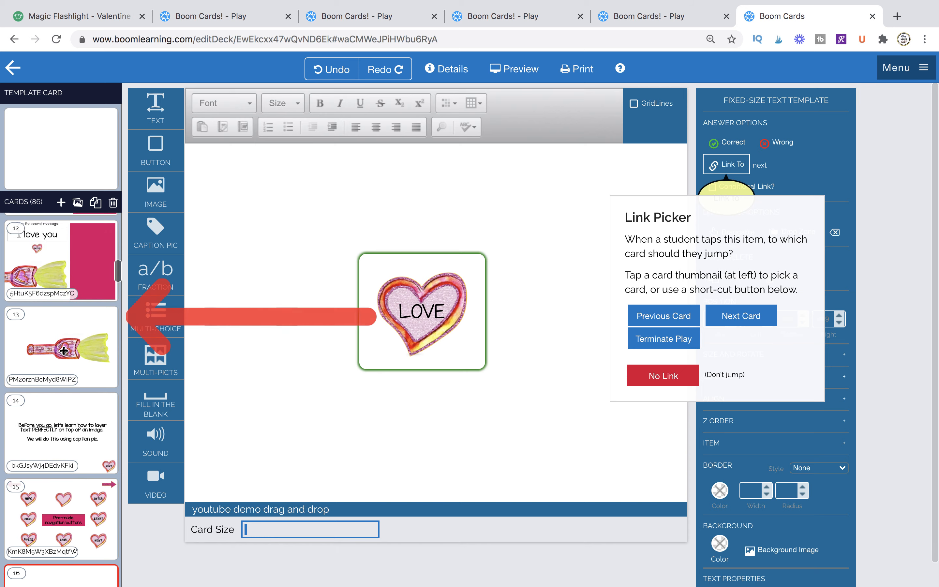
scroll(64, 350, "up", 15)
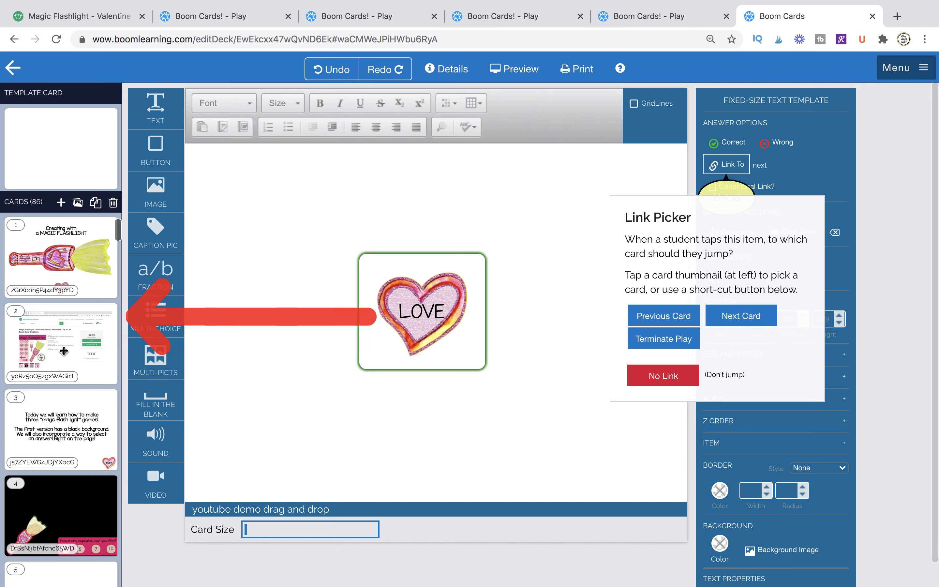
left_click(70, 247)
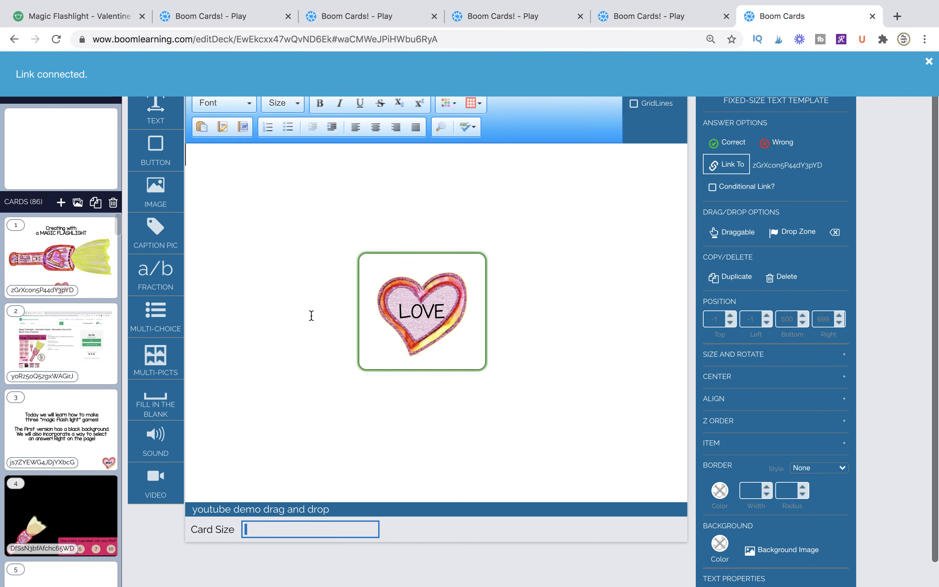
left_click(929, 61)
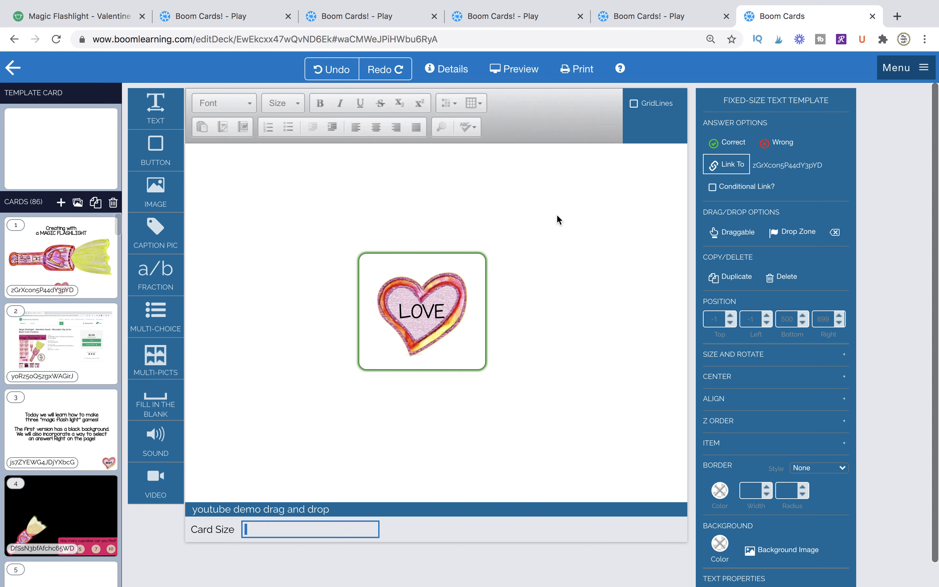
left_click(515, 69)
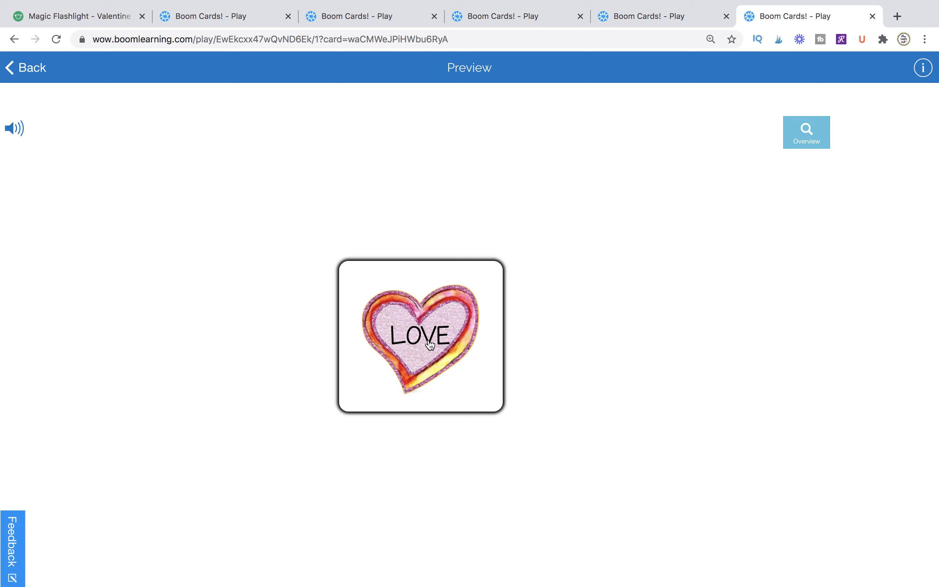
Tap the LOVE heart in preview to see it accepted, then quit back to the editor.
left_click(430, 345)
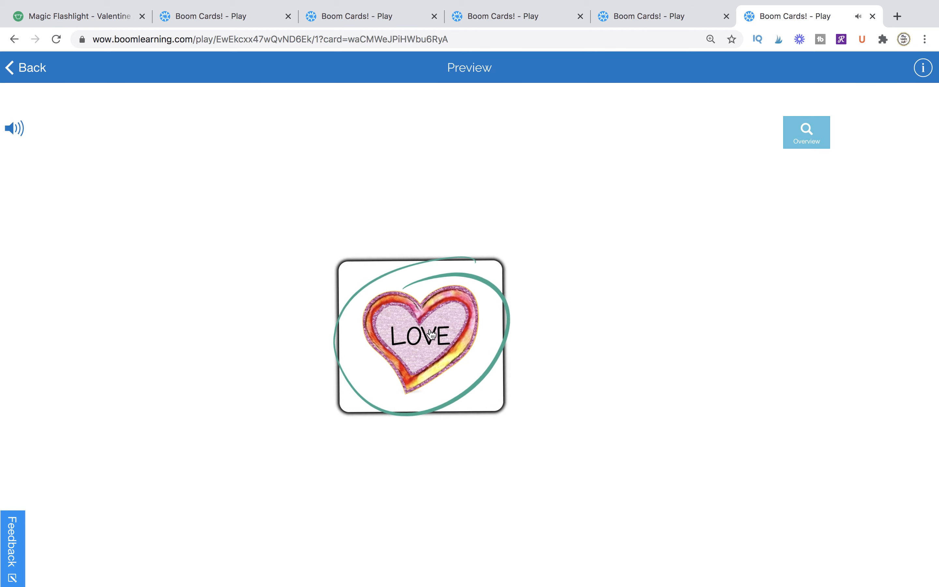
left_click(39, 69)
key("Return")
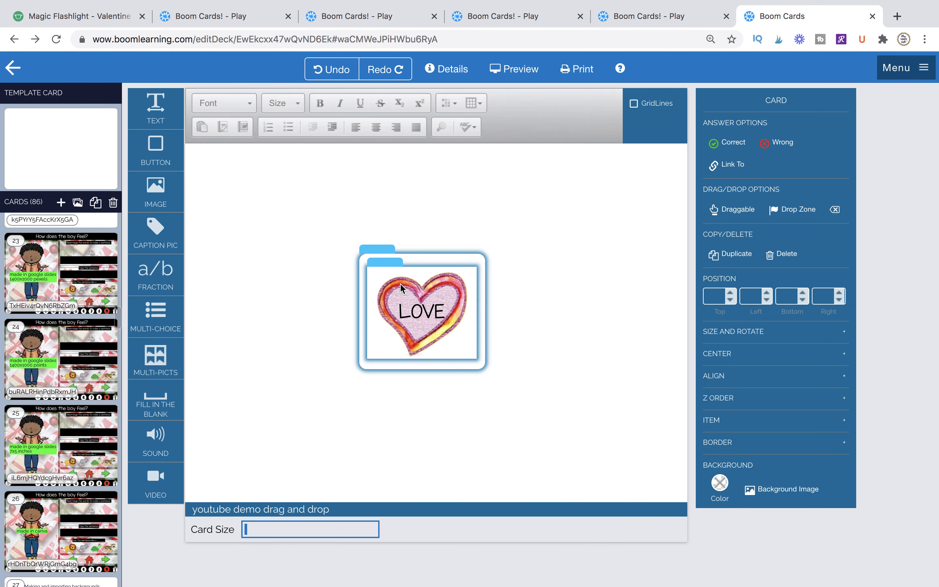
Select the outer LOVE heart container and link it to card 1.
left_click(383, 251)
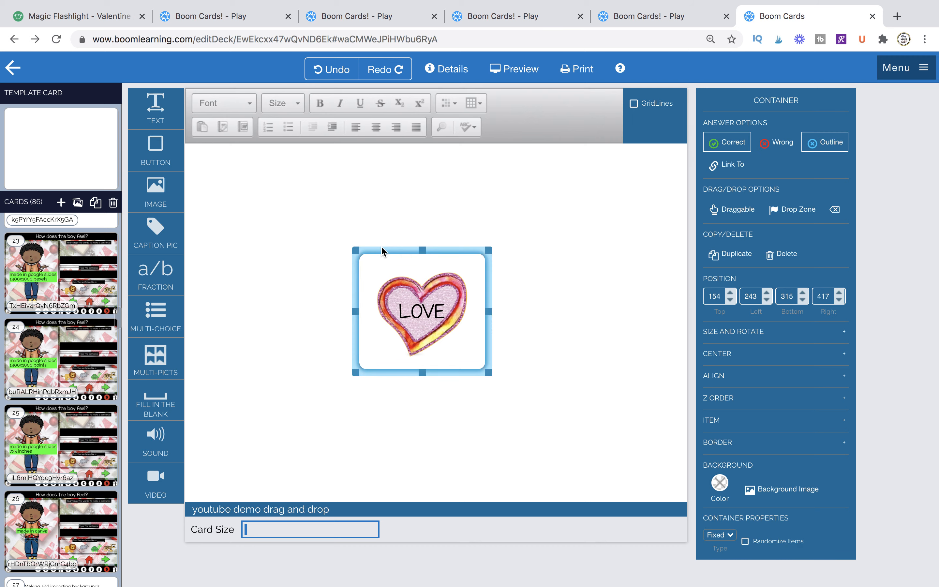
left_click(384, 272)
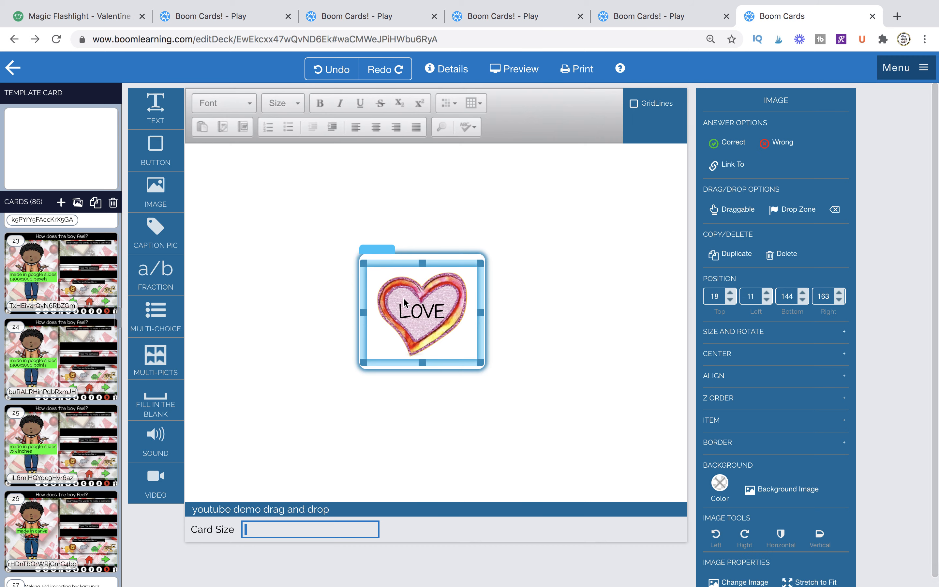
left_click(414, 312)
left_click(376, 250)
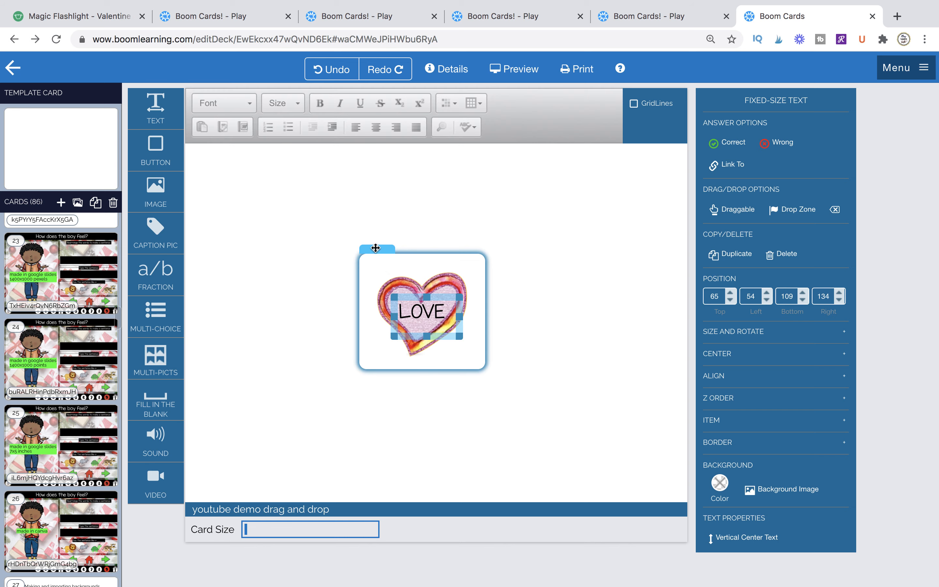
left_click(728, 166)
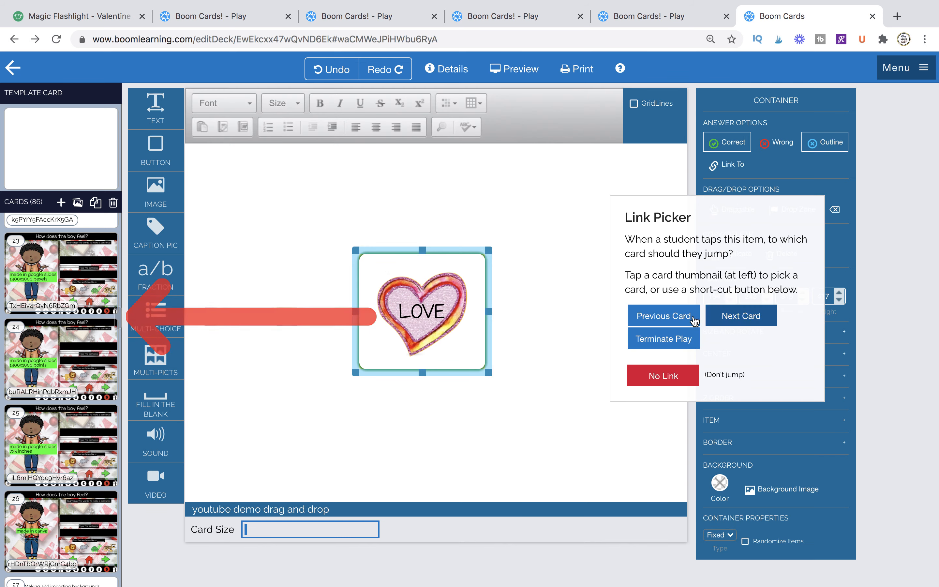
scroll(48, 297, "up", 20)
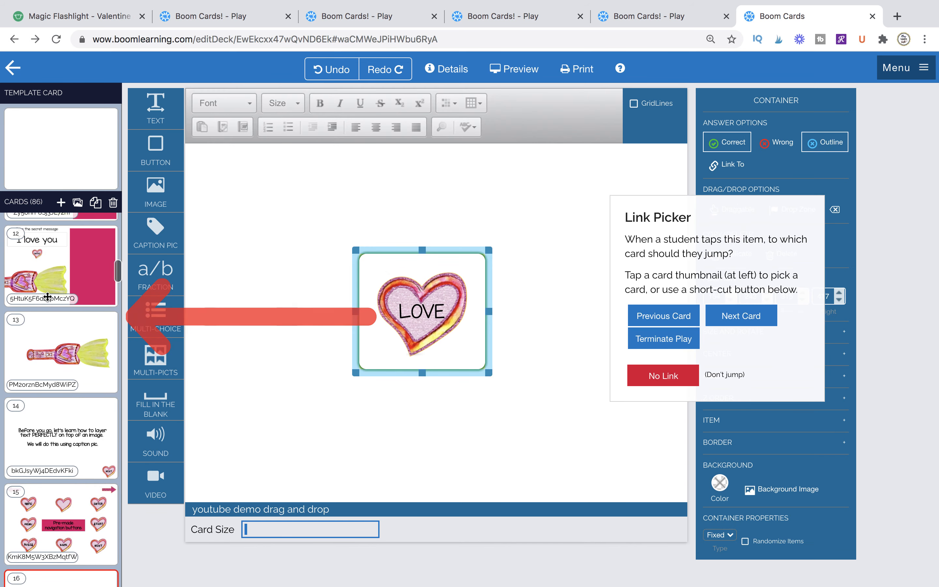
left_click(64, 256)
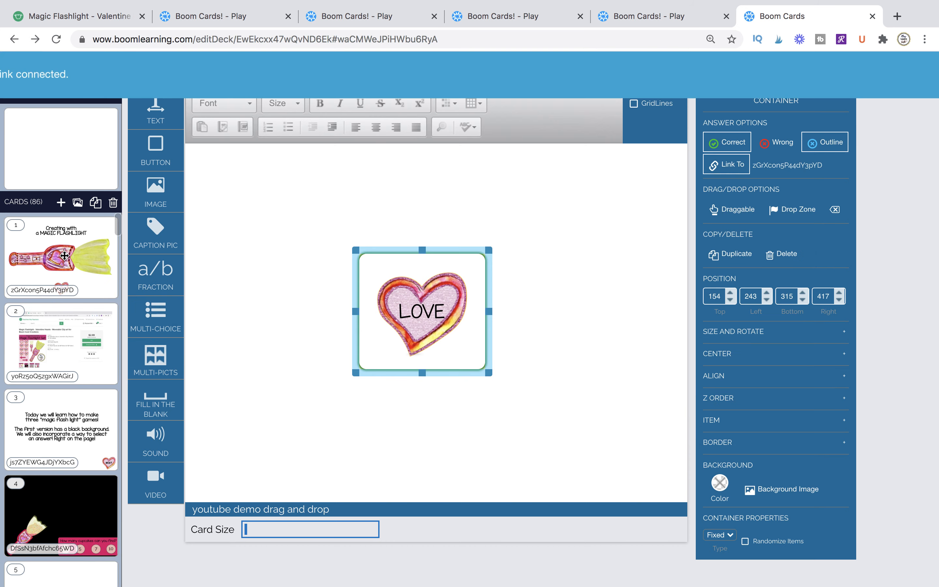
Preview card 16 and tap the LOVE heart to check it jumps to the Magic Flashlight title card.
left_click(539, 220)
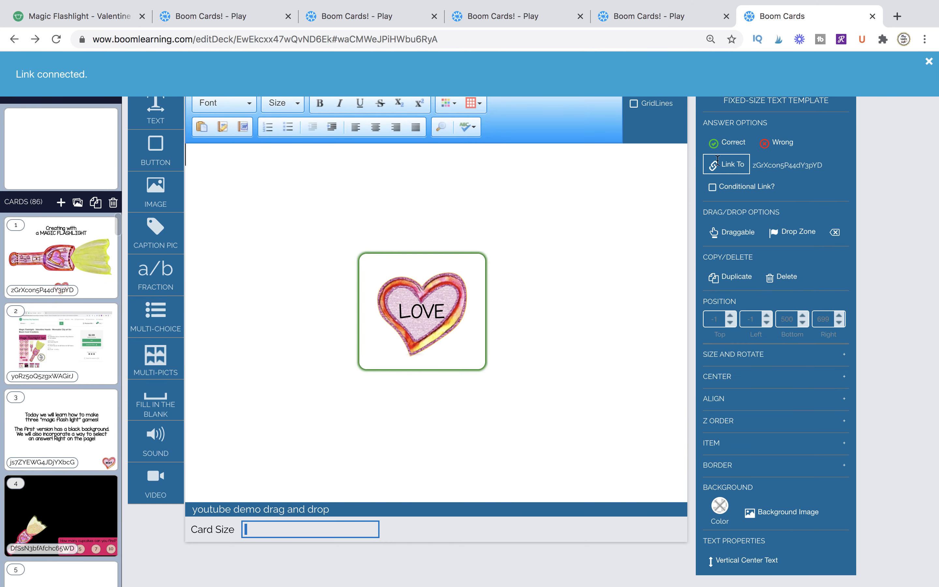
left_click(929, 61)
left_click(521, 68)
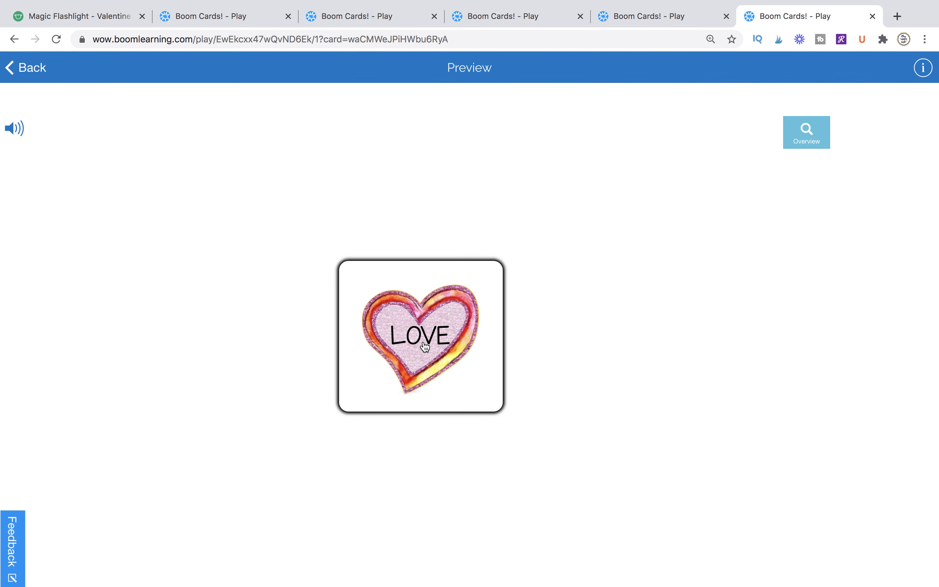
left_click(424, 348)
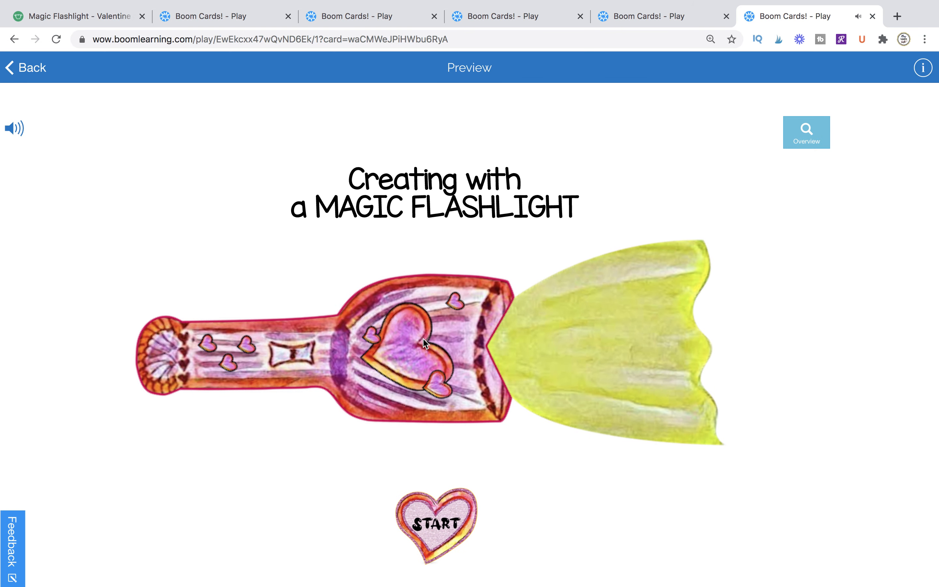